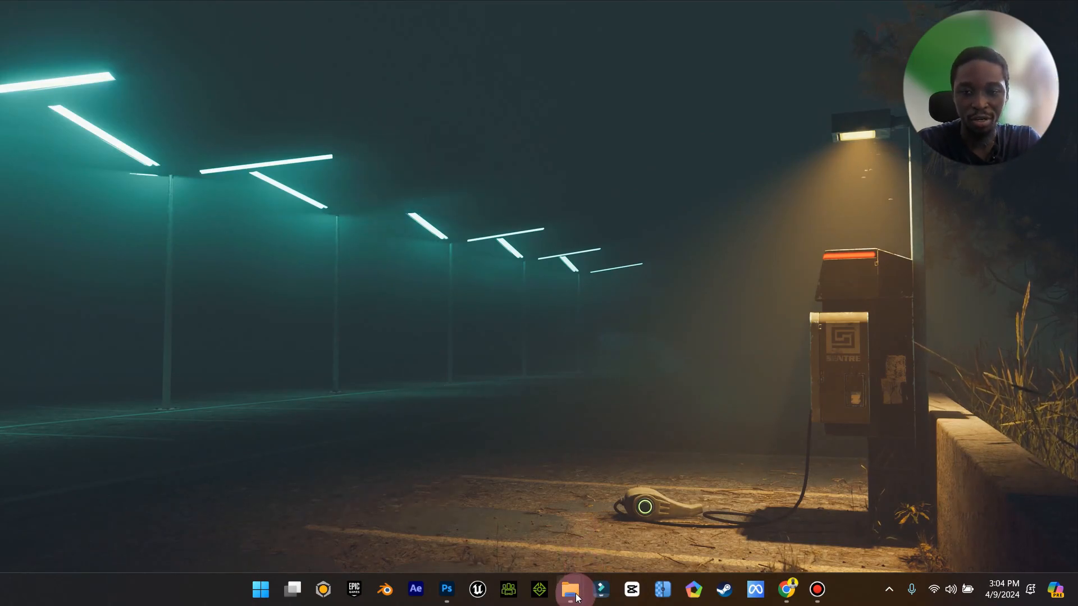
# Open the Downloads folder and preview the beautiful-smile-woman portrait photo, then close the viewer.
pyautogui.moveTo(576, 599)
pyautogui.click(487, 545)
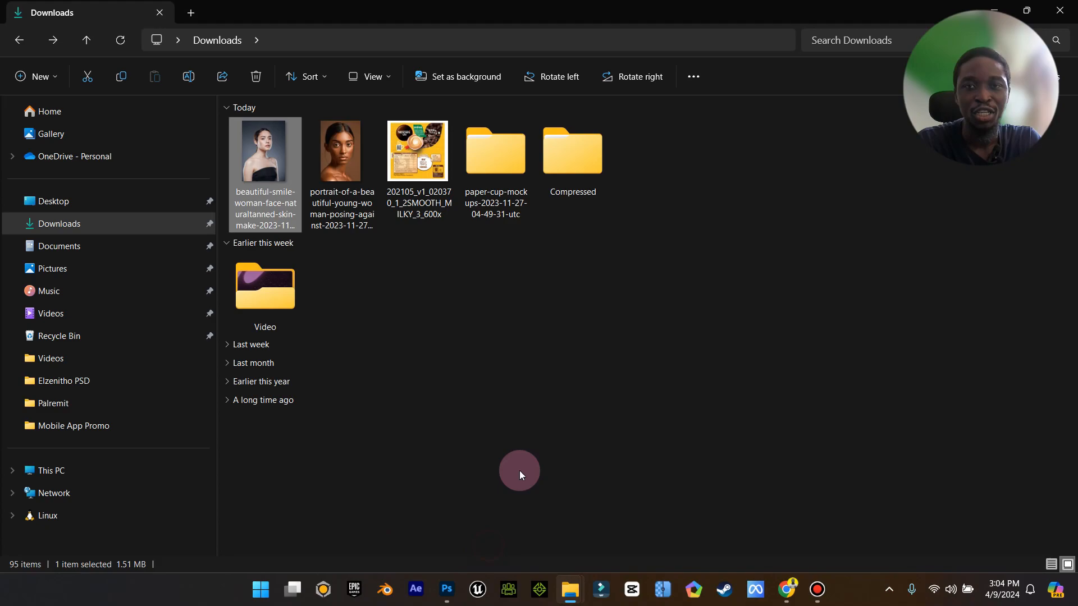
pyautogui.doubleClick(266, 162)
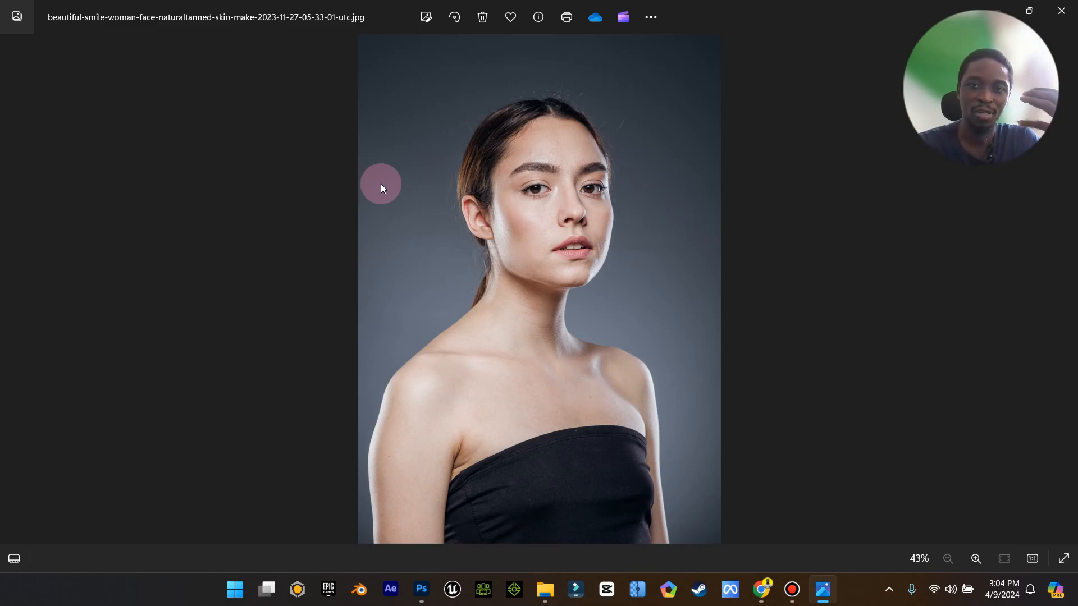
pyautogui.click(1061, 16)
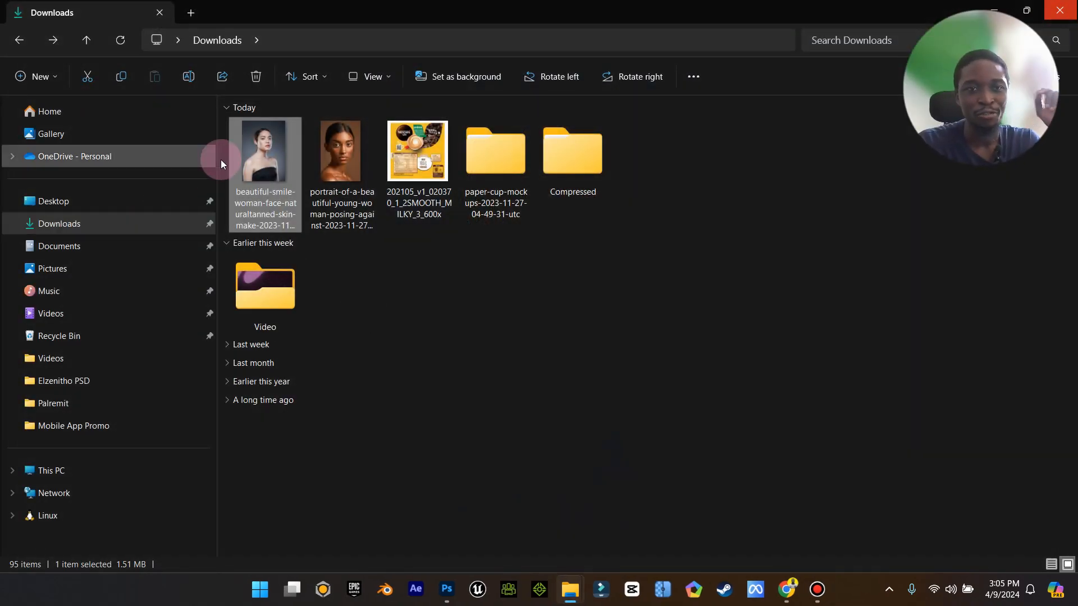
# Open the portrait photo in Photoshop and unlock its Background layer.
pyautogui.moveTo(264, 163); pyautogui.dragTo(483, 395)
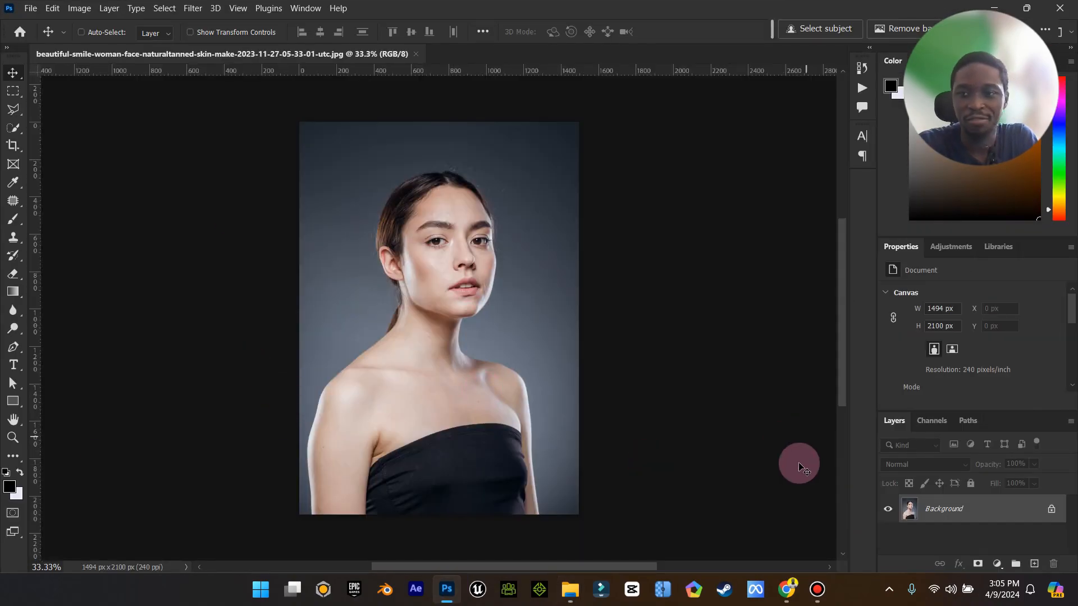
pyautogui.click(1052, 509)
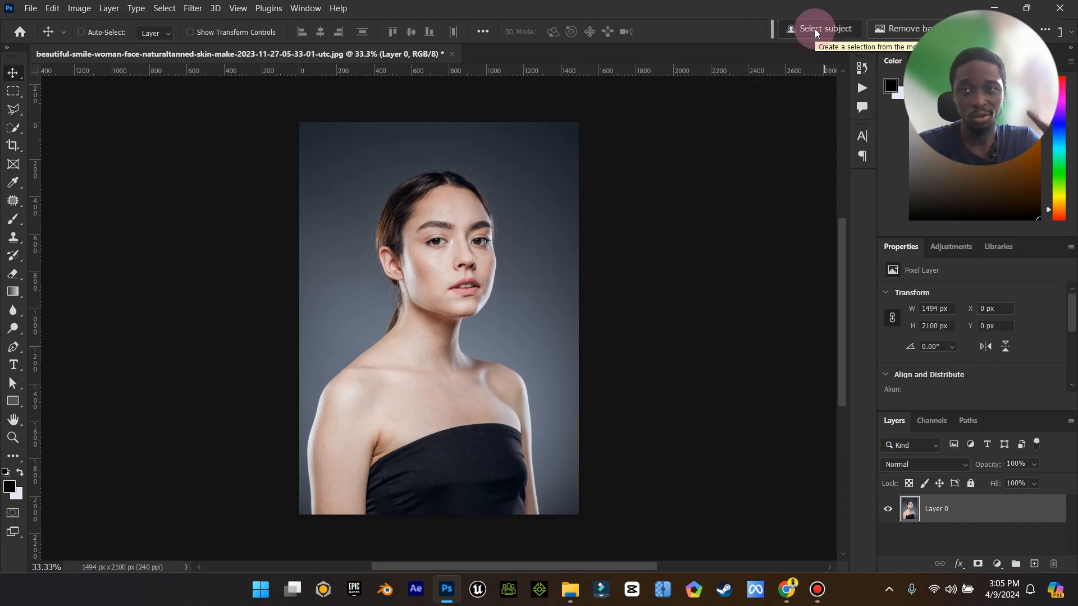
pyautogui.click(164, 9)
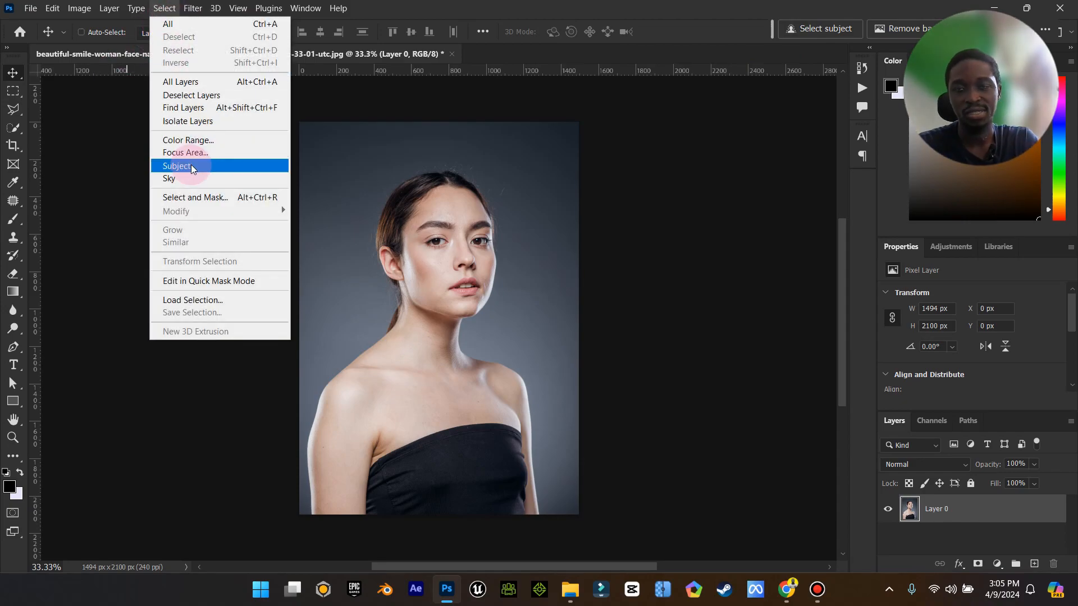
pyautogui.click(686, 109)
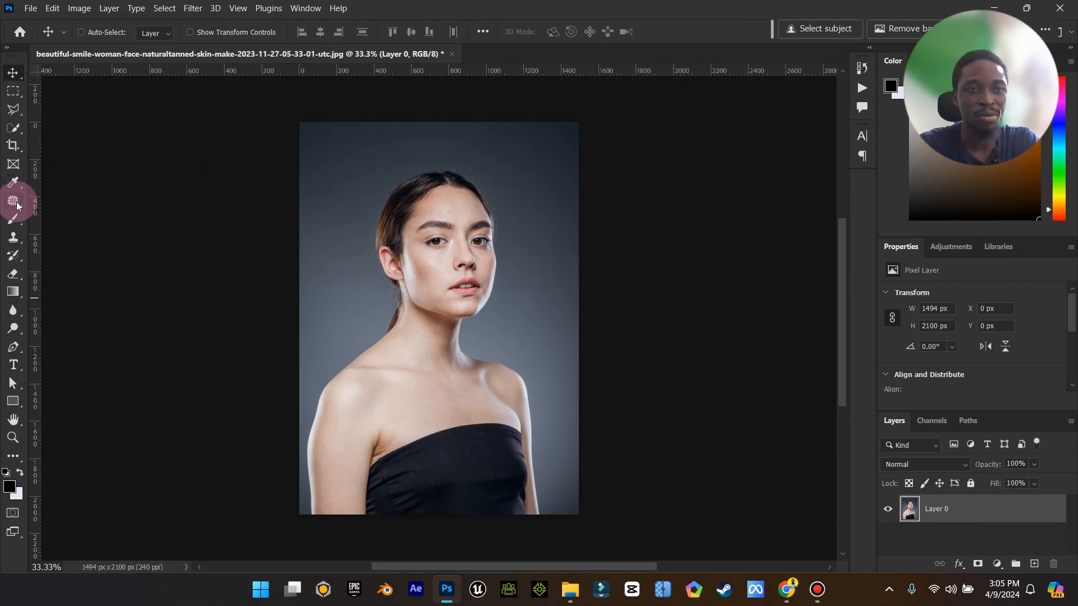
# Switch to the Object Selection Tool and select the subject automatically.
pyautogui.moveTo(13, 127); pyautogui.dragTo(110, 133)
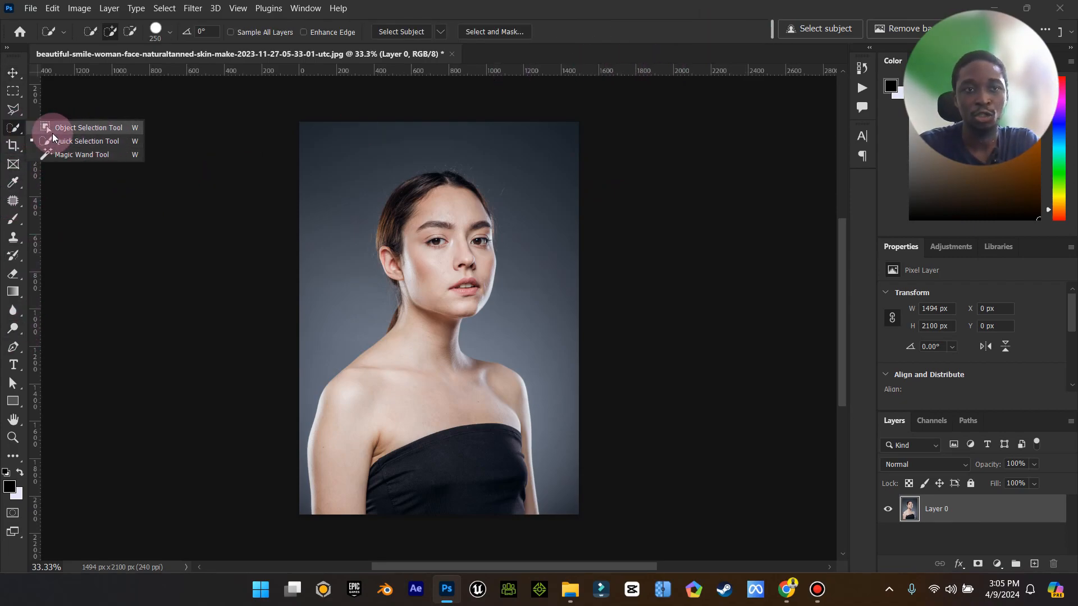
pyautogui.click(12, 126)
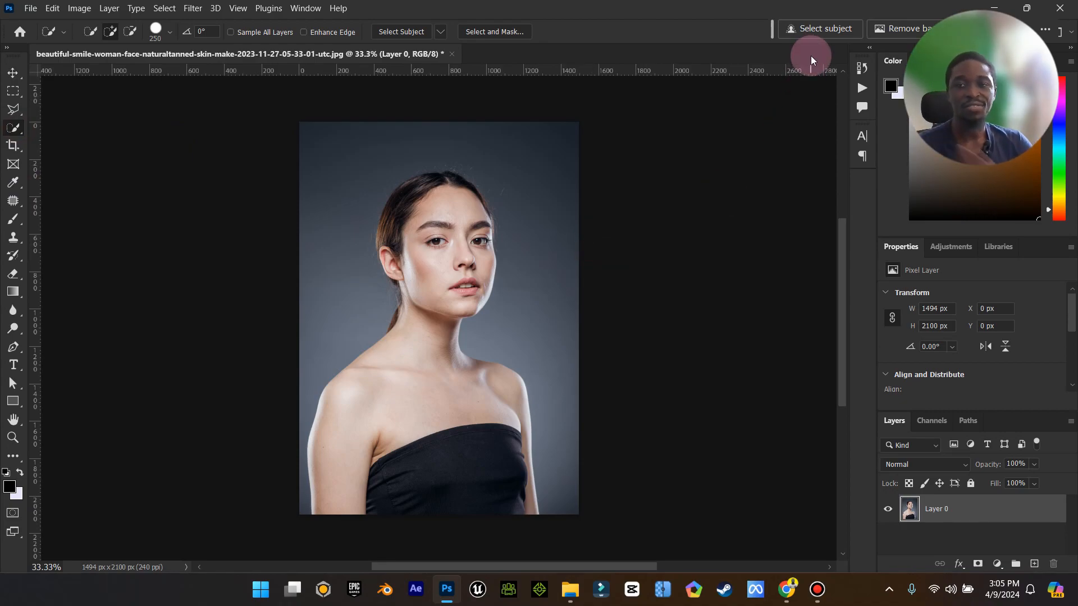
pyautogui.click(822, 30)
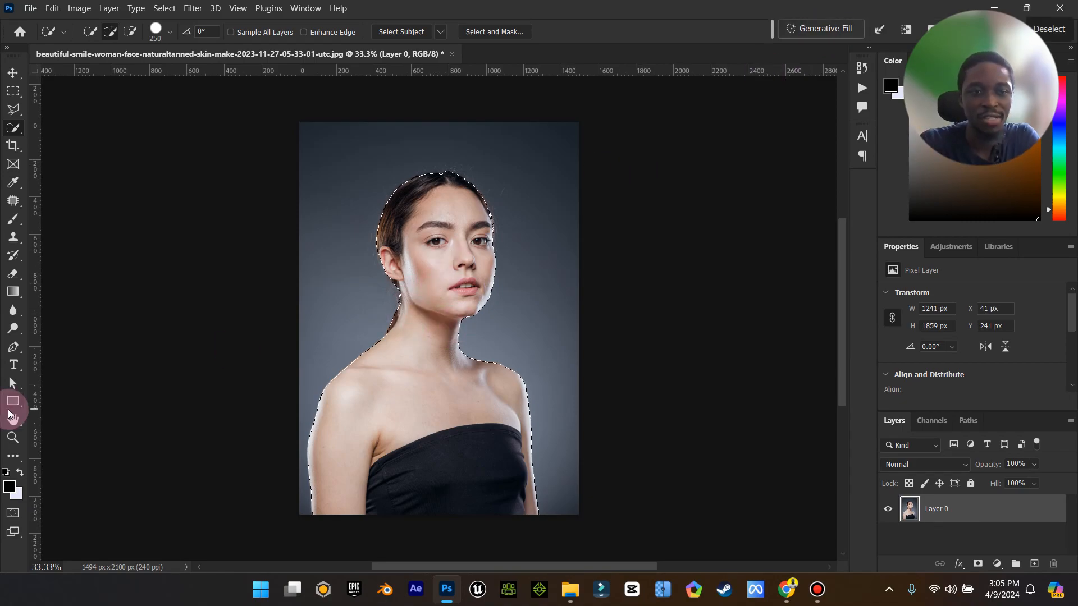
# Zoom in on the ear and add the hair beside it to the selection with the Polygonal Lasso Tool.
pyautogui.click(13, 437)
pyautogui.click(385, 276)
pyautogui.moveTo(440, 252)
pyautogui.mouseDown()
pyautogui.moveTo(481, 230)
pyautogui.moveTo(431, 246)
pyautogui.mouseUp()
pyautogui.scroll(2, 366, 236)
pyautogui.moveTo(373, 345); pyautogui.dragTo(412, 306)
pyautogui.click(16, 128)
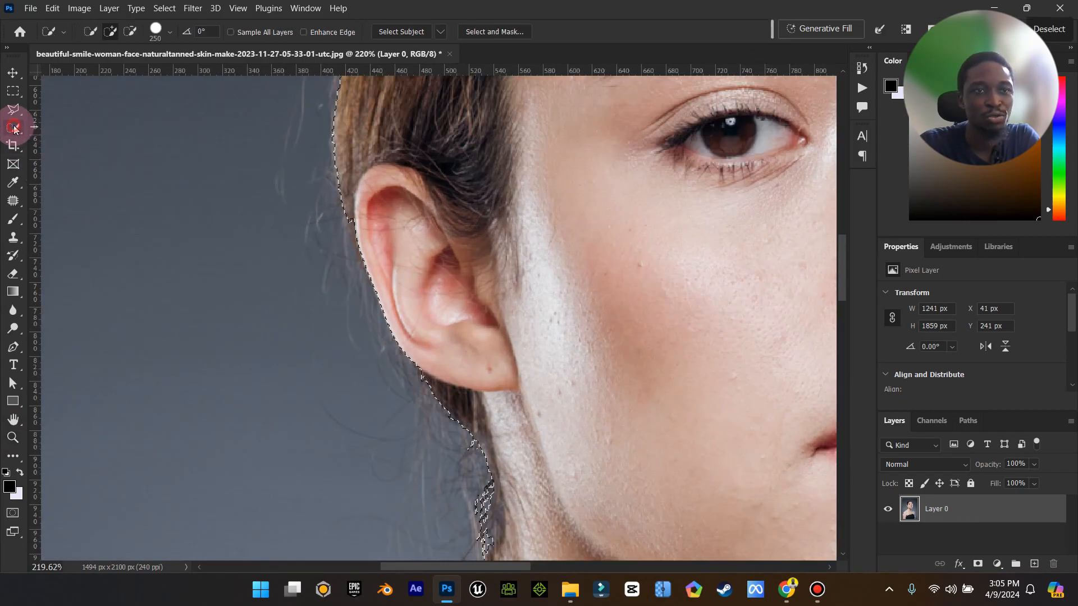
pyautogui.click(15, 110)
pyautogui.rightClick(15, 110)
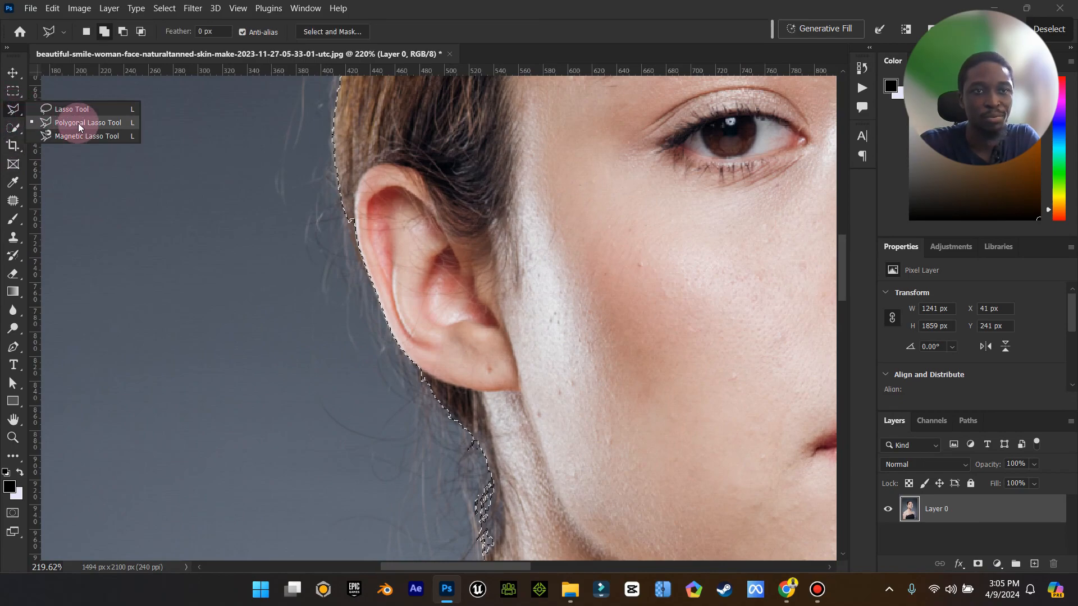
pyautogui.click(70, 121)
pyautogui.click(387, 319)
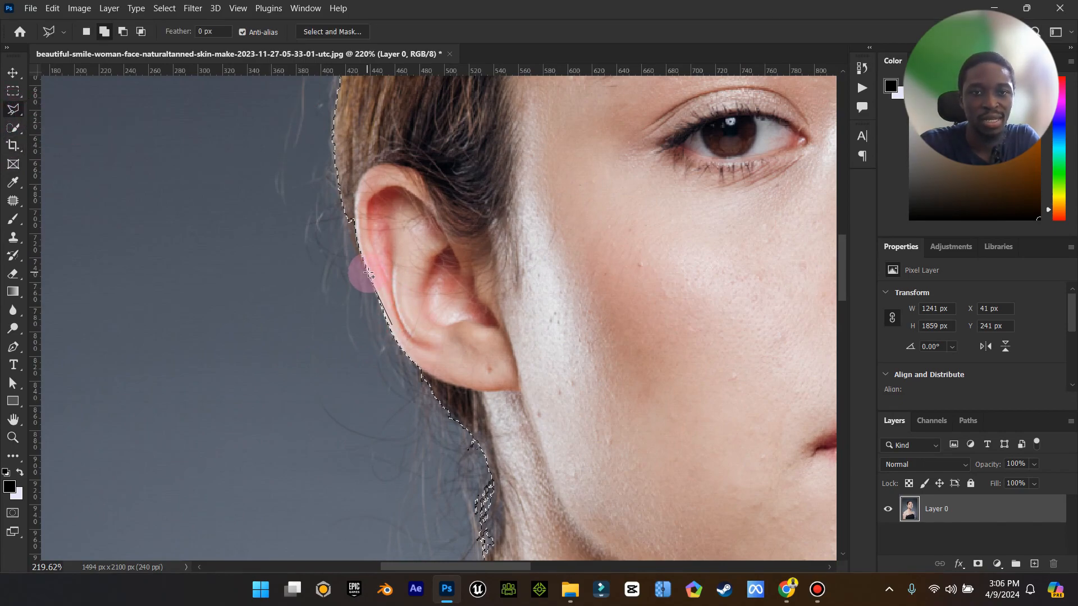
pyautogui.click(358, 405)
pyautogui.click(343, 367)
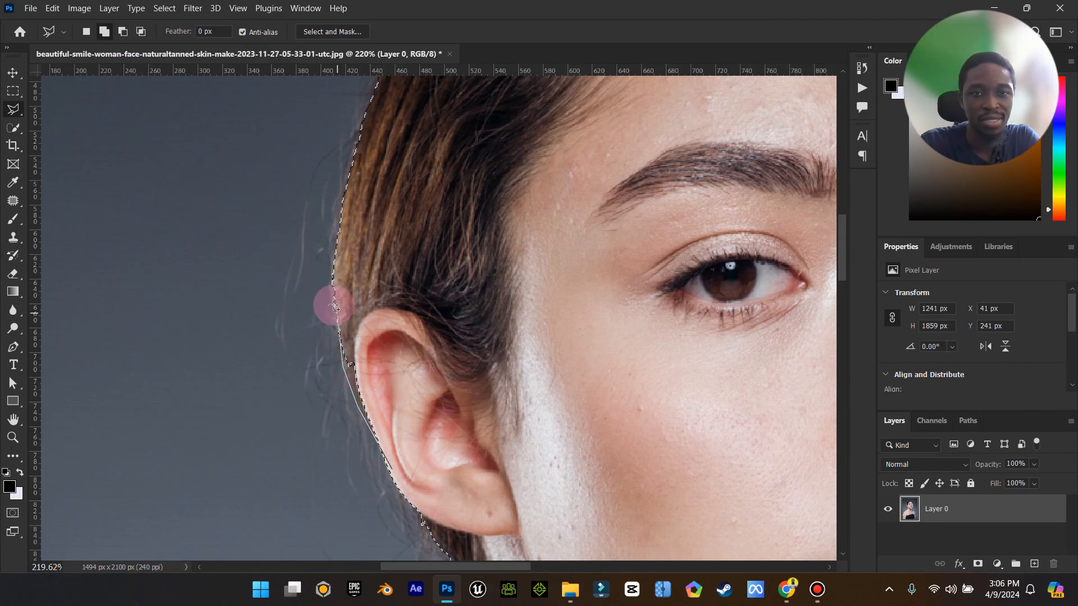
pyautogui.click(333, 275)
pyautogui.click(461, 269)
pyautogui.doubleClick(468, 283)
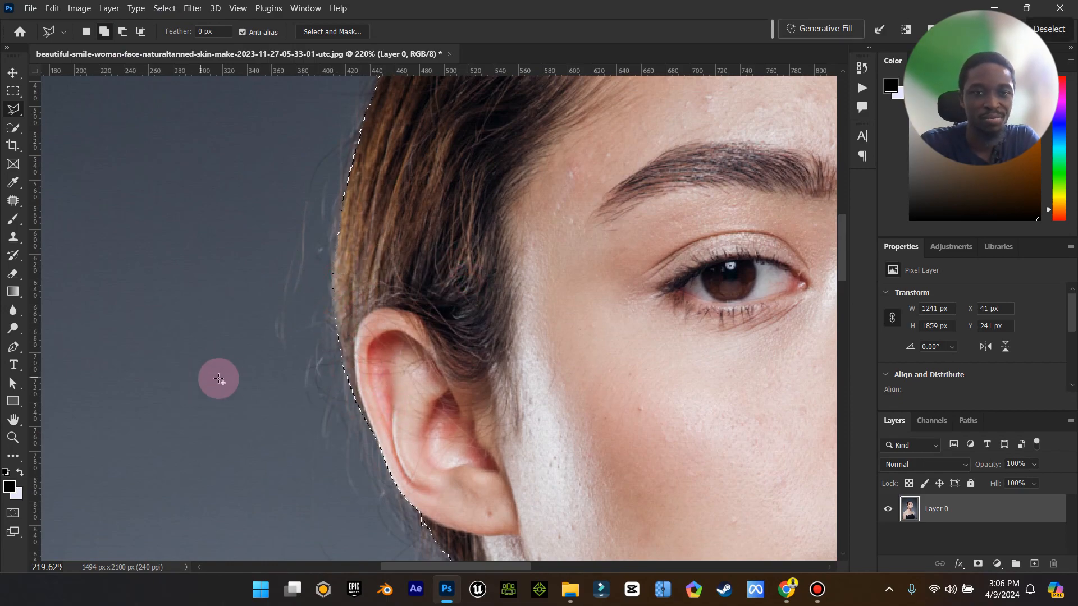
# Fit the image to the screen, switch to the Quick Selection Tool and open Select and Mask.
pyautogui.doubleClick(13, 419)
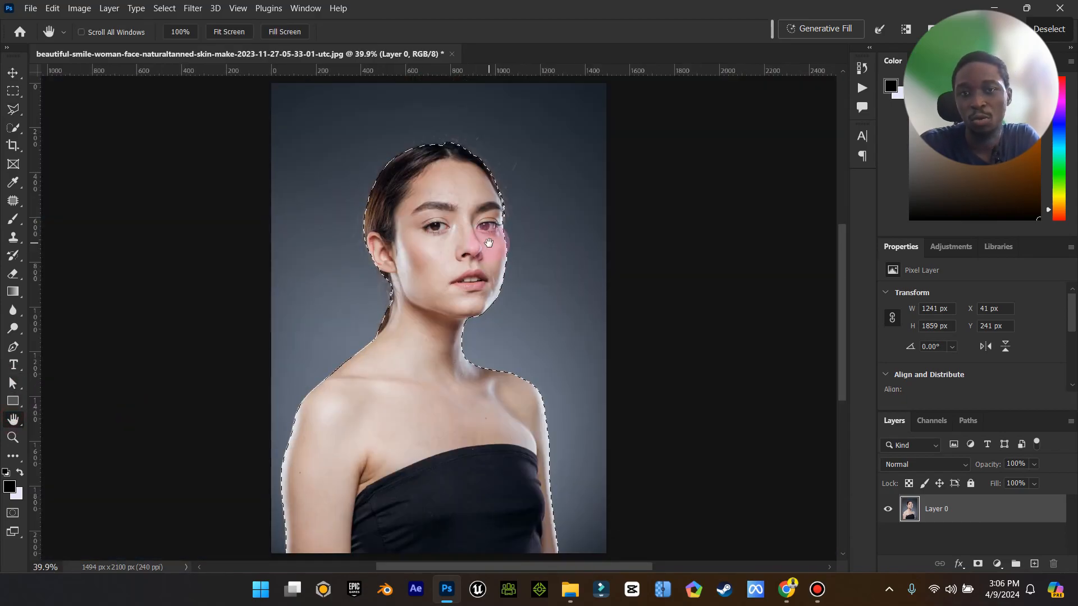
pyautogui.click(13, 438)
pyautogui.moveTo(517, 229); pyautogui.dragTo(624, 221)
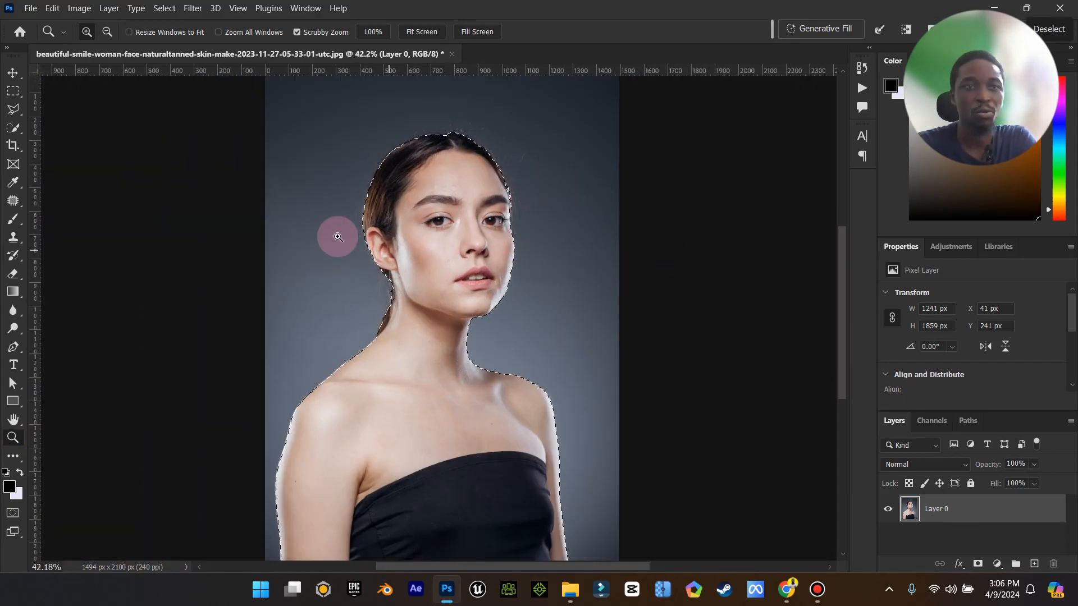
pyautogui.click(12, 128)
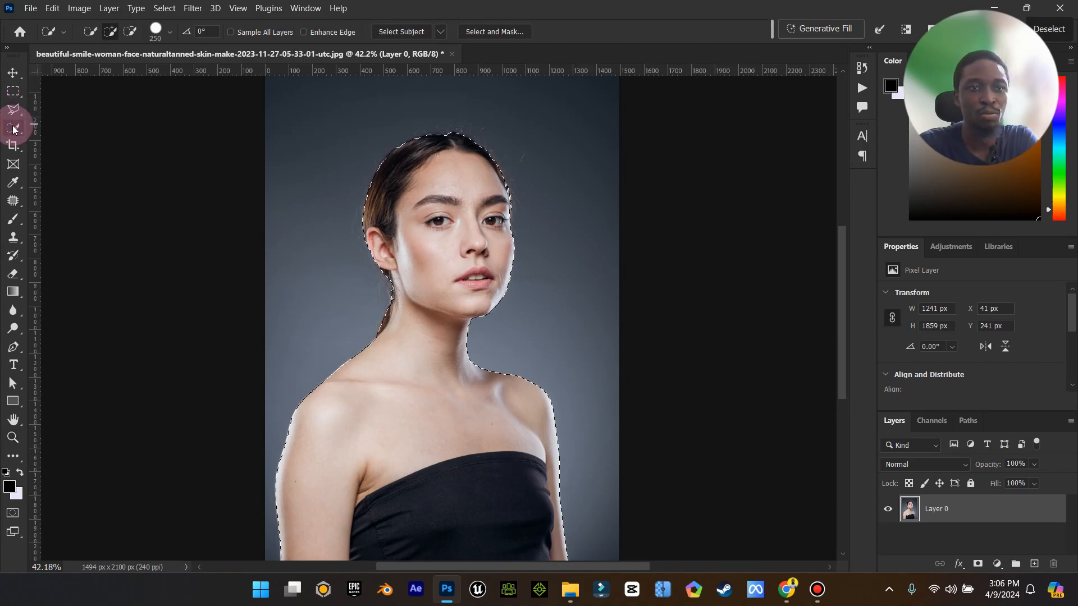
pyautogui.rightClick(13, 128)
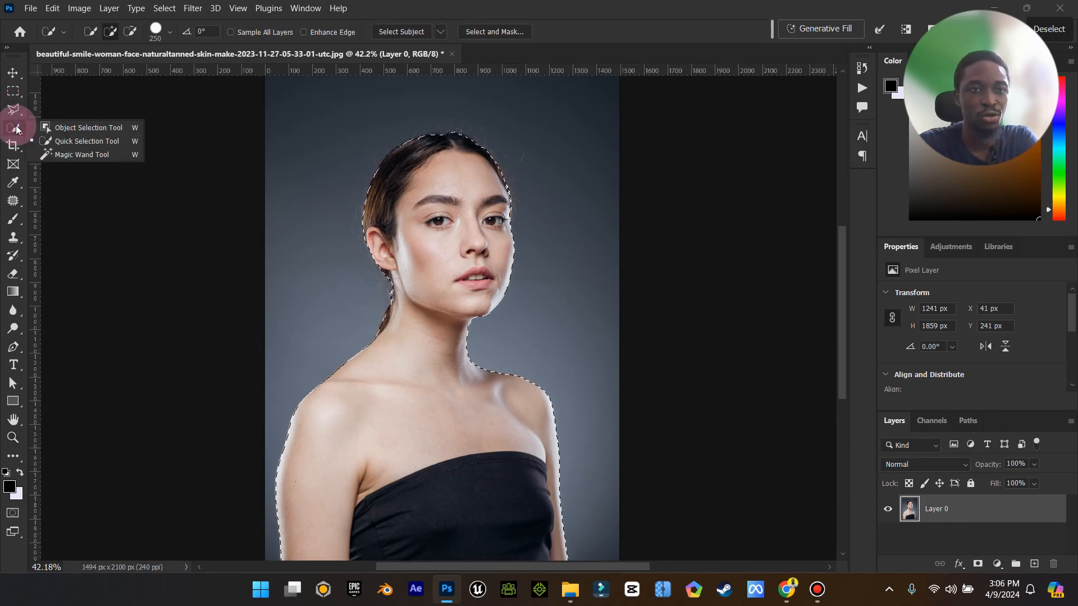
pyautogui.click(88, 142)
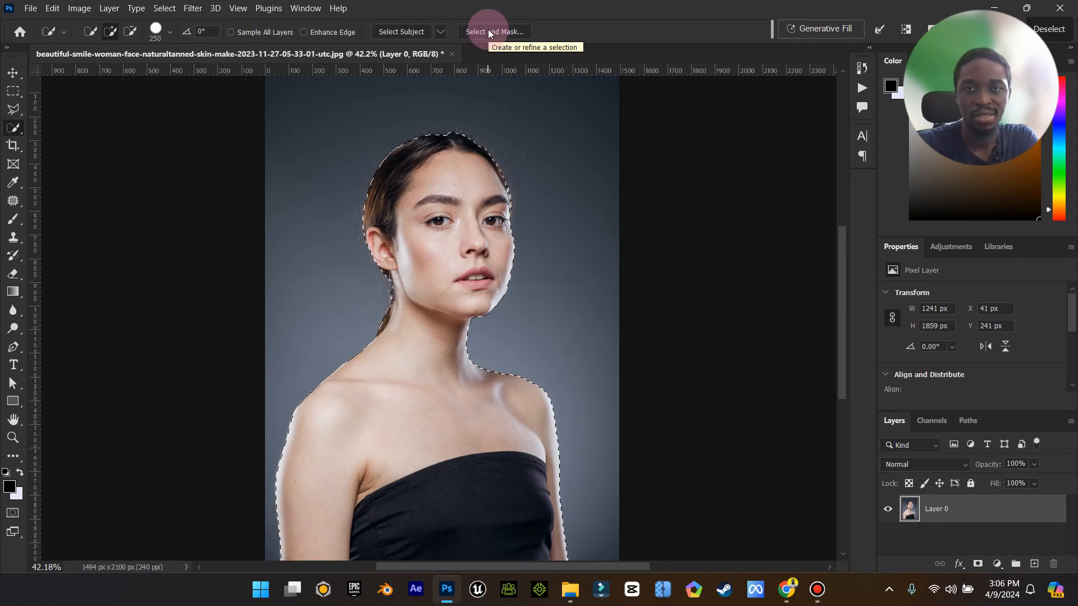
pyautogui.click(488, 32)
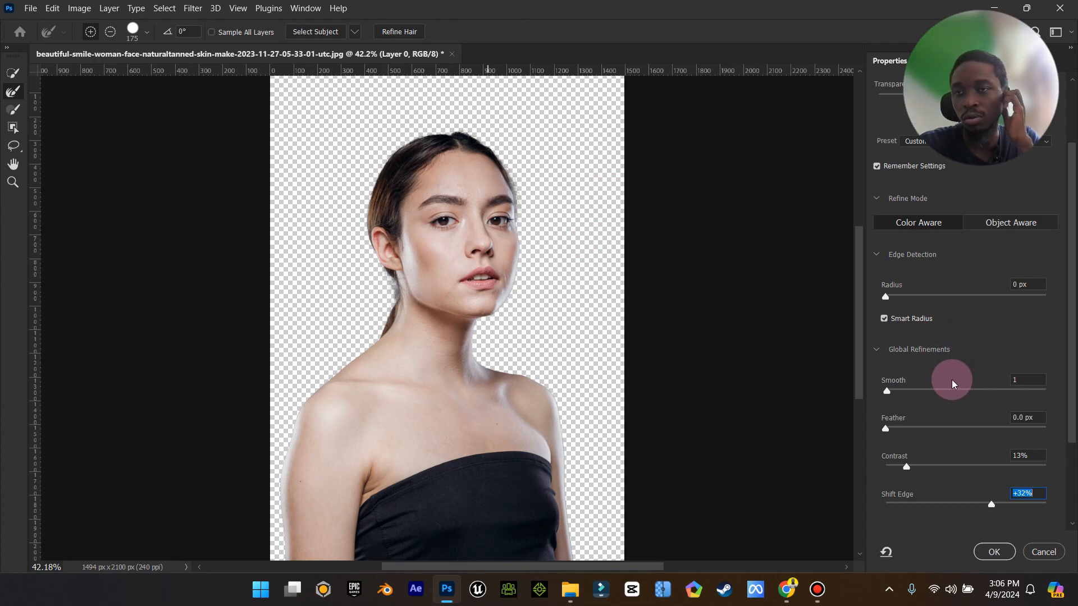
# Try Contrast at 15% and Shift Edge at -32%, -71% and -10% in the global refinements.
pyautogui.scroll(-2, 934, 389)
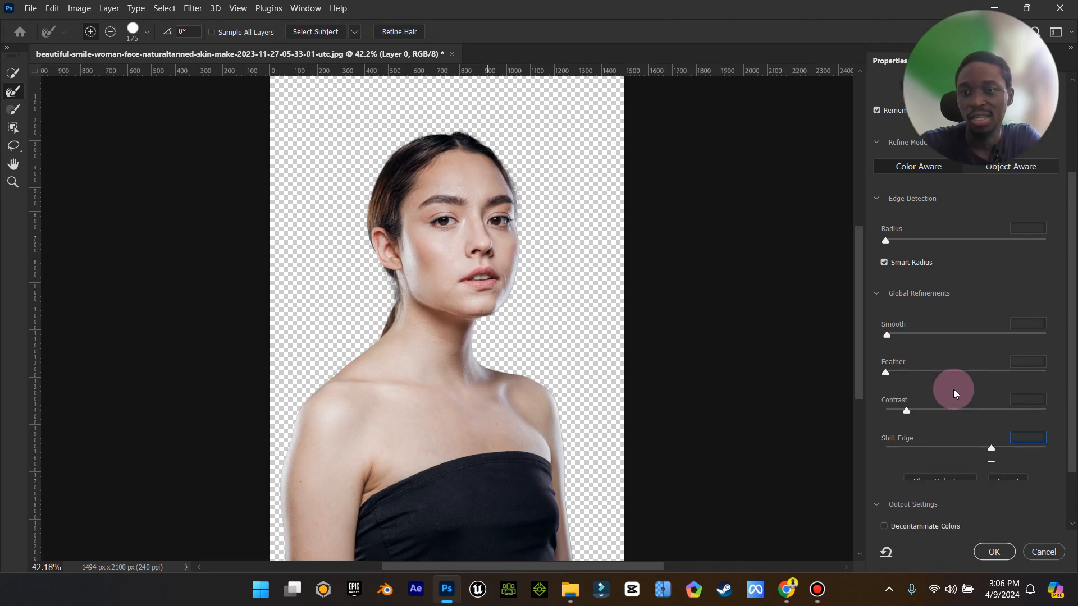
pyautogui.scroll(-2, 905, 362)
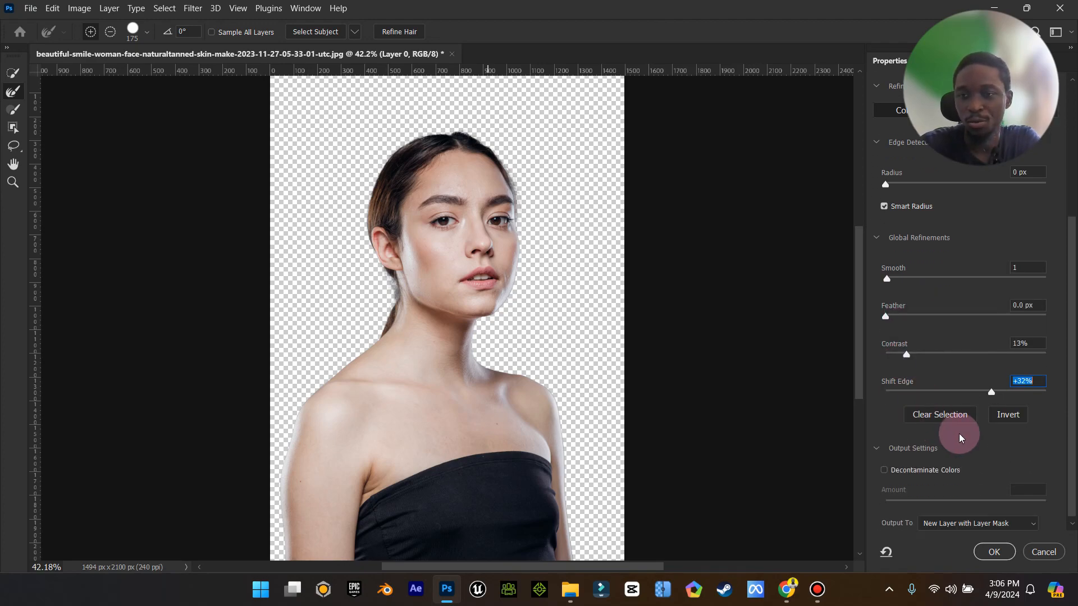
pyautogui.moveTo(908, 351); pyautogui.dragTo(911, 351)
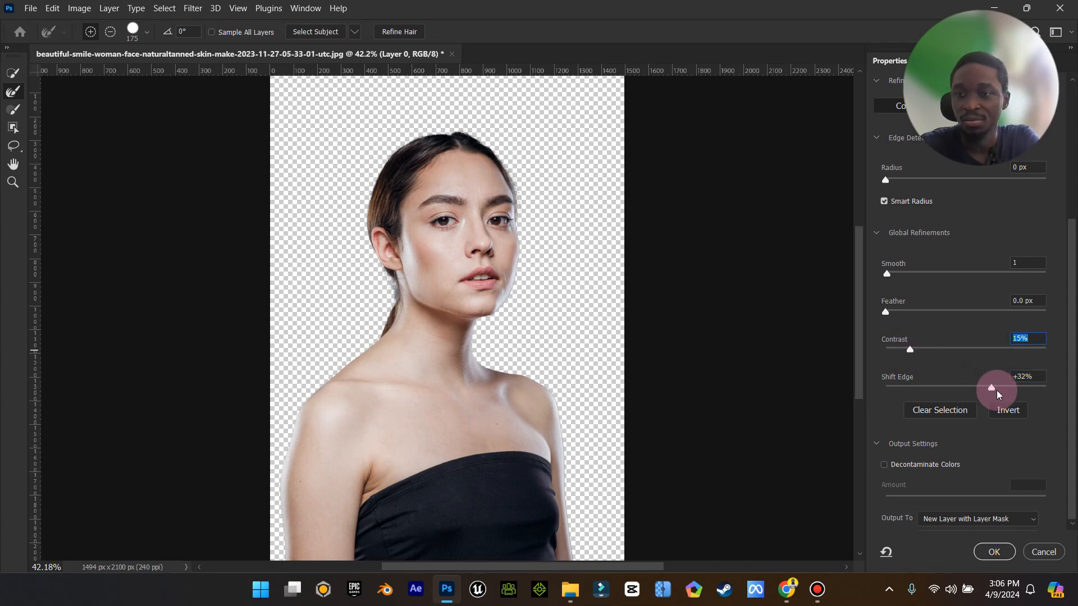
pyautogui.moveTo(992, 388); pyautogui.dragTo(941, 388)
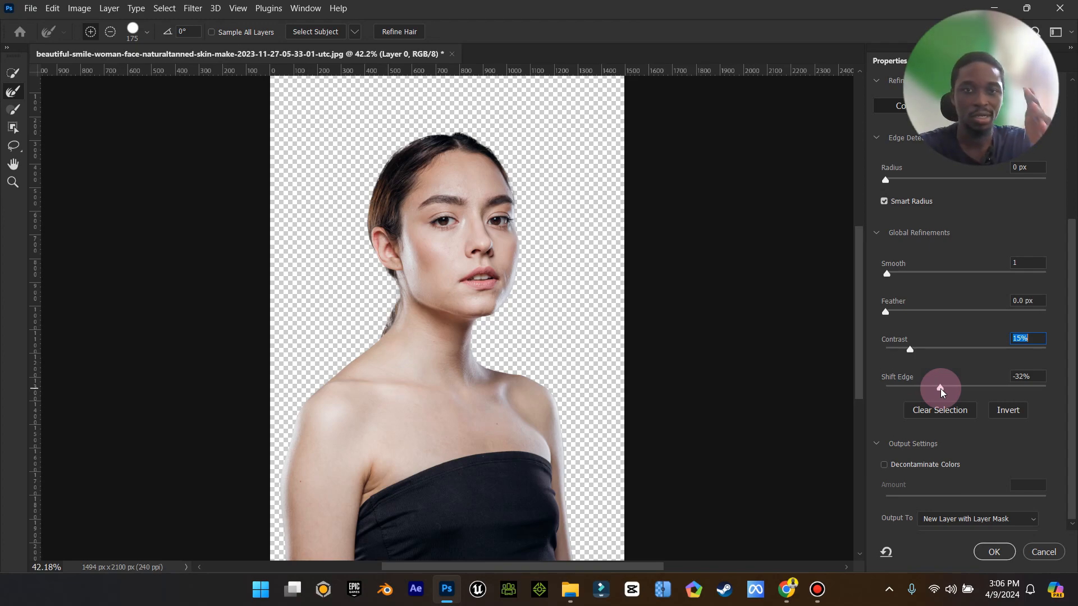
pyautogui.moveTo(941, 391); pyautogui.dragTo(908, 387)
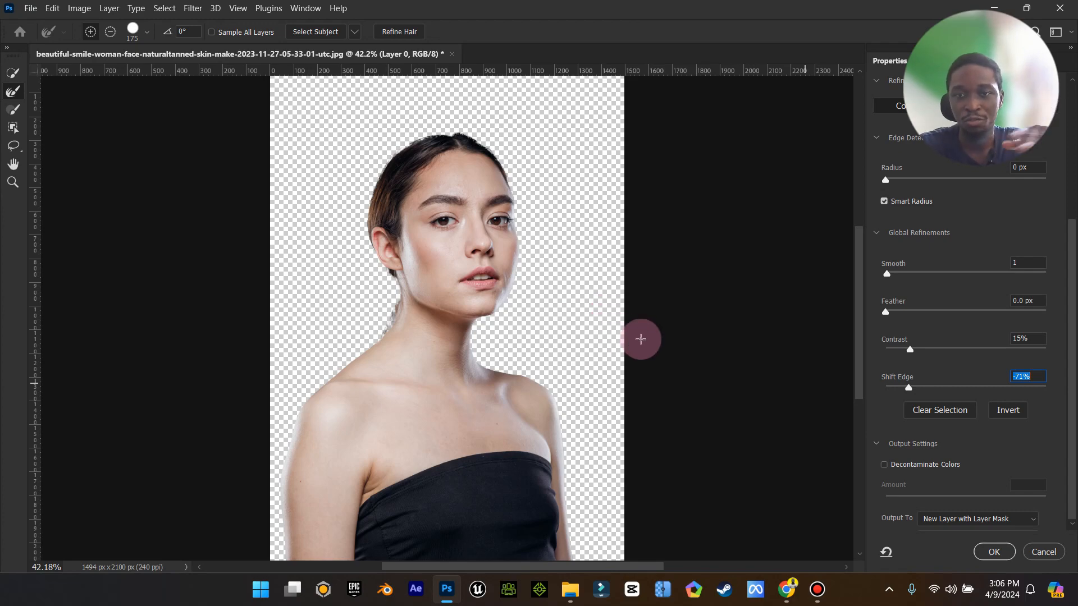
pyautogui.moveTo(908, 388)
pyautogui.mouseDown()
pyautogui.moveTo(1036, 391)
pyautogui.moveTo(957, 389)
pyautogui.mouseUp()
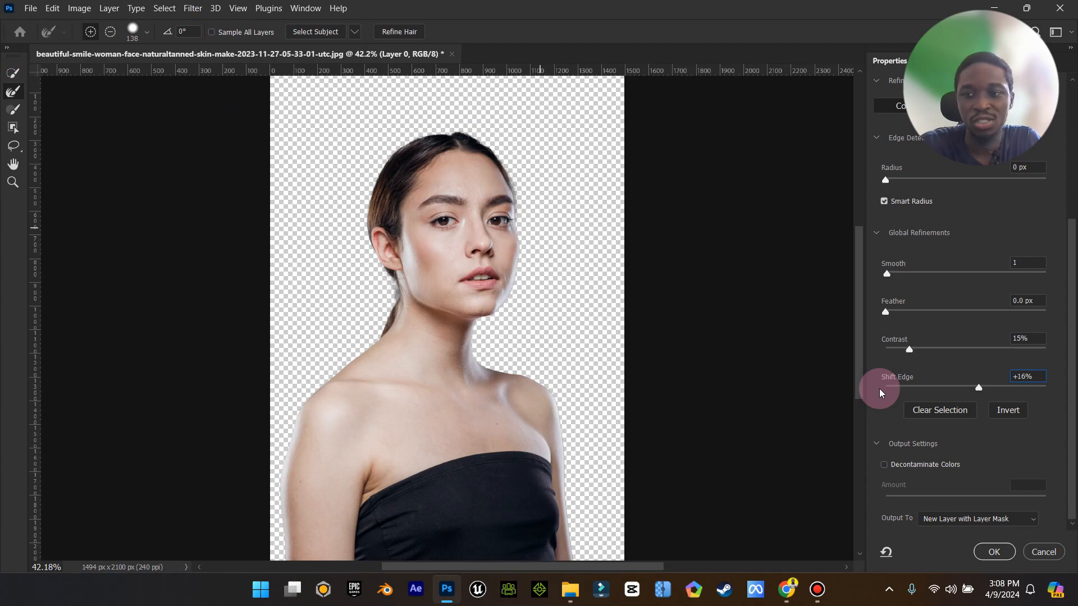
# Set Contrast to 7% and Shift Edge to +55%, enable Decontaminate Colors, and output a new layer with layer mask.
pyautogui.moveTo(909, 349); pyautogui.dragTo(897, 356)
pyautogui.moveTo(980, 391); pyautogui.dragTo(970, 391)
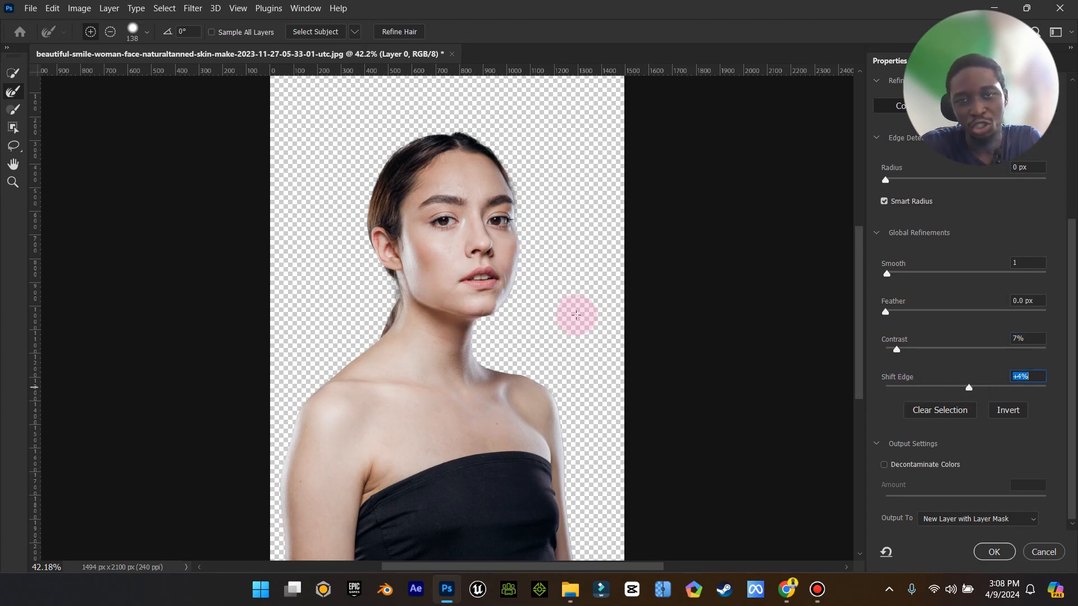
pyautogui.moveTo(970, 387); pyautogui.dragTo(998, 392)
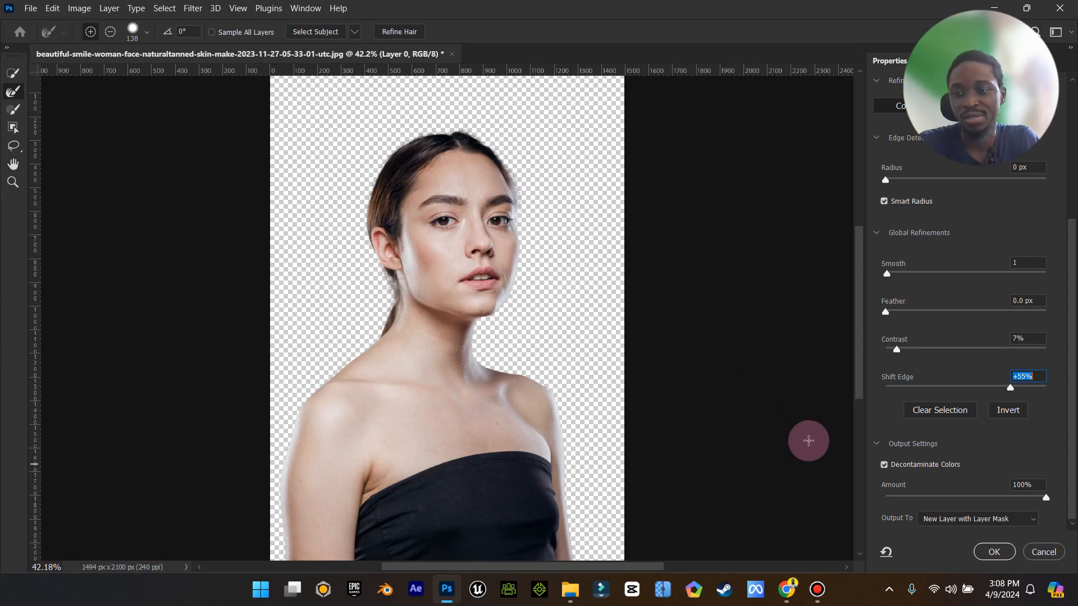
pyautogui.click(992, 552)
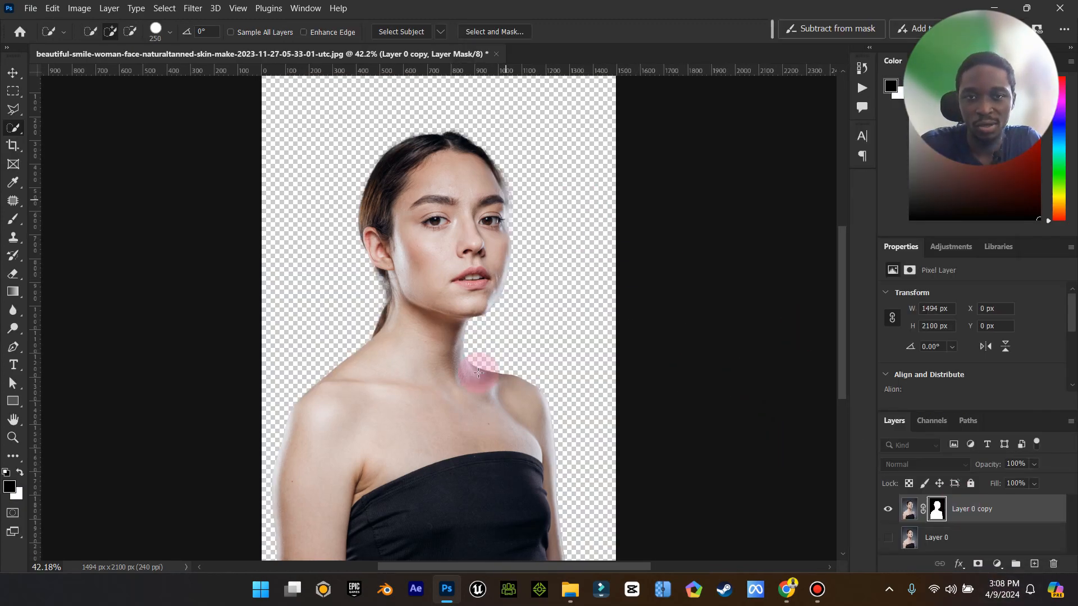
# Zoom out and compare the masked cutout with the original by toggling both layers' visibility.
pyautogui.click(13, 438)
pyautogui.moveTo(513, 445); pyautogui.dragTo(498, 457)
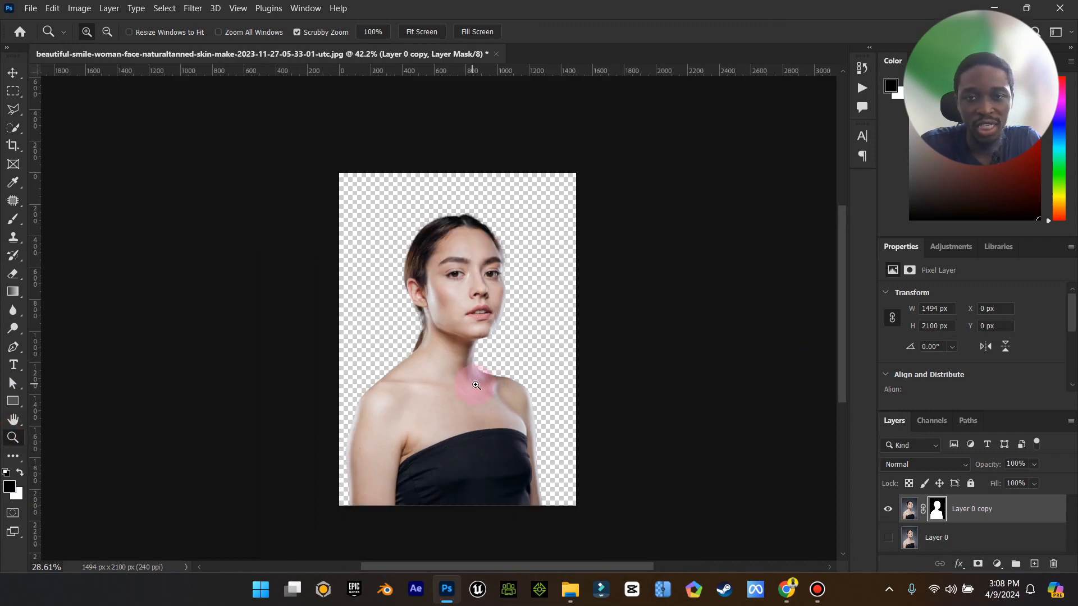
pyautogui.click(10, 81)
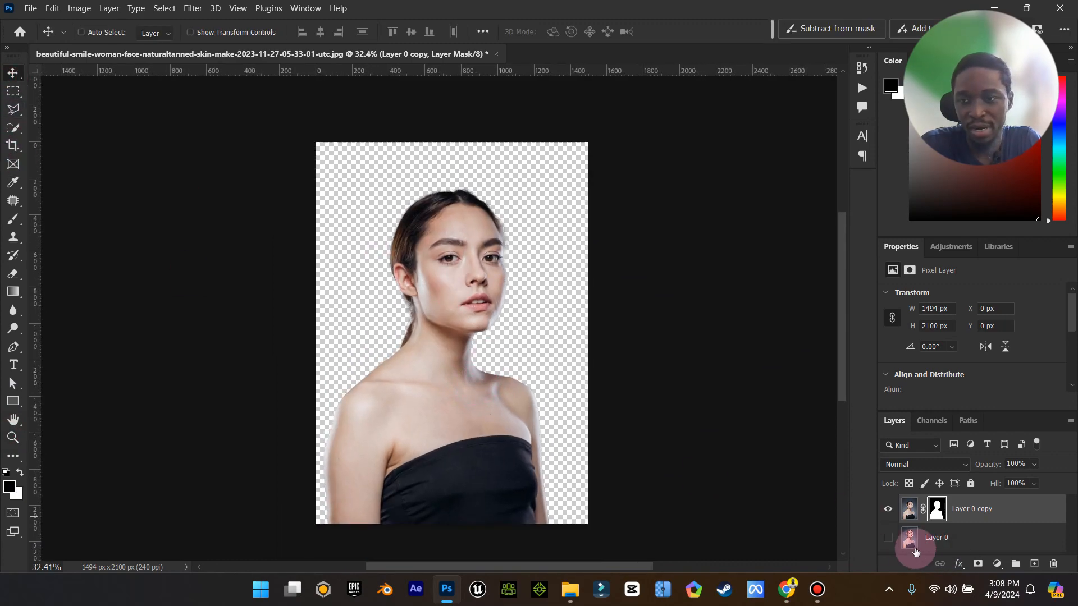
pyautogui.click(887, 537)
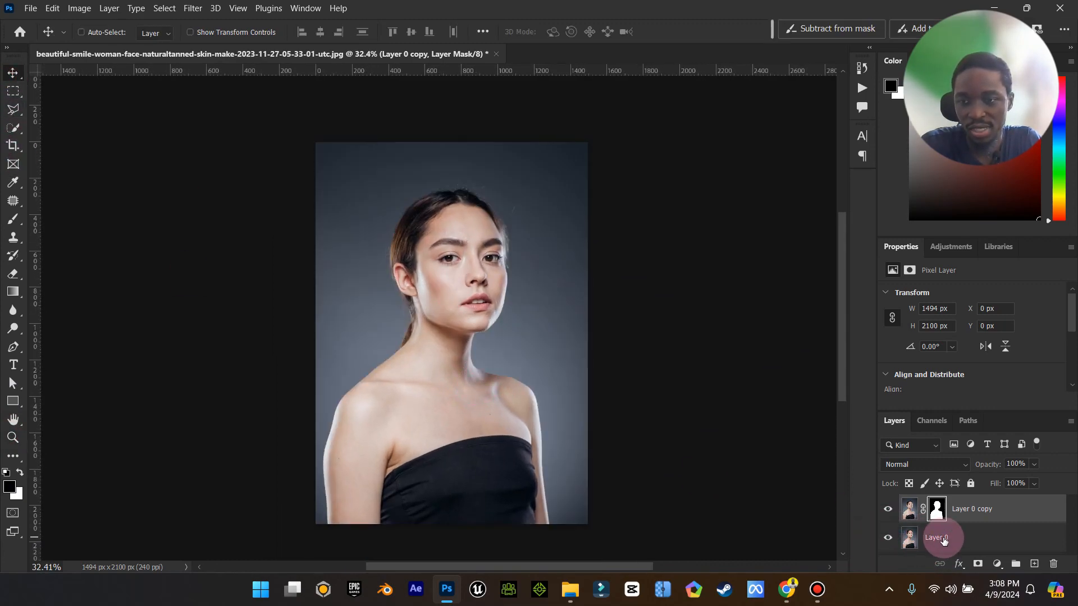
pyautogui.click(887, 509)
pyautogui.click(889, 510)
pyautogui.click(889, 510)
pyautogui.click(889, 511)
pyautogui.click(889, 510)
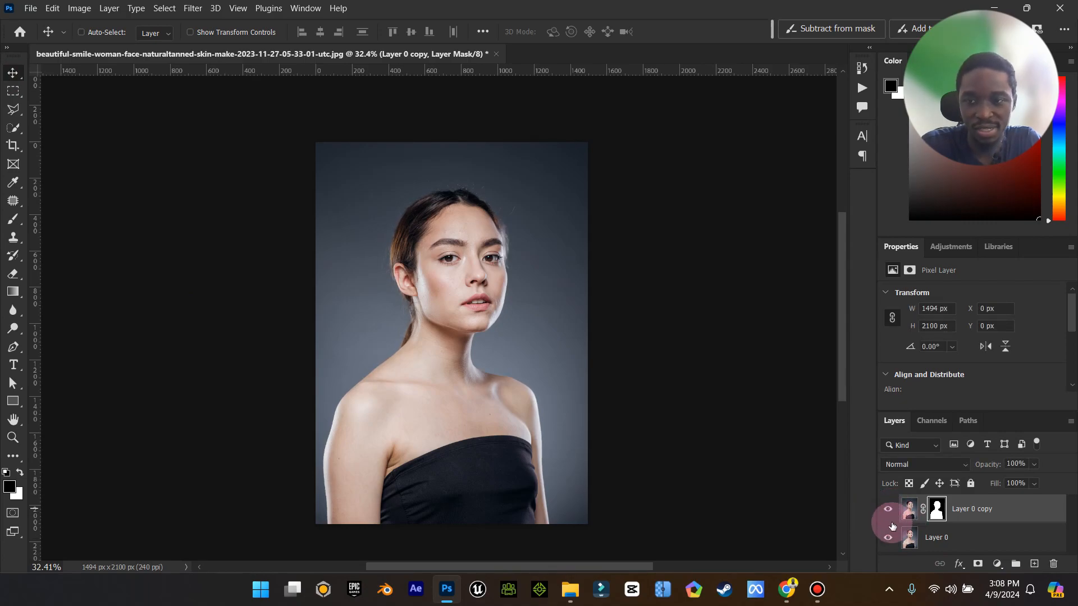
pyautogui.click(889, 537)
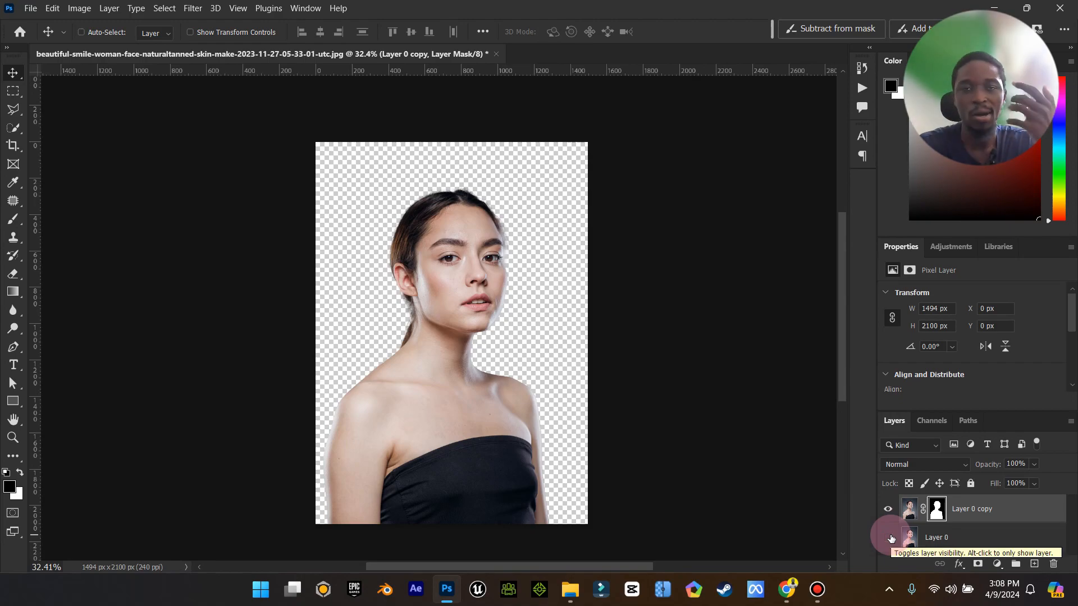
# Make Layer 0 visible again, select it, and close the Properties panel group.
pyautogui.click(888, 537)
pyautogui.click(943, 537)
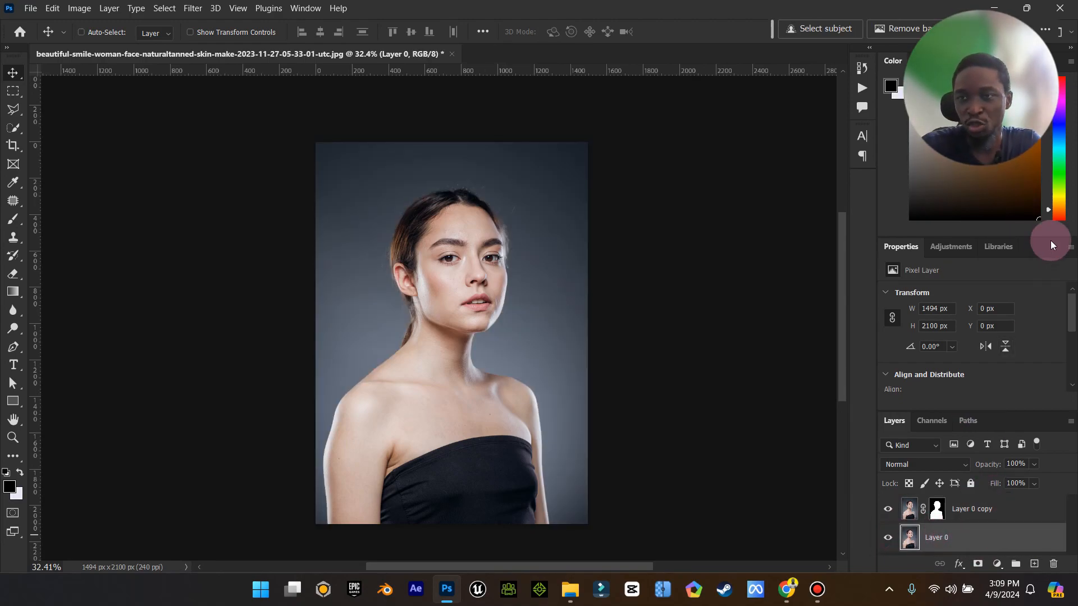
pyautogui.click(1071, 247)
pyautogui.click(1013, 253)
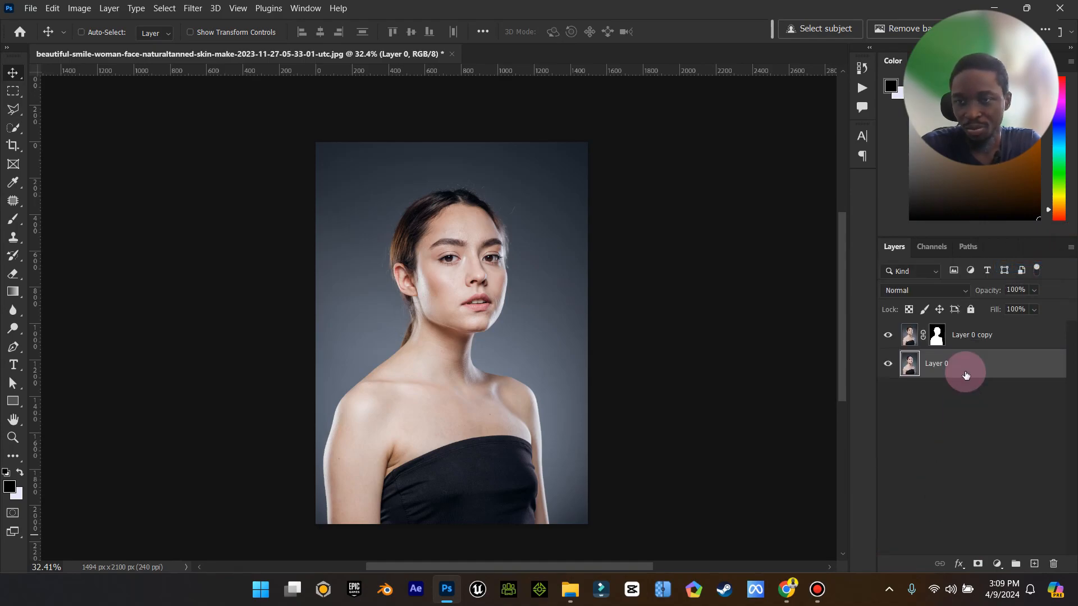
pyautogui.click(989, 564)
pyautogui.click(1005, 314)
pyautogui.moveTo(688, 264)
pyautogui.mouseDown()
pyautogui.moveTo(717, 235)
pyautogui.moveTo(675, 228)
pyautogui.moveTo(726, 224)
pyautogui.mouseUp()
pyautogui.click(791, 238)
pyautogui.click(916, 239)
pyautogui.press('v')
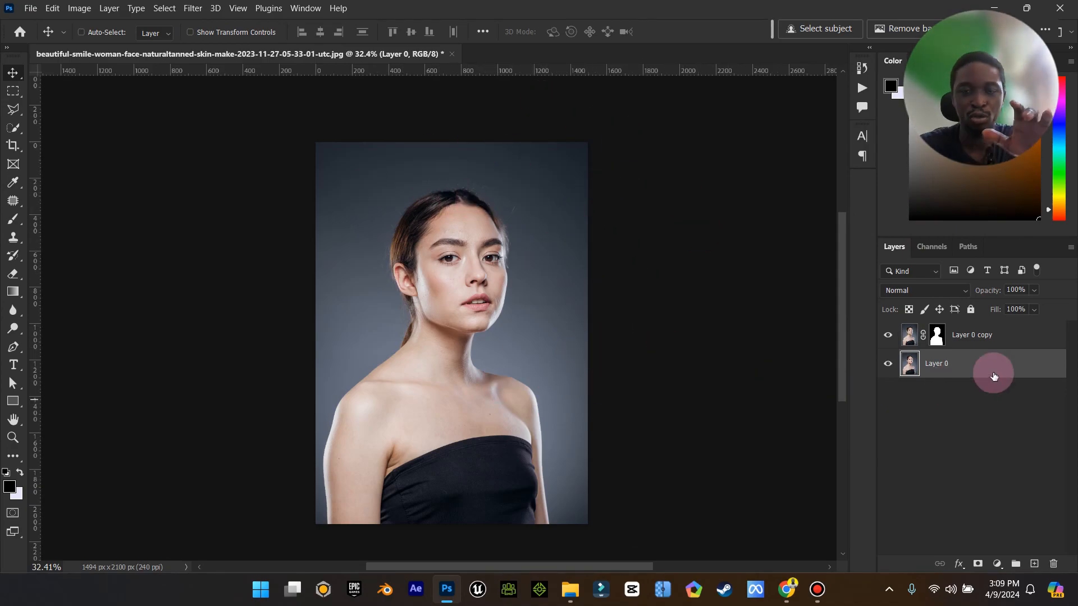
# Add a Hue/Saturation adjustment layer above Layer 0 with hue -88 and saturation +38.
pyautogui.click(997, 564)
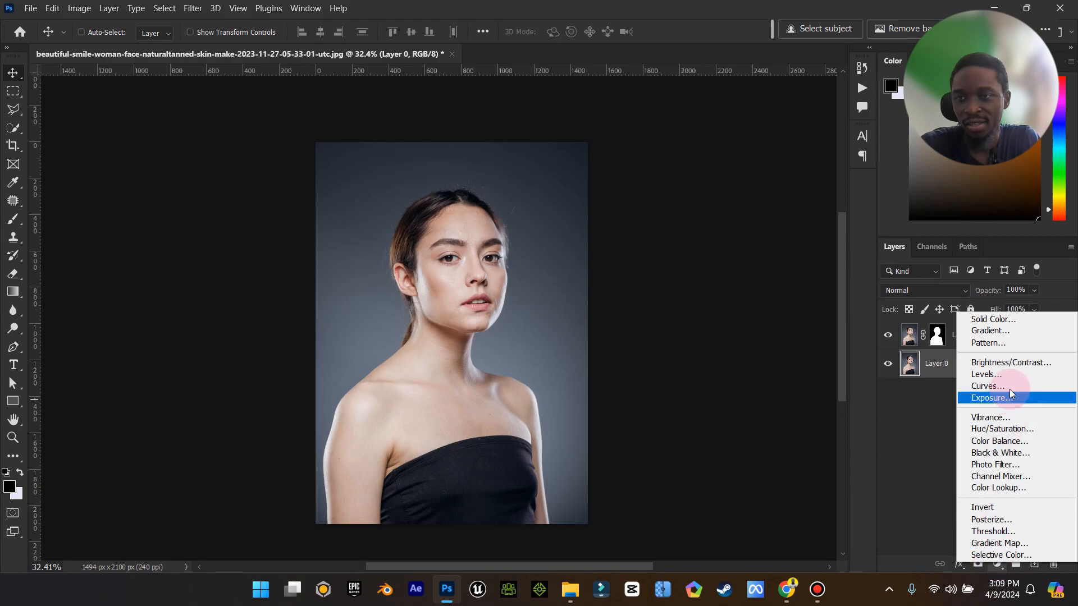
pyautogui.click(1009, 430)
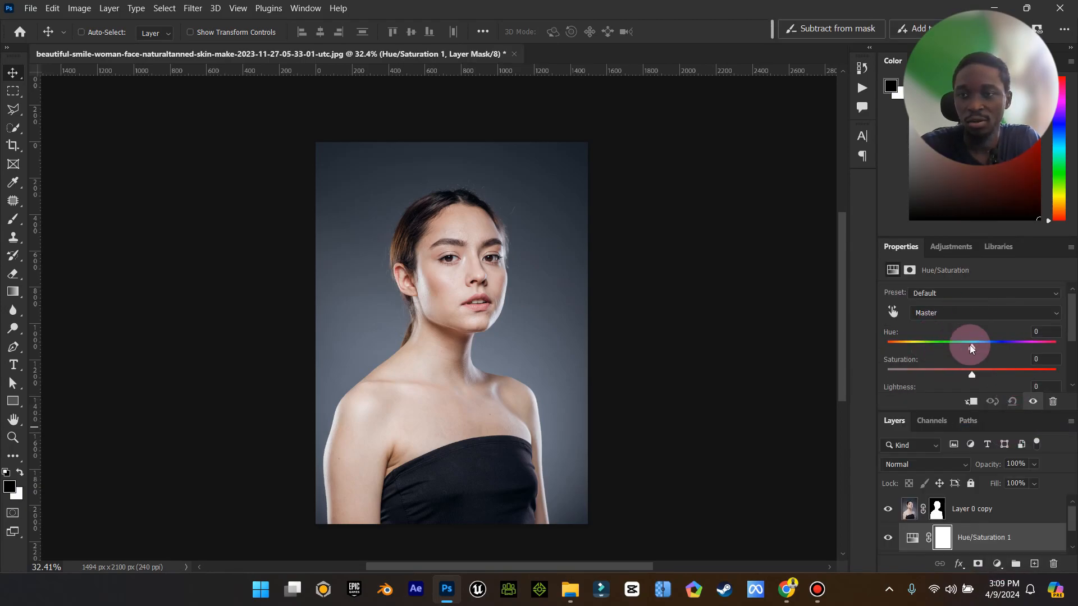
pyautogui.moveTo(982, 349); pyautogui.dragTo(974, 380)
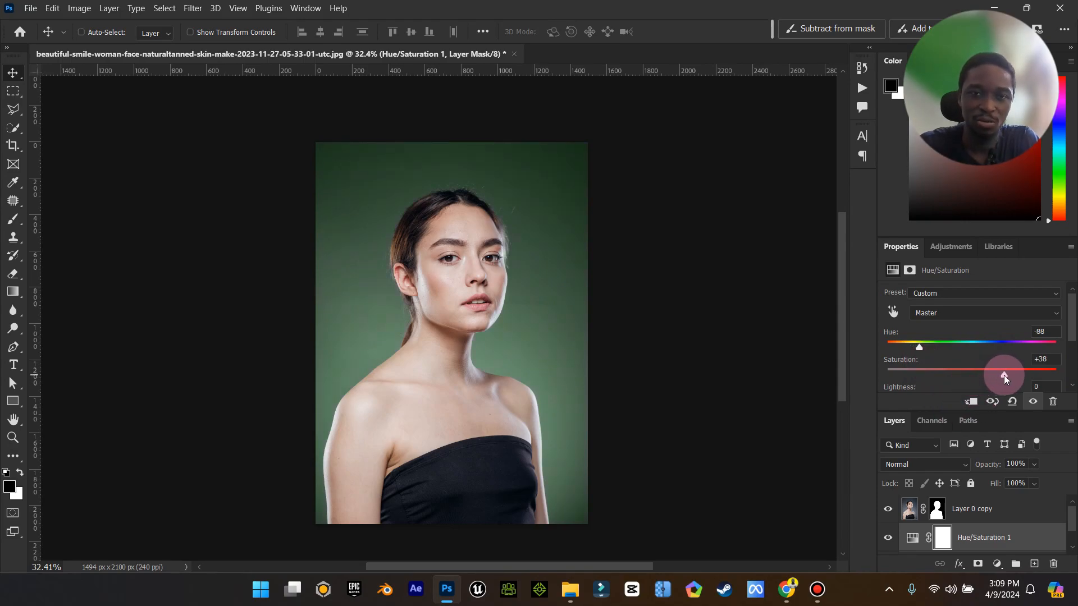
# Set the Hue/Saturation lightness back to 0 and change the hue to -67.
pyautogui.scroll(-1, 973, 344)
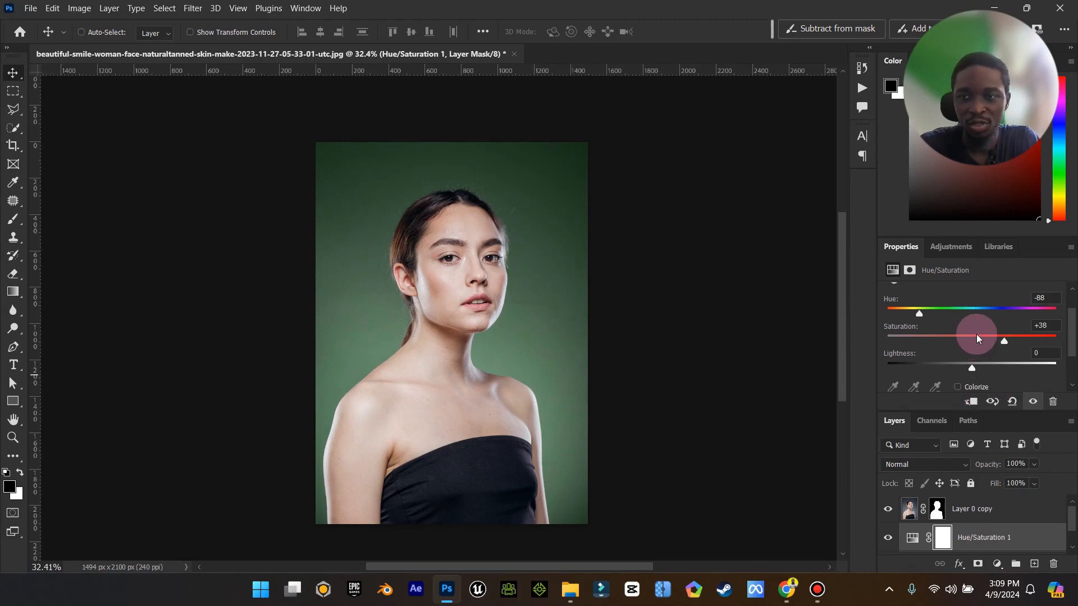
pyautogui.moveTo(971, 368)
pyautogui.mouseDown()
pyautogui.moveTo(924, 369)
pyautogui.moveTo(1029, 378)
pyautogui.moveTo(927, 382)
pyautogui.moveTo(954, 378)
pyautogui.mouseUp()
pyautogui.click(1035, 354)
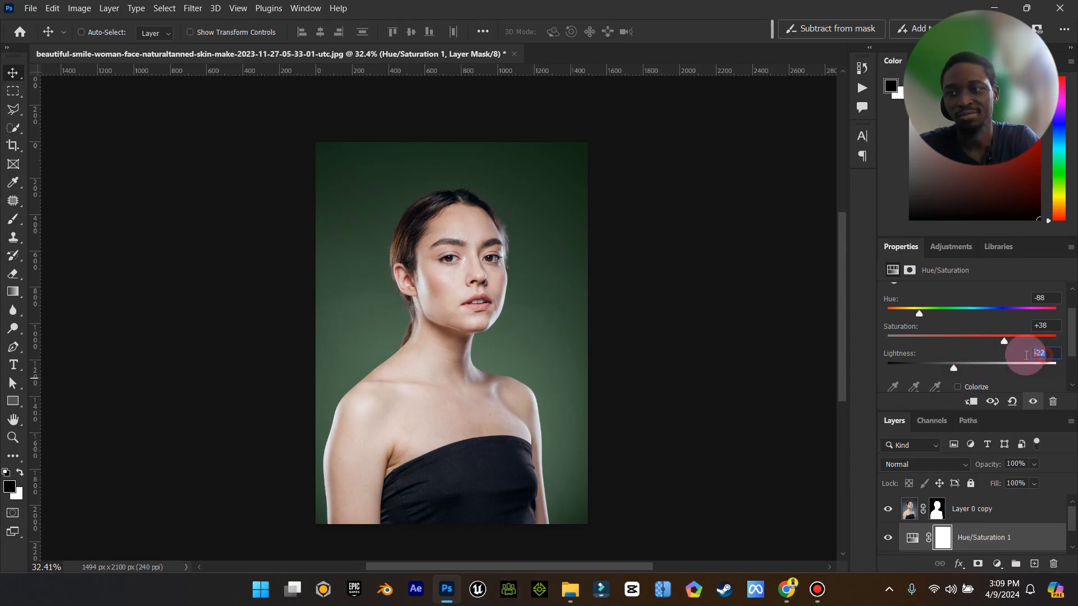
pyautogui.write('0')
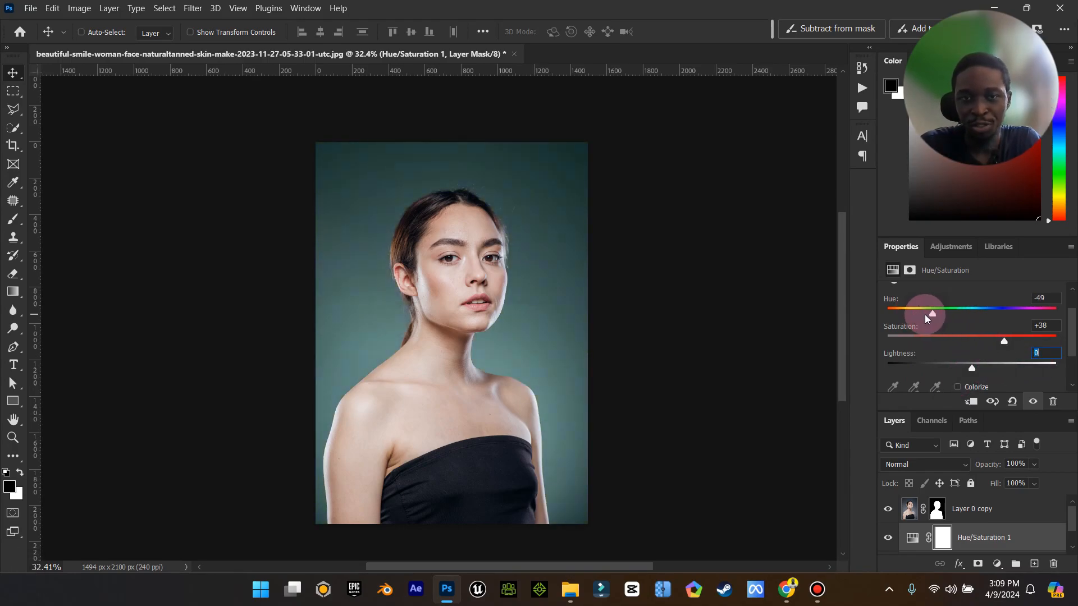
pyautogui.moveTo(941, 318); pyautogui.dragTo(926, 312)
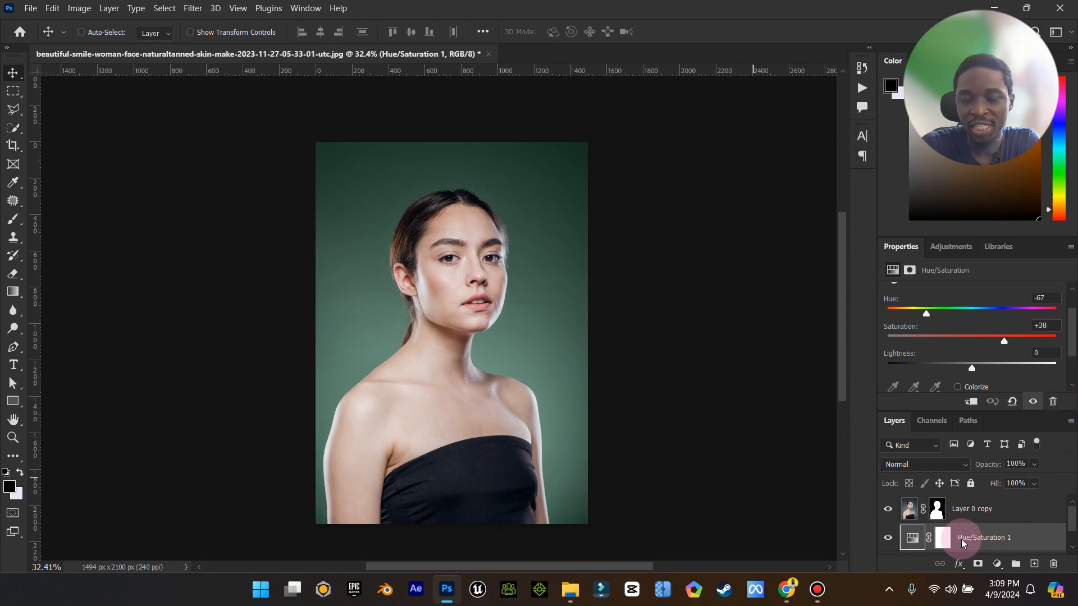
# Compare the recoloured background with the original by toggling the Hue/Saturation layer's visibility while zoomed in.
pyautogui.click(13, 437)
pyautogui.moveTo(504, 337)
pyautogui.mouseDown()
pyautogui.moveTo(494, 336)
pyautogui.moveTo(507, 336)
pyautogui.mouseUp()
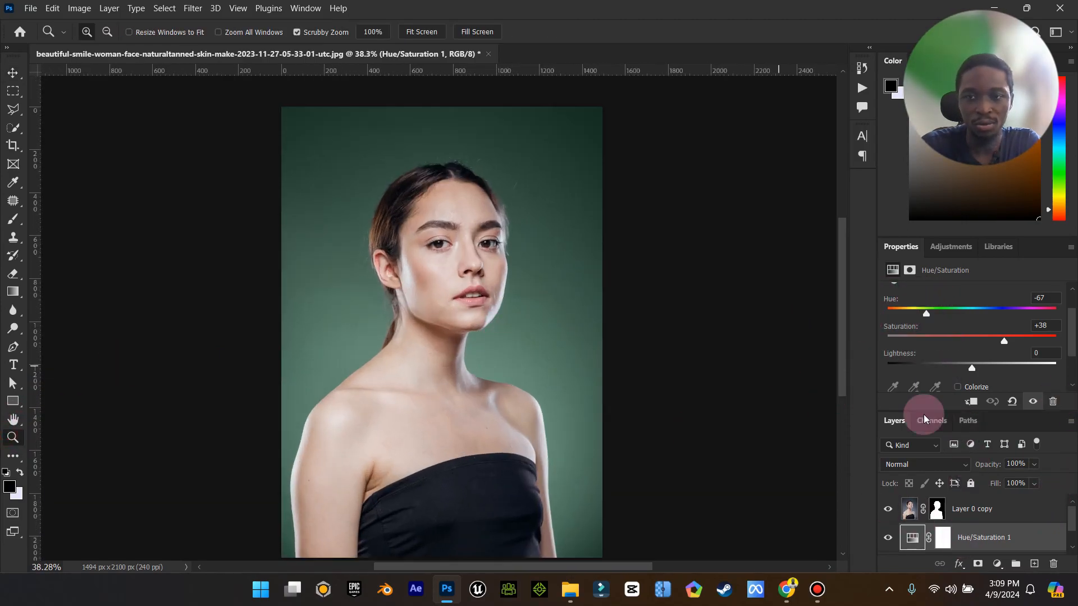
pyautogui.click(887, 539)
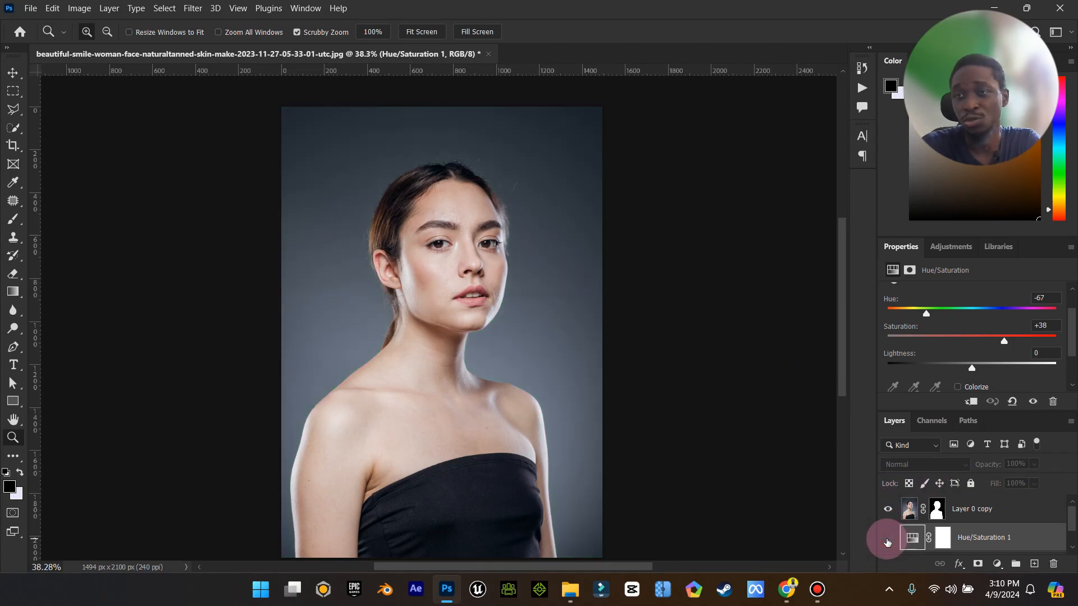
pyautogui.click(887, 538)
pyautogui.moveTo(538, 368); pyautogui.dragTo(522, 369)
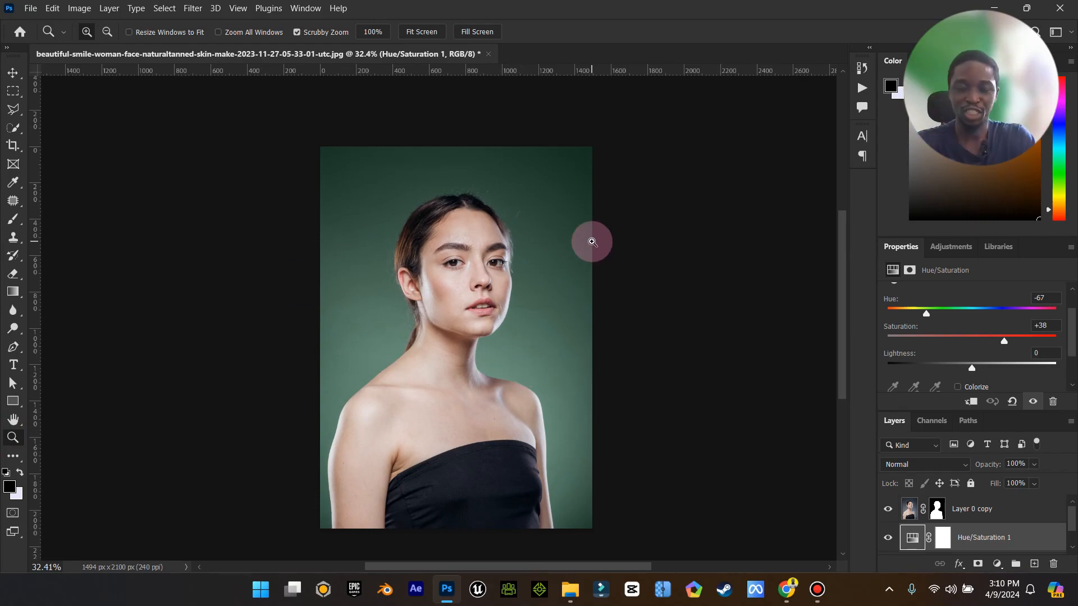
# Convert Layer 0 copy and Layer 0 to smart objects, then close the Properties panel group.
pyautogui.click(12, 72)
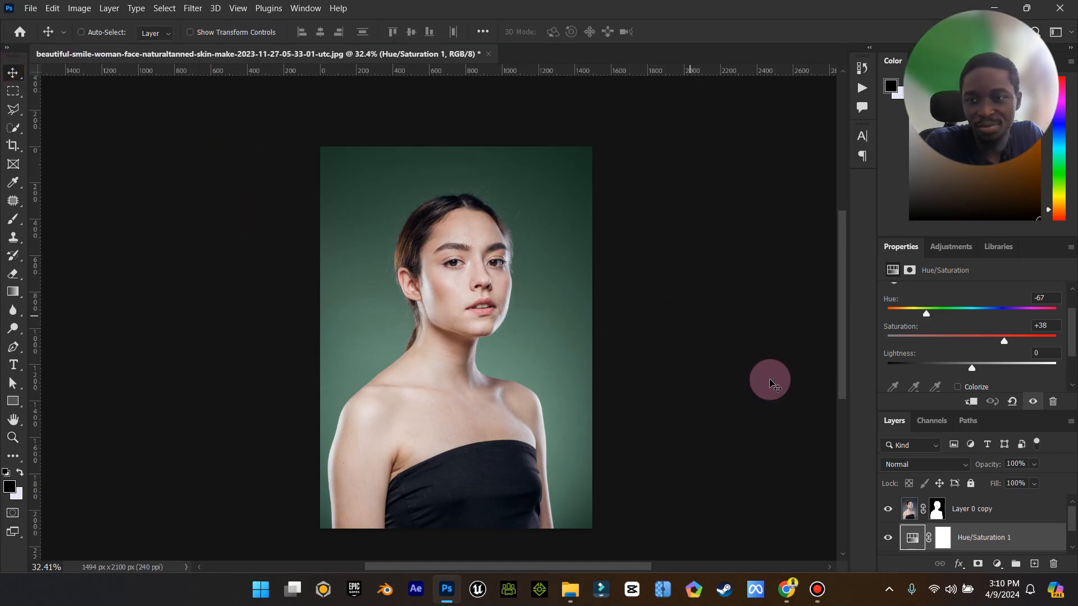
pyautogui.rightClick(1005, 508)
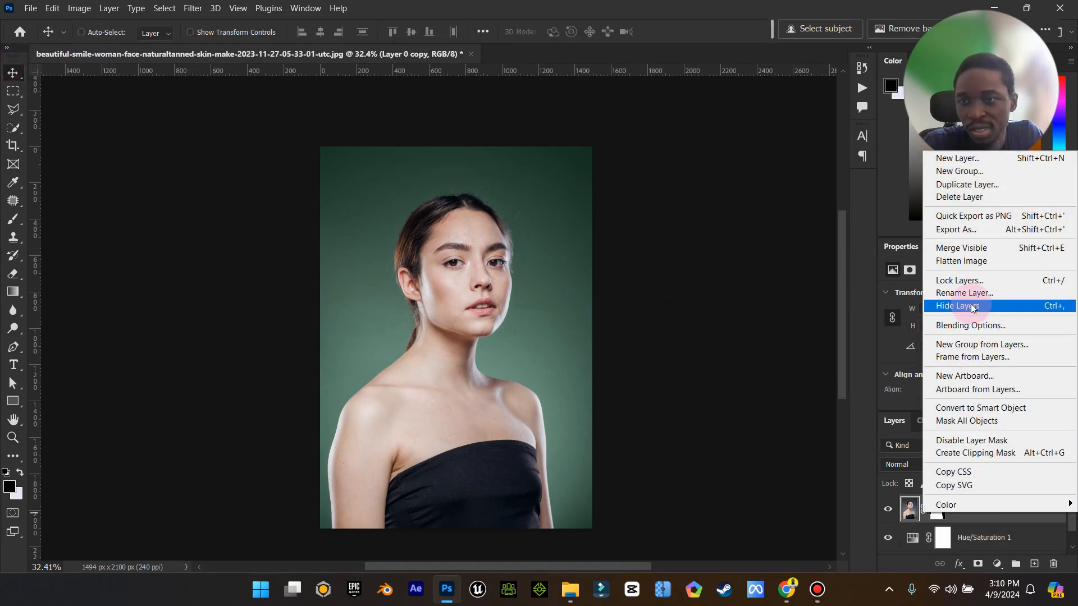
pyautogui.click(994, 413)
pyautogui.scroll(-1, 971, 538)
pyautogui.rightClick(971, 540)
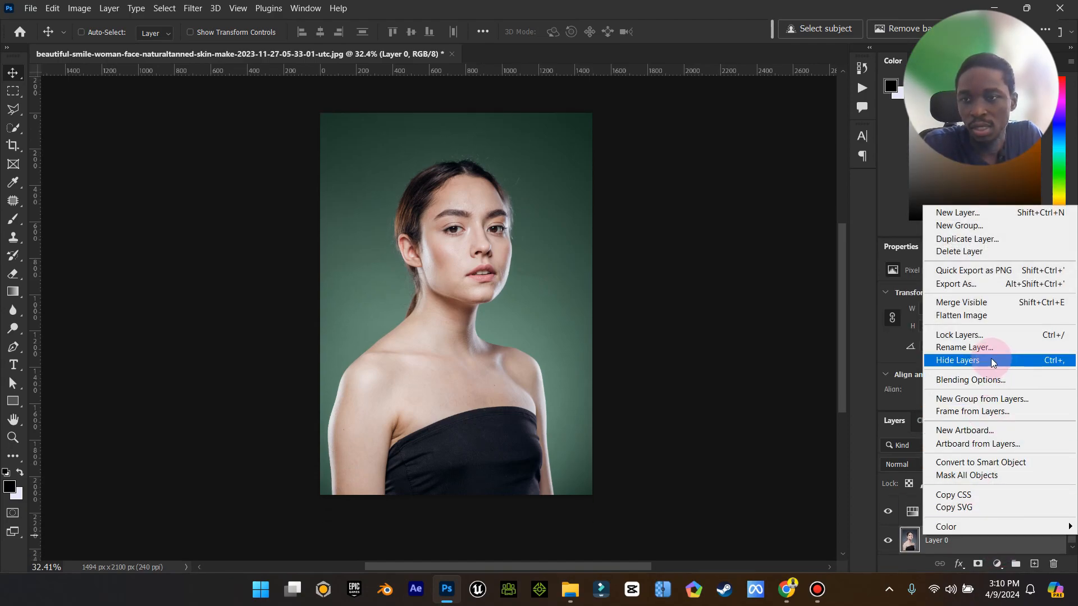
pyautogui.click(995, 466)
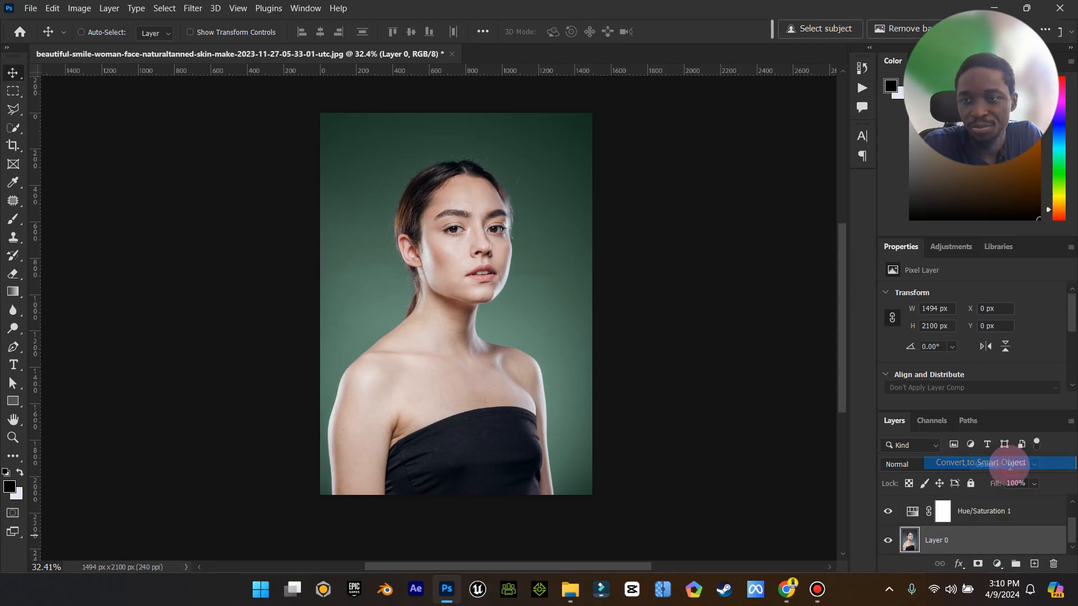
pyautogui.click(1071, 248)
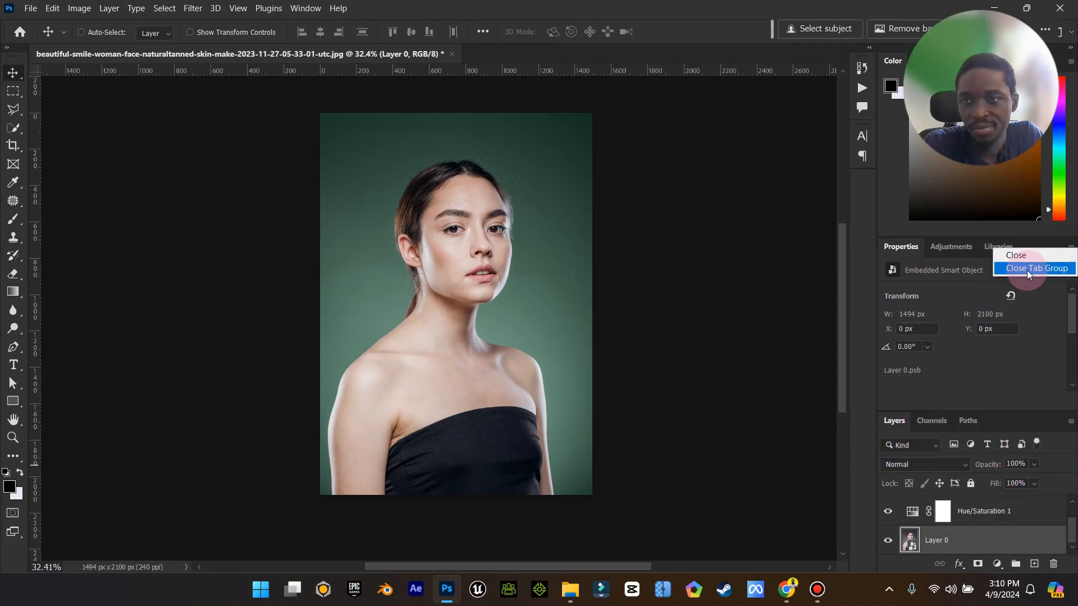
pyautogui.click(1039, 267)
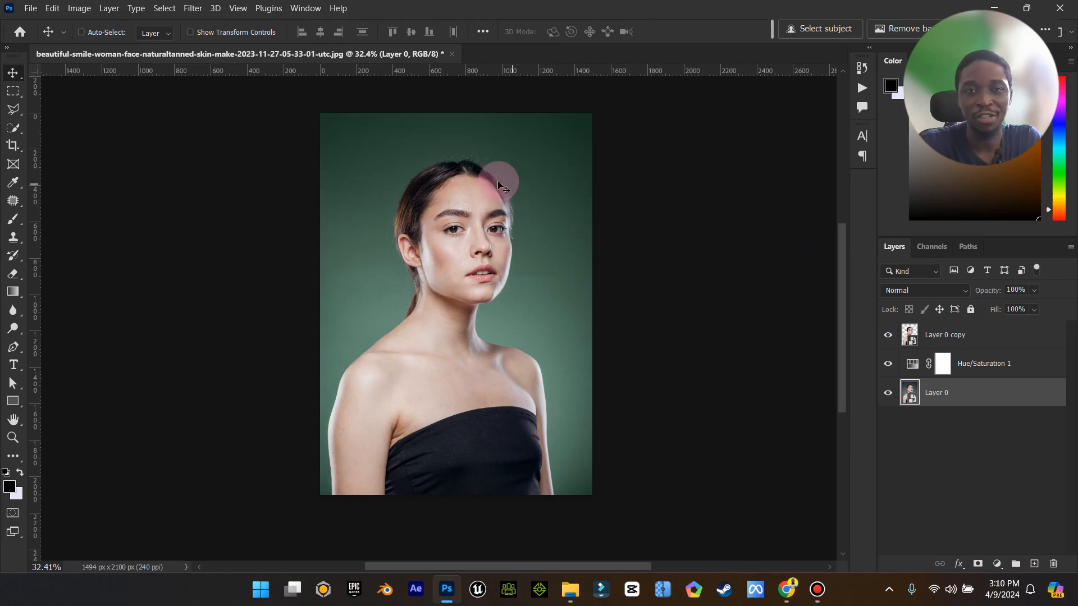
# Save the document as a Photoshop file named Background Animation in Downloads.
pyautogui.hotkey('ctrl', 's')
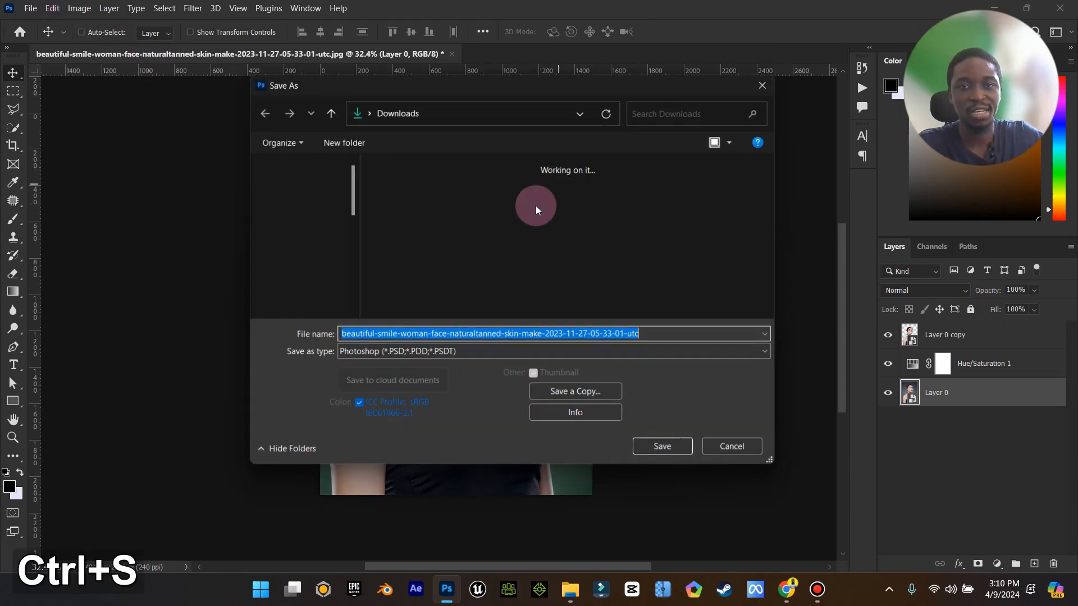
pyautogui.press('capslock')
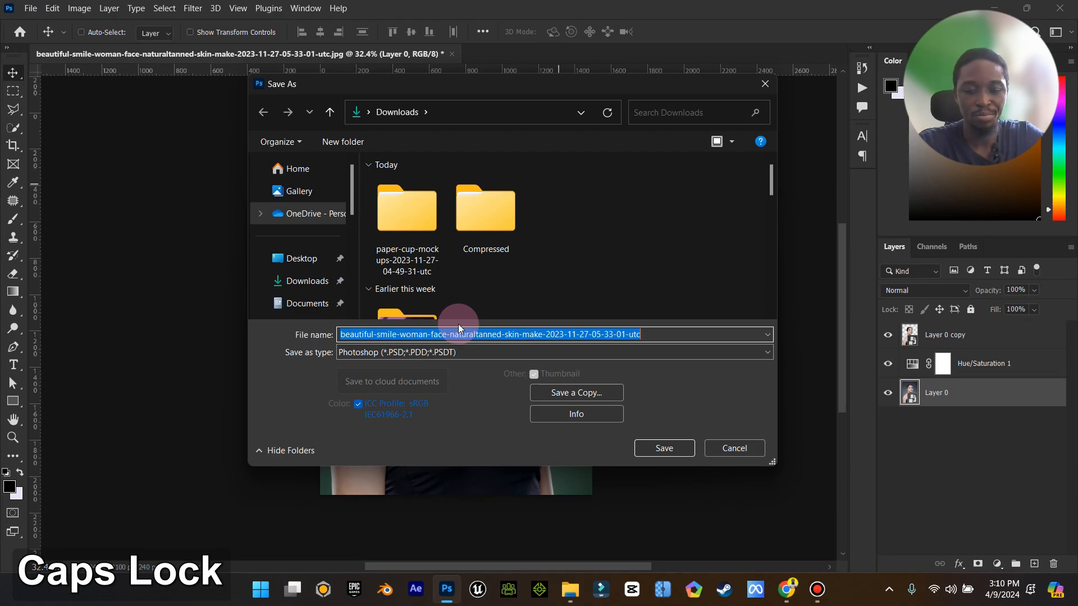
pyautogui.write('Background')
pyautogui.press('capslock')
pyautogui.write('Animation')
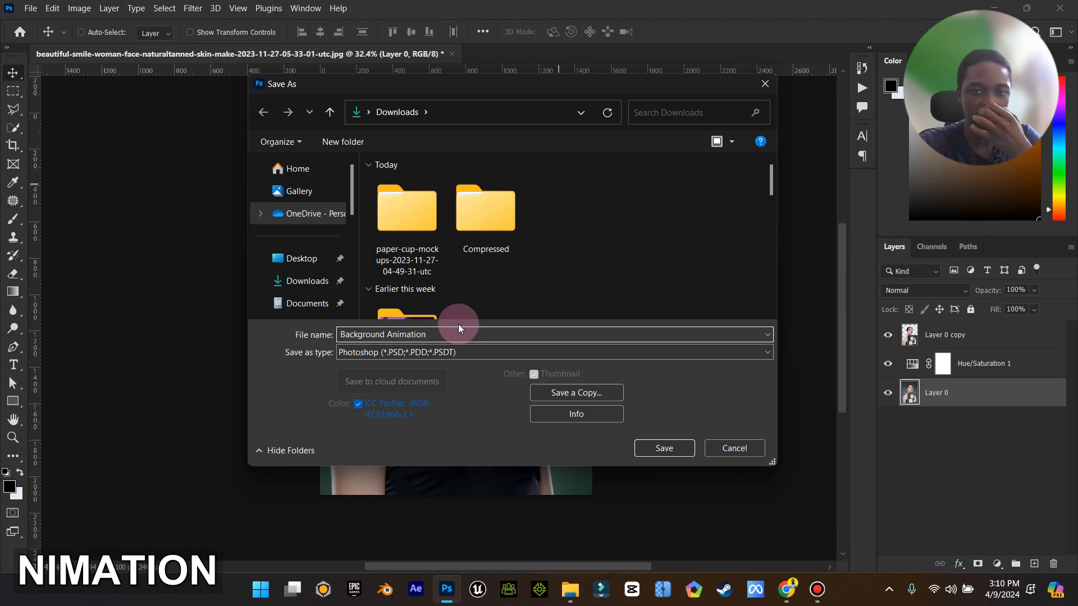
pyautogui.press('Return')
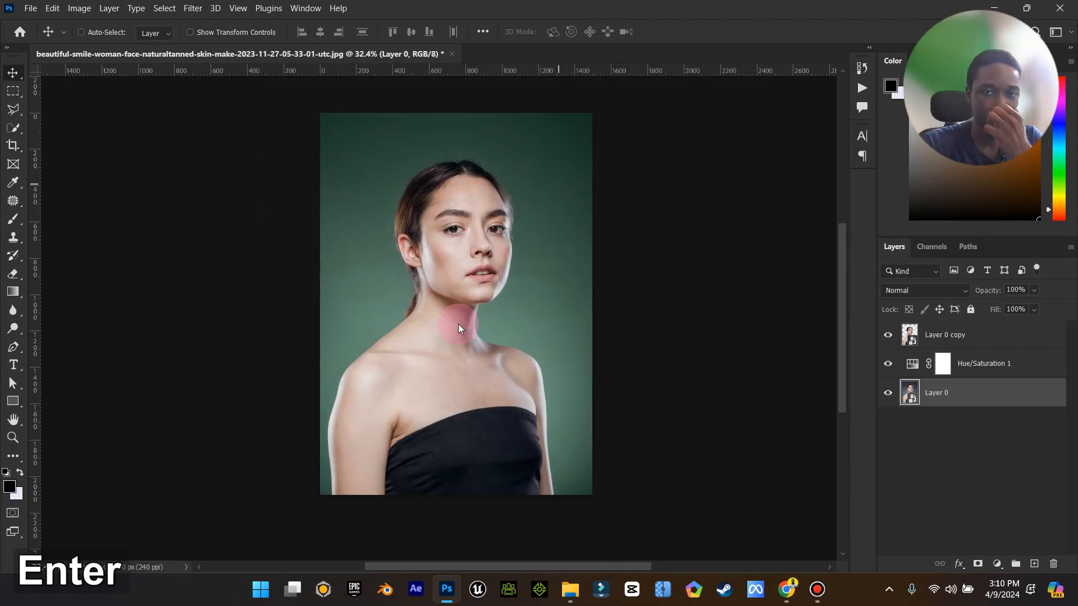
pyautogui.click(691, 158)
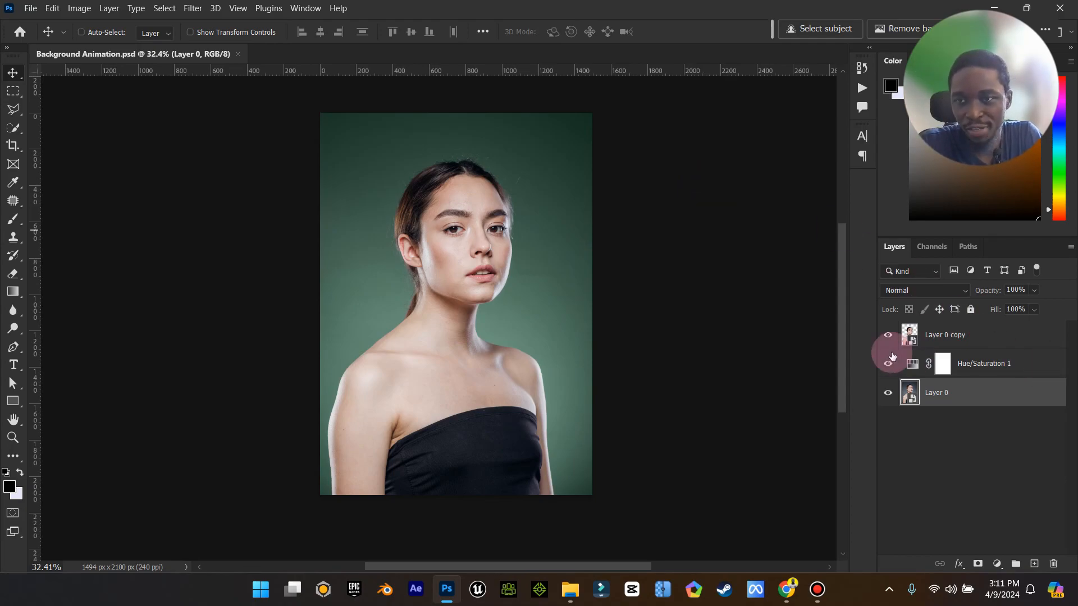
# Hide the Hue/Saturation layer and Layer 0 so only the cutout layer is visible.
pyautogui.click(888, 364)
pyautogui.click(888, 335)
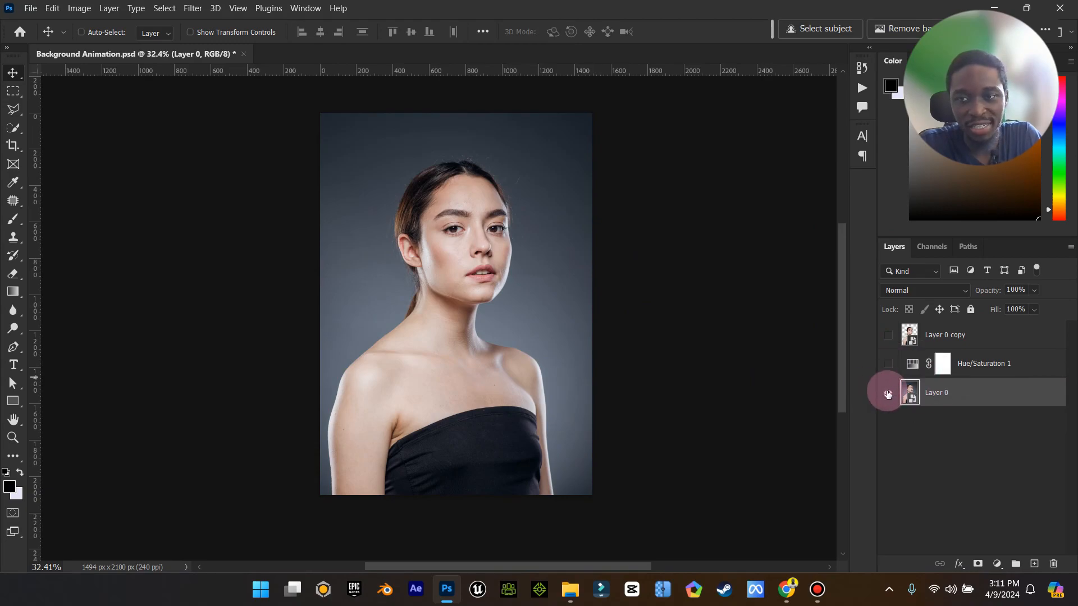
pyautogui.click(887, 335)
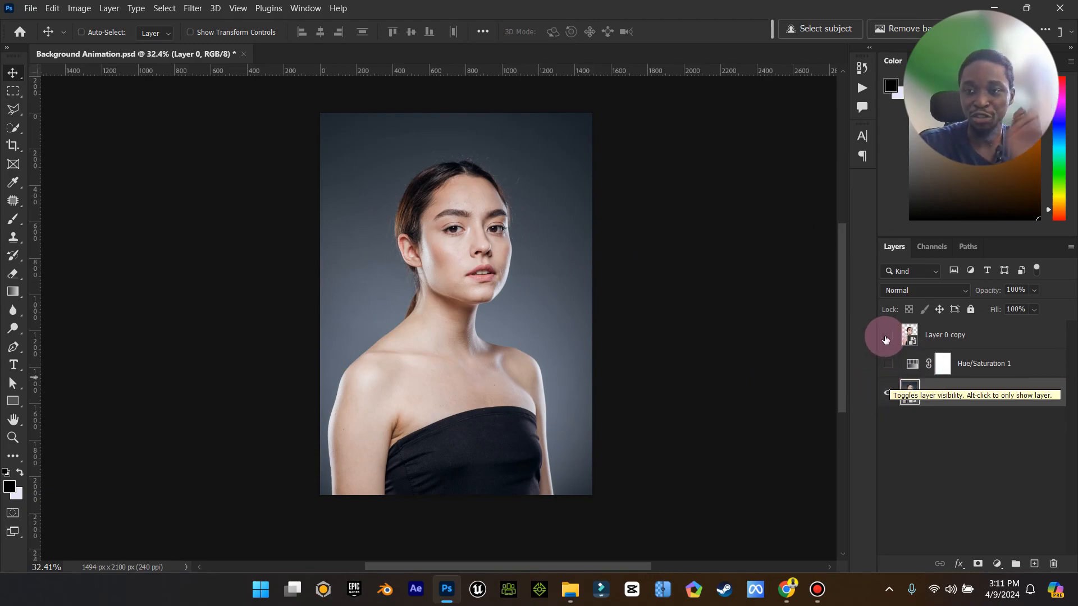
pyautogui.click(887, 392)
# Quick export the cutout as a PNG named Background Animation into the Downloads folder.
pyautogui.click(30, 7)
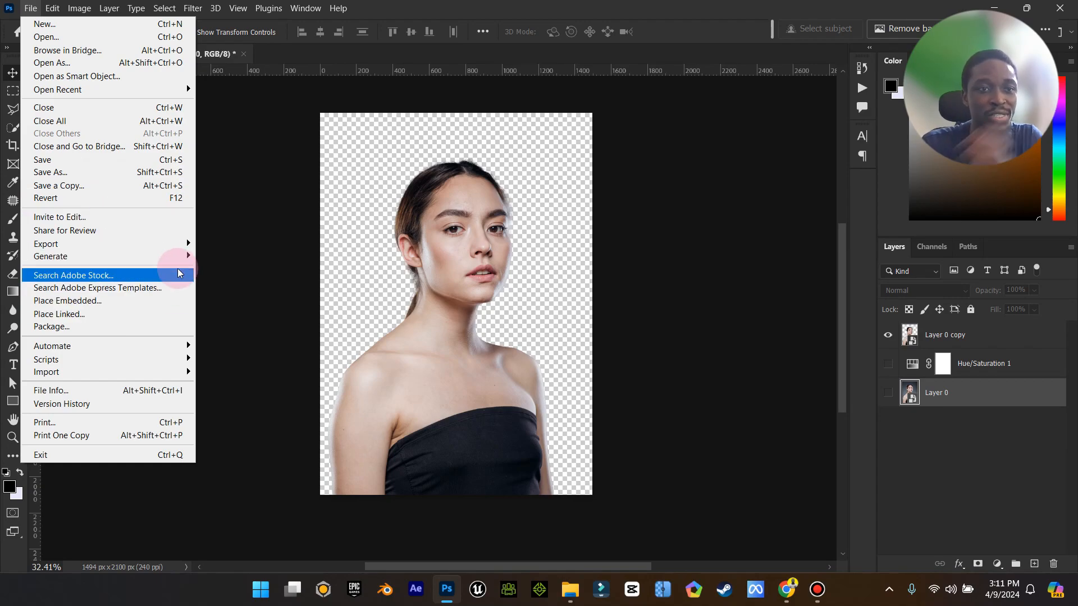
pyautogui.moveTo(168, 243)
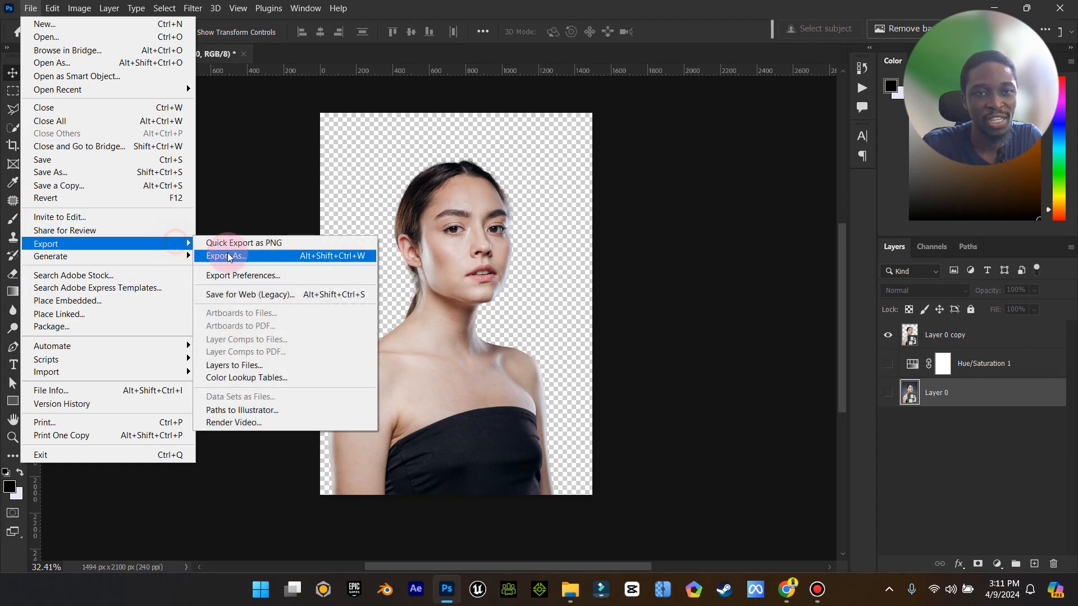
pyautogui.click(254, 245)
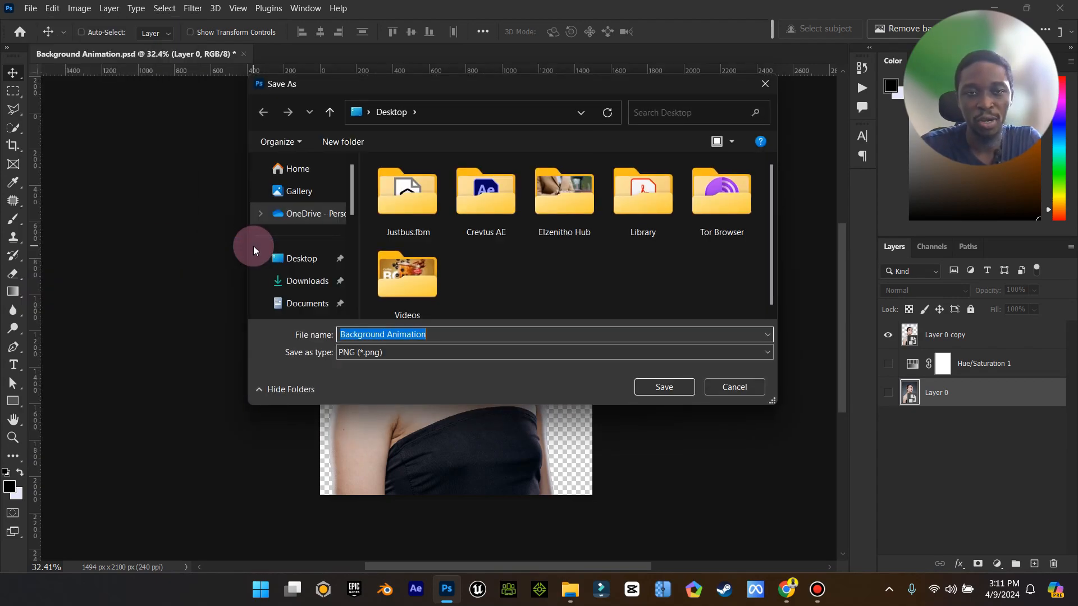
pyautogui.click(285, 281)
pyautogui.click(665, 388)
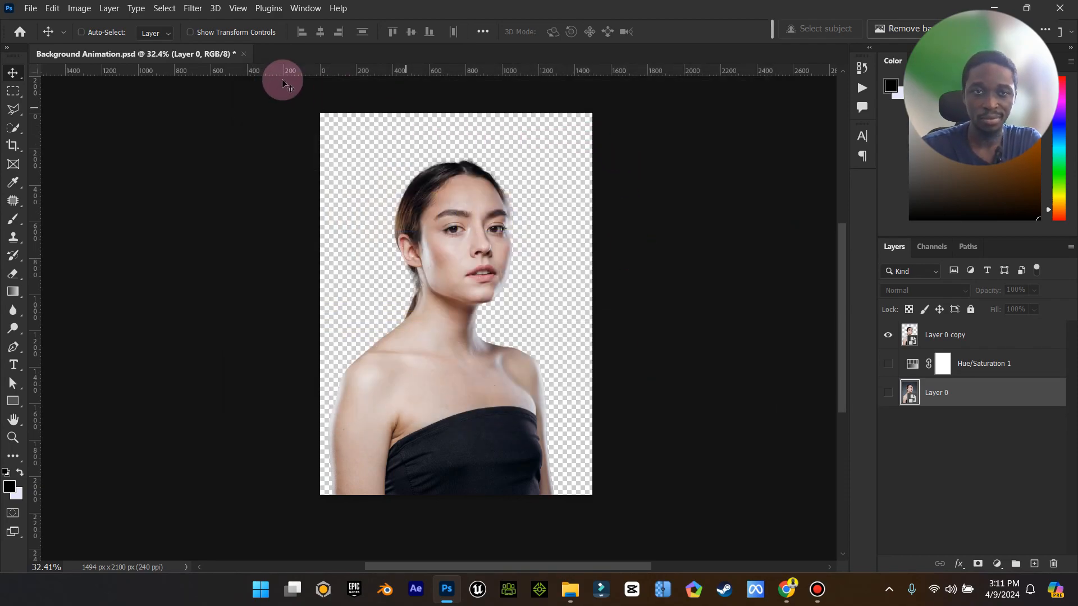
# Show Layer 0 and the Hue/Saturation 1 layer again.
pyautogui.click(888, 393)
pyautogui.click(888, 363)
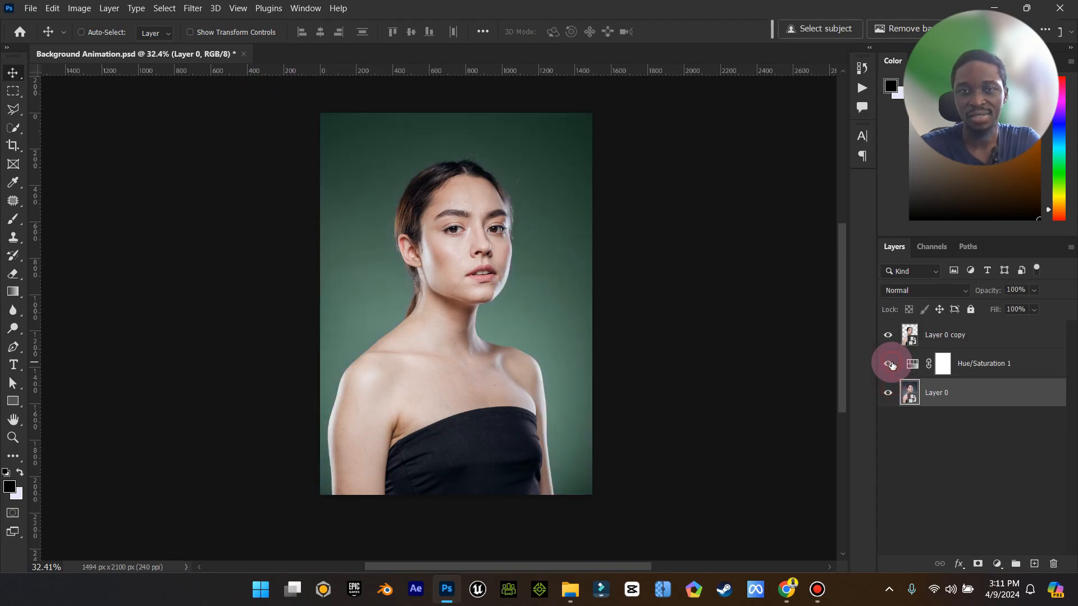
# Save a copy as JPEG named Background Animation copy in Downloads at Maximum quality 10.
pyautogui.click(28, 8)
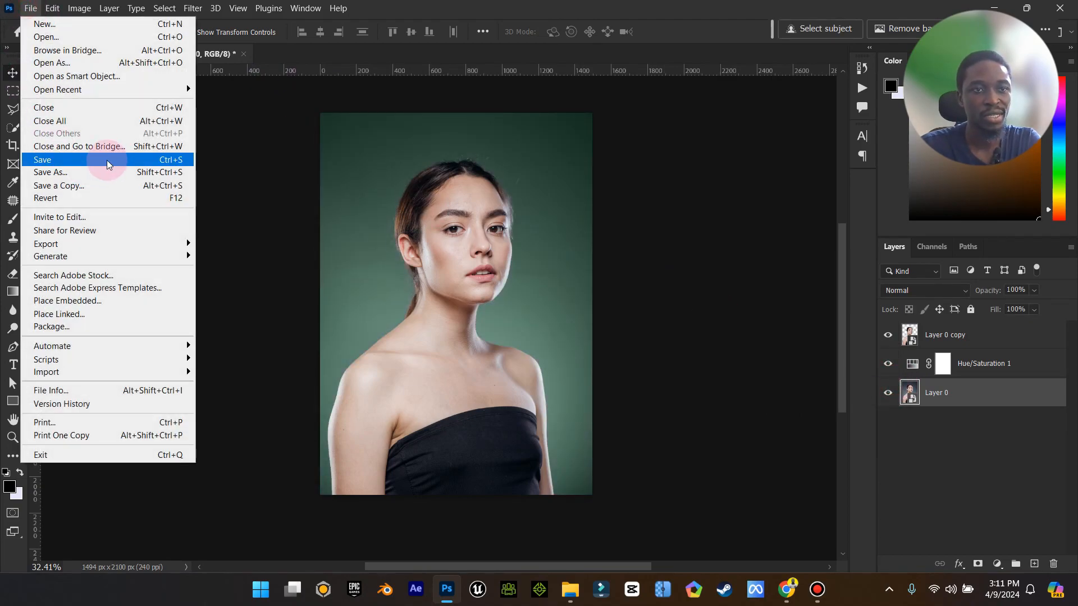
pyautogui.click(92, 180)
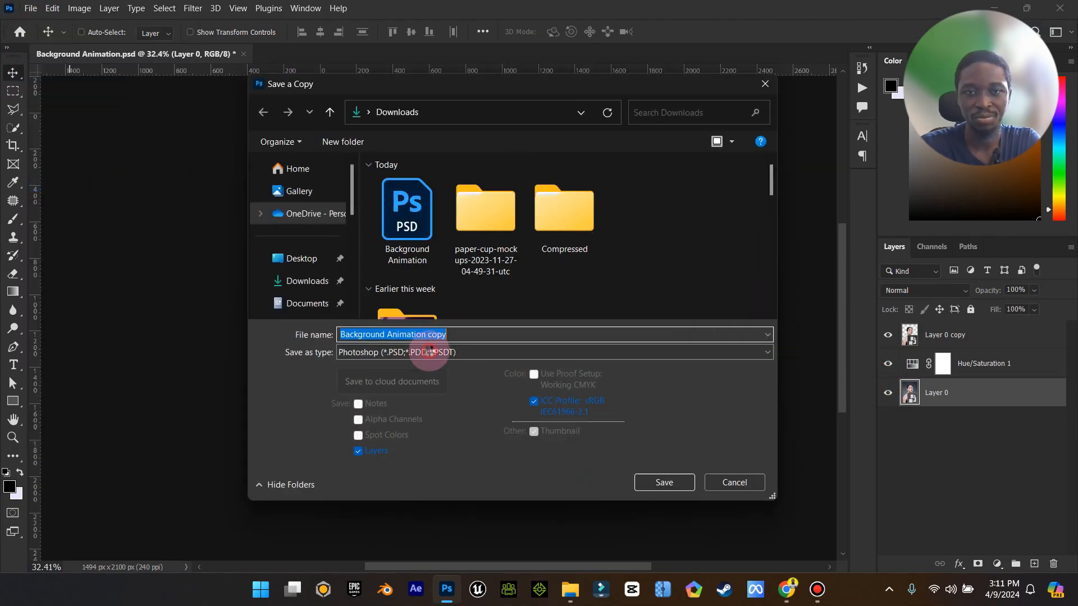
pyautogui.click(444, 352)
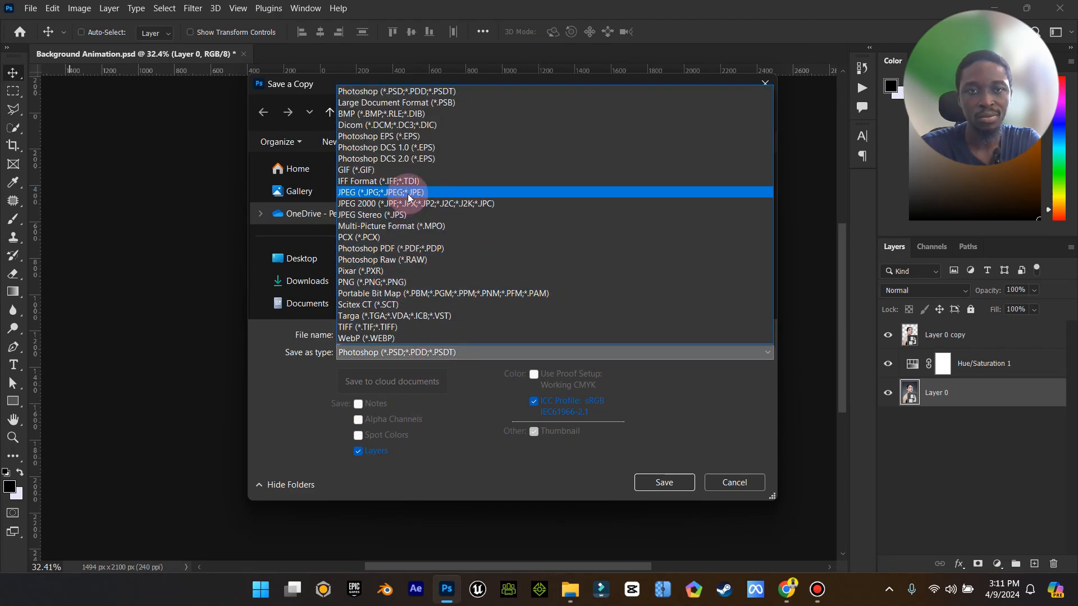
pyautogui.click(393, 192)
pyautogui.click(668, 483)
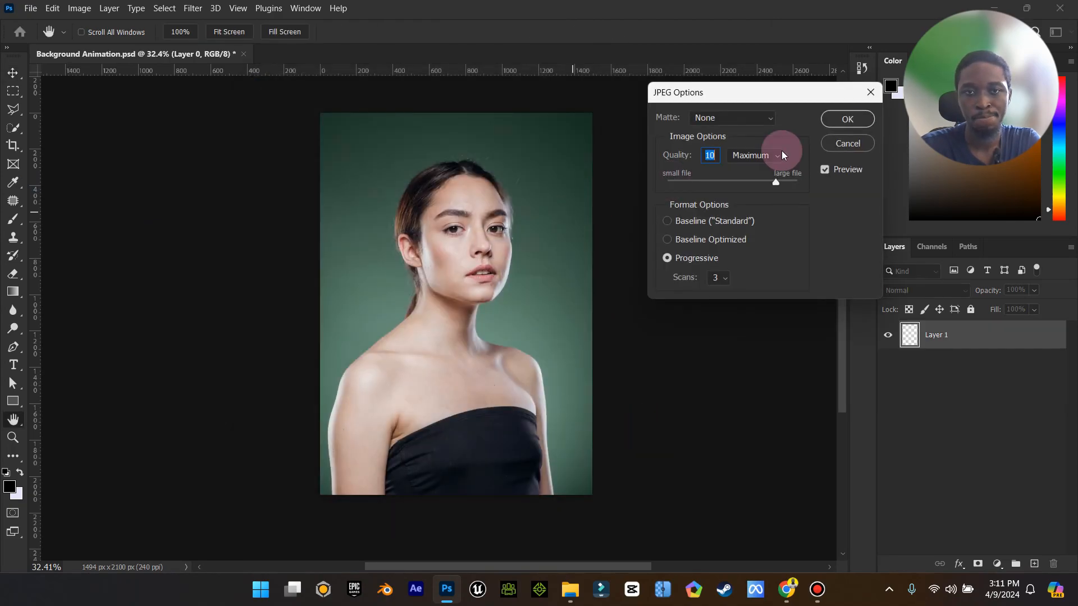
pyautogui.click(842, 116)
# Close the document and Photoshop, and switch to After Effects.
pyautogui.click(241, 55)
pyautogui.click(558, 231)
pyautogui.click(1073, 7)
pyautogui.click(424, 594)
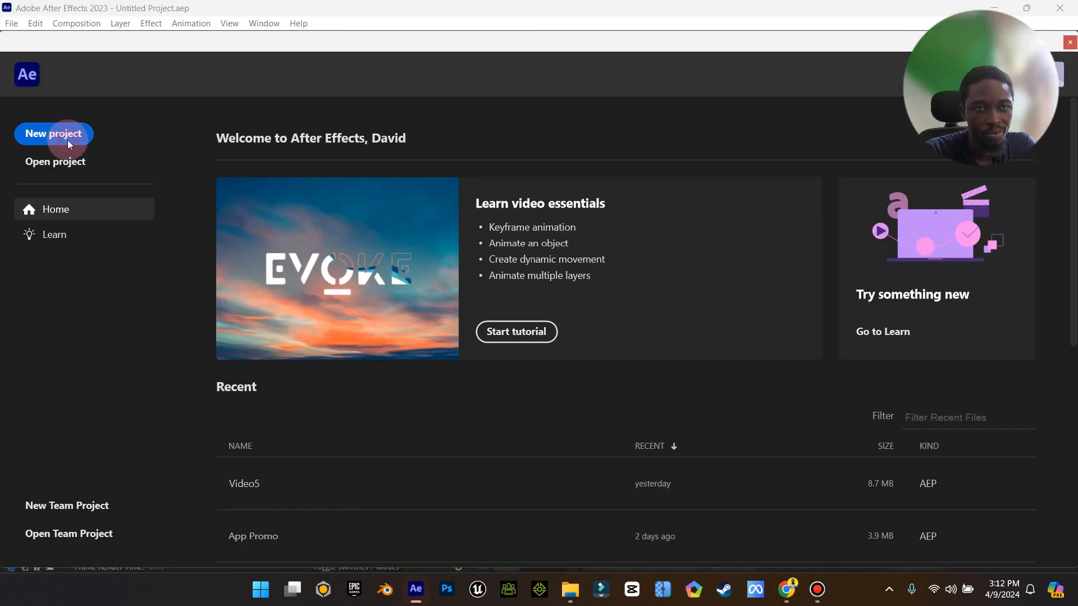
# Start a new After Effects project.
pyautogui.click(68, 140)
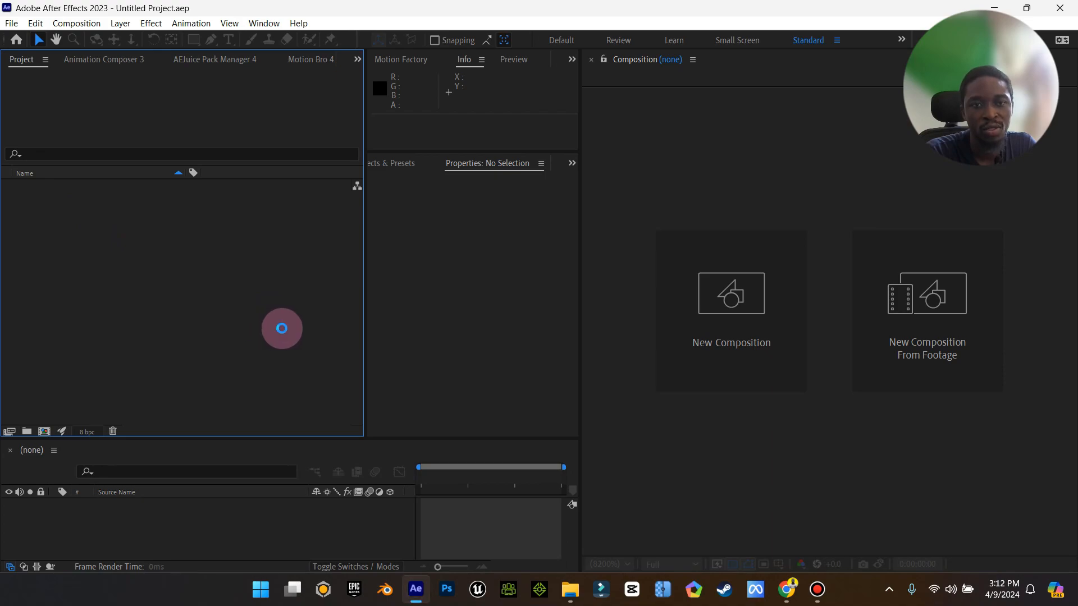
pyautogui.doubleClick(296, 319)
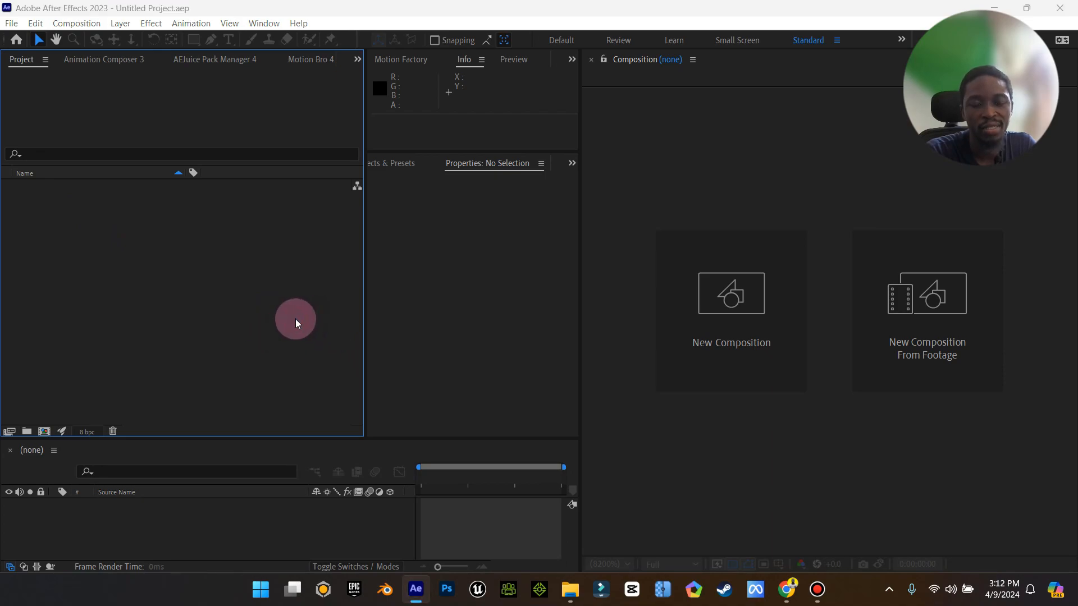
pyautogui.click(486, 445)
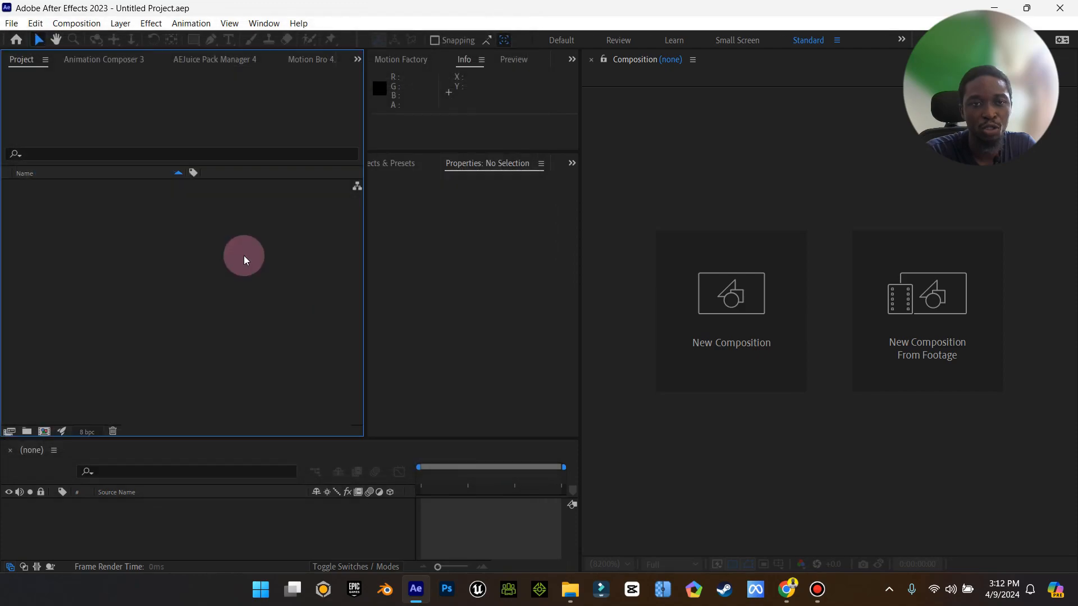
# Import Background Animation.psd from Downloads as a Composition - Retain Layer Sizes with editable layer styles.
pyautogui.doubleClick(209, 277)
pyautogui.click(79, 239)
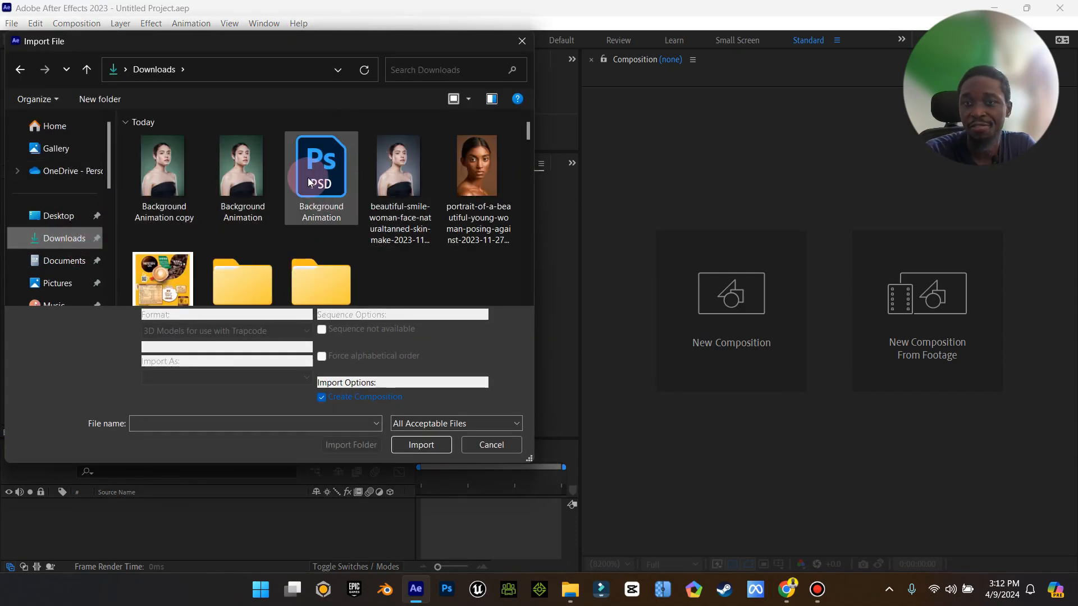
pyautogui.click(333, 185)
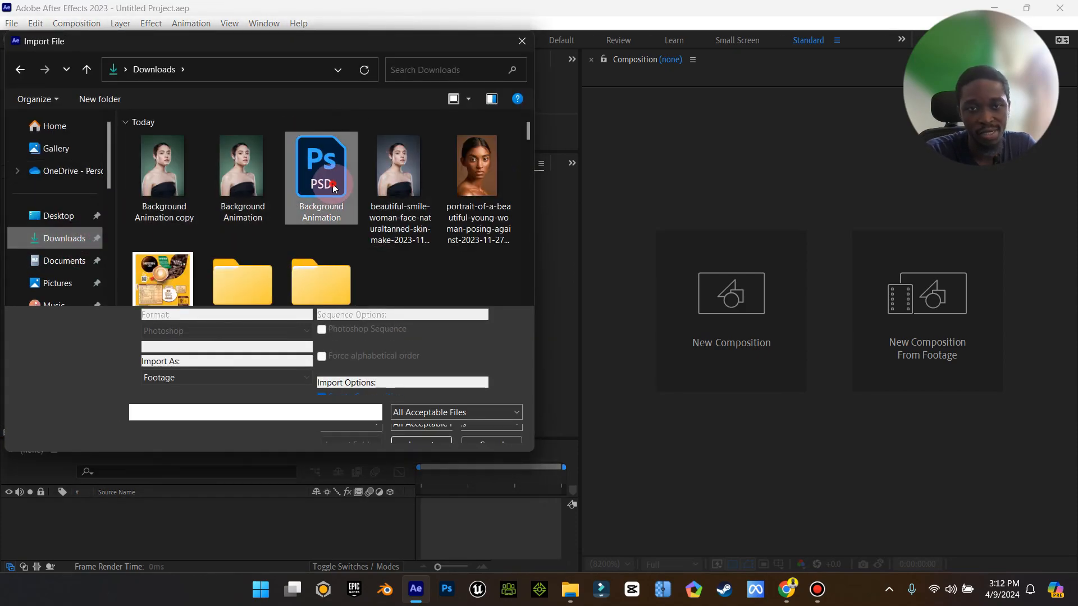
pyautogui.click(291, 378)
pyautogui.click(228, 401)
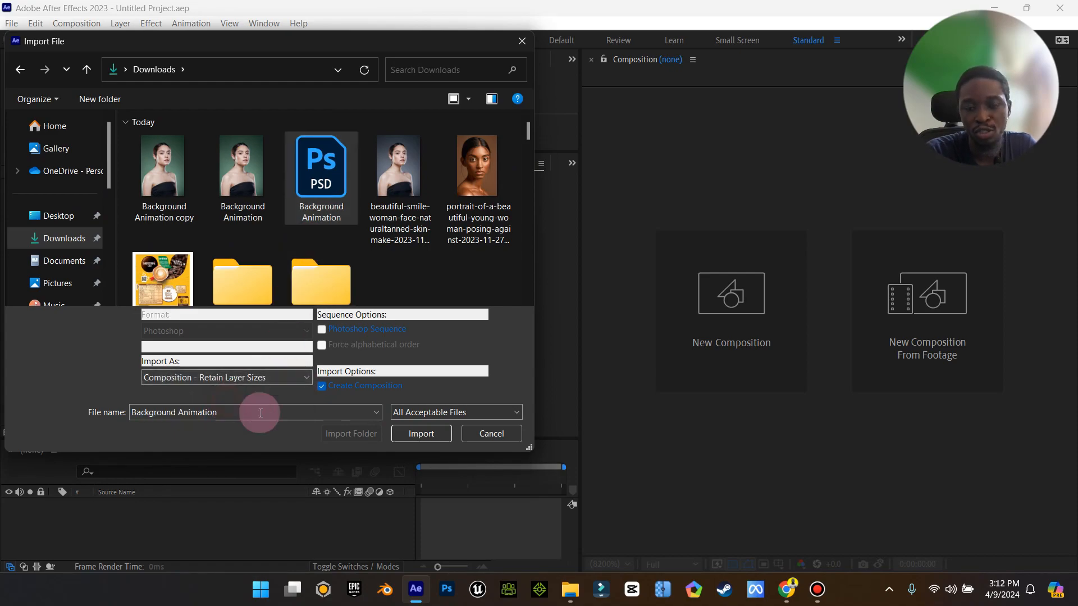
pyautogui.click(422, 432)
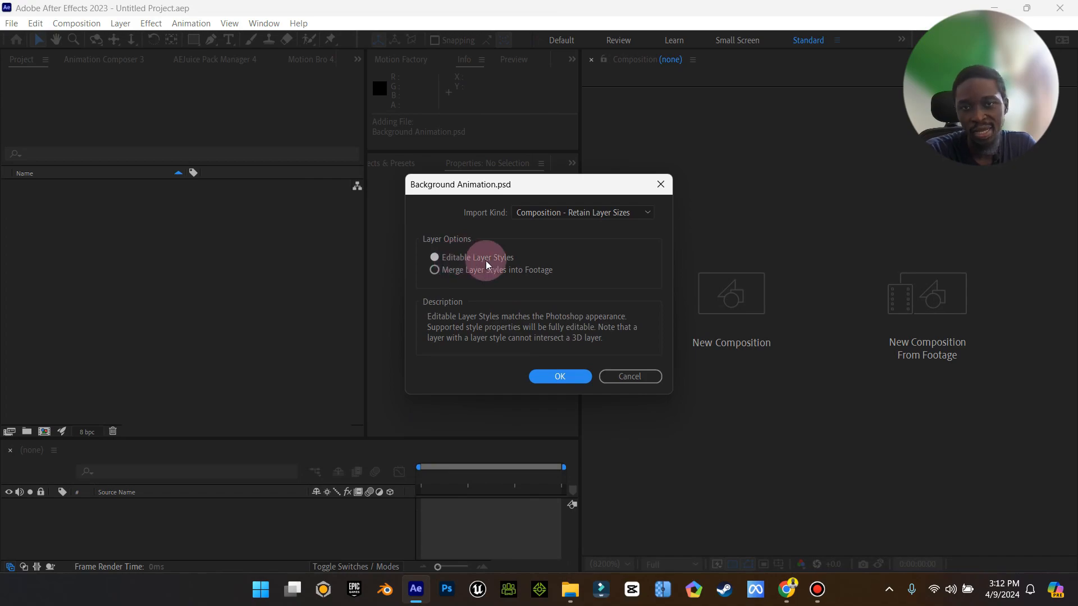
pyautogui.click(561, 377)
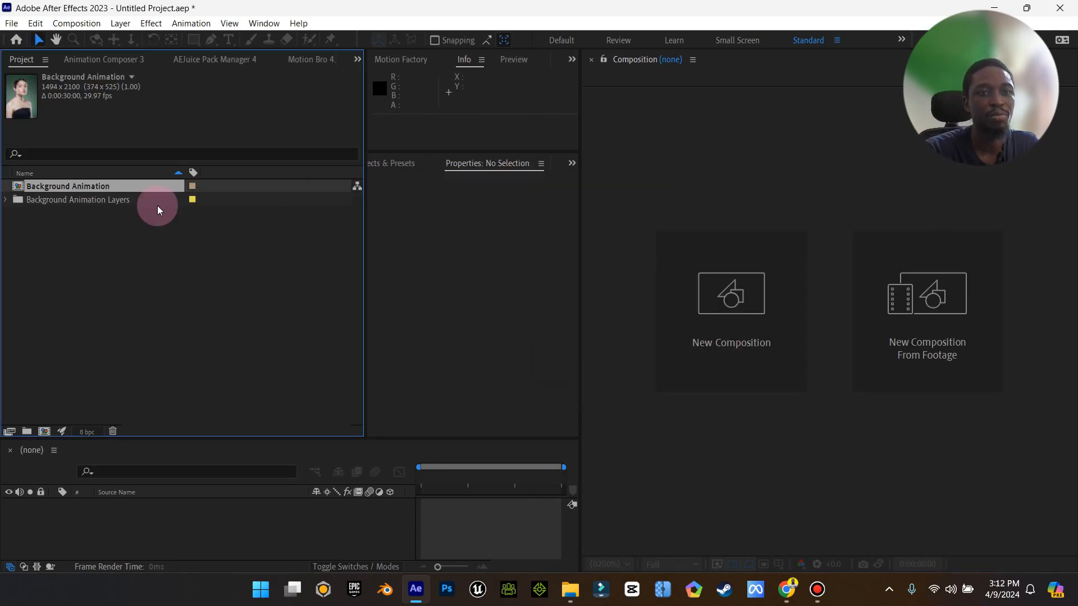
# Open the Background Animation composition and check its layers by toggling their visibility.
pyautogui.doubleClick(66, 186)
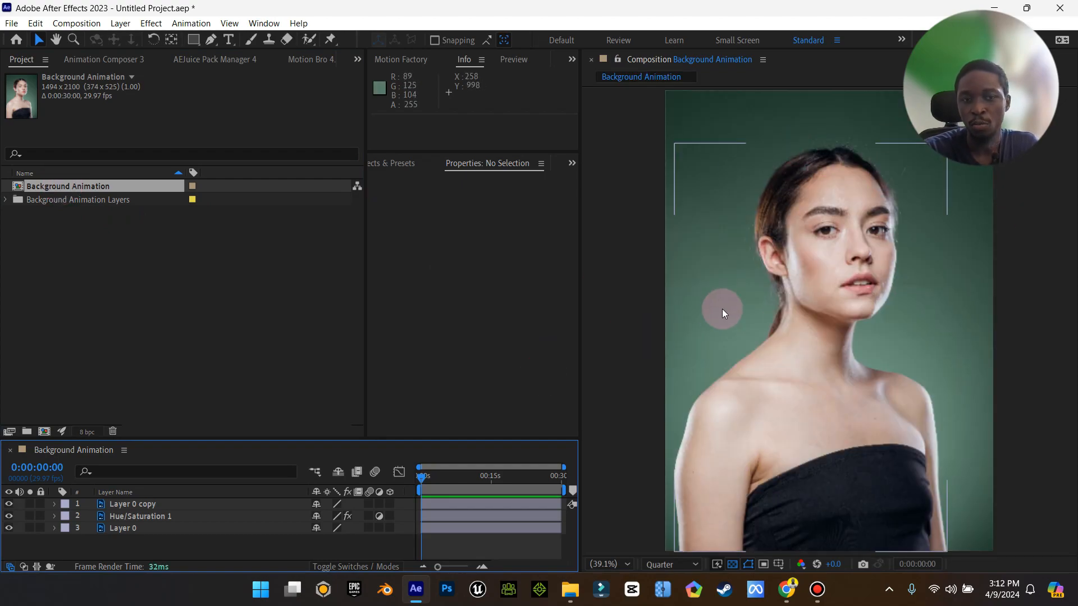
pyautogui.click(8, 517)
pyautogui.click(9, 517)
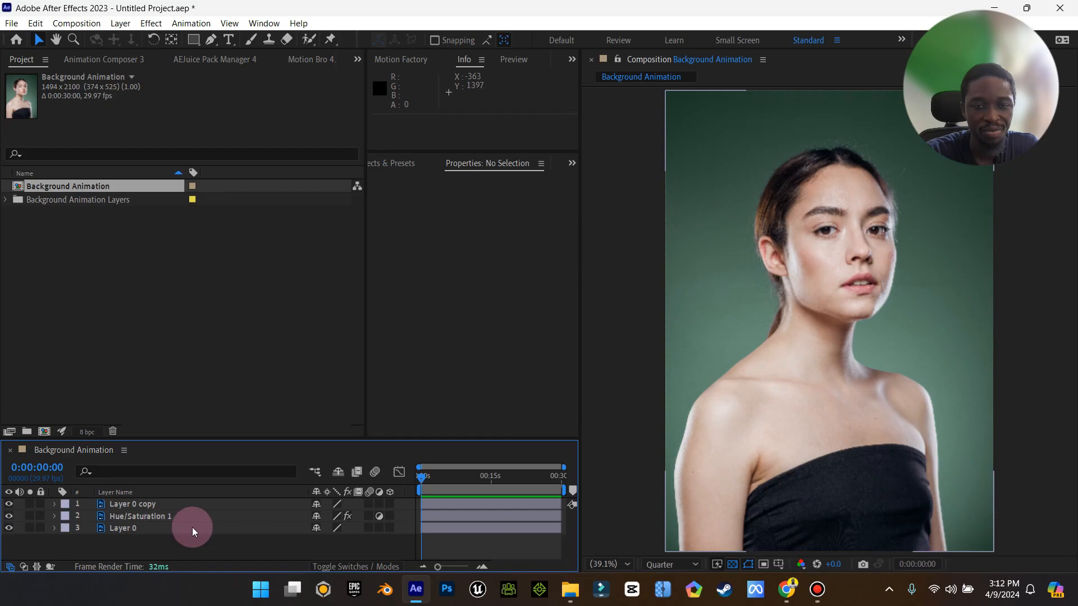
pyautogui.click(9, 504)
pyautogui.click(9, 504)
pyautogui.click(9, 528)
pyautogui.click(9, 528)
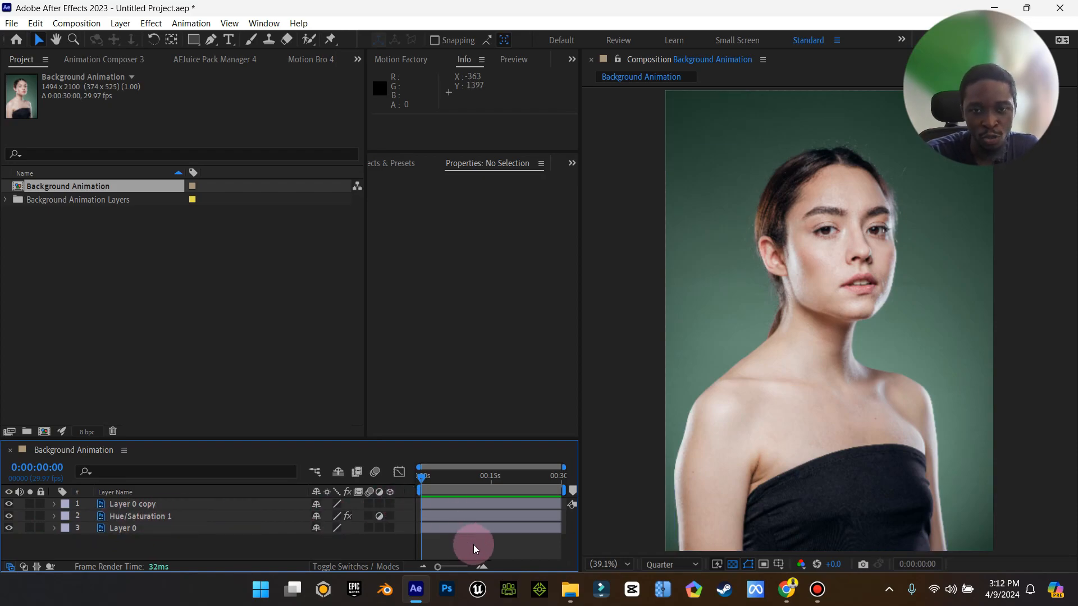
# Set the composition's duration to 5 seconds in Composition Settings.
pyautogui.click(90, 515)
pyautogui.click(147, 517)
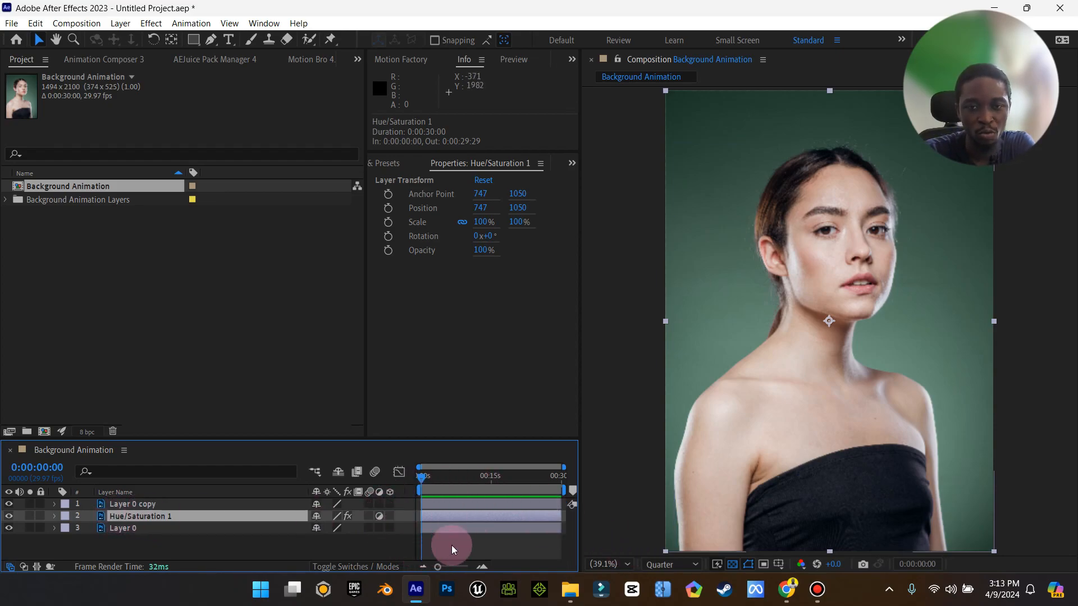
pyautogui.rightClick(231, 552)
pyautogui.click(318, 407)
pyautogui.moveTo(115, 374); pyautogui.dragTo(107, 377)
pyautogui.write('5:00')
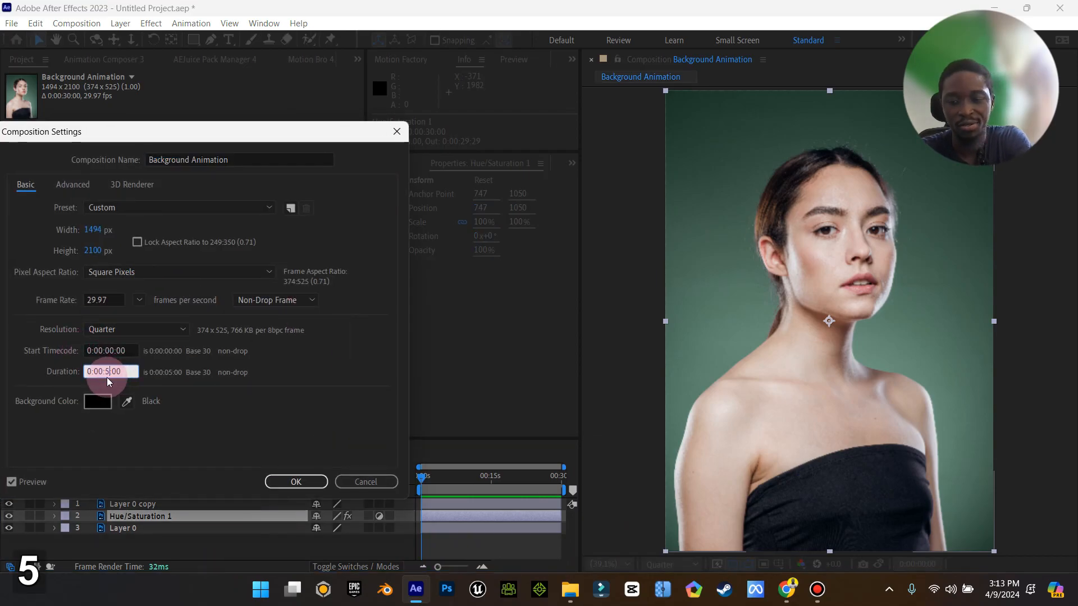
pyautogui.press('Return')
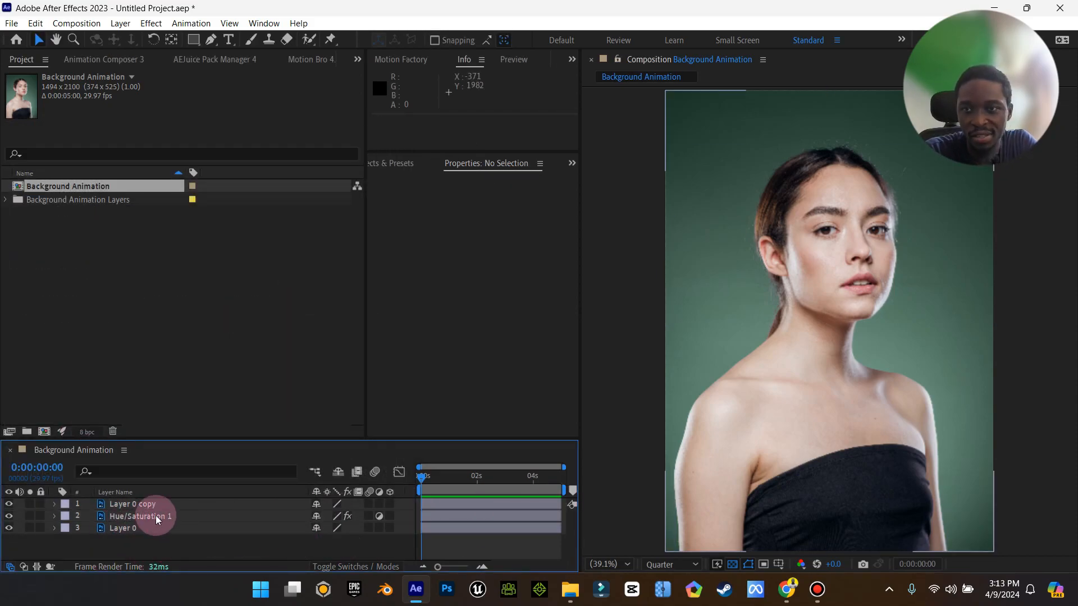
pyautogui.click(128, 512)
pyautogui.doubleClick(110, 518)
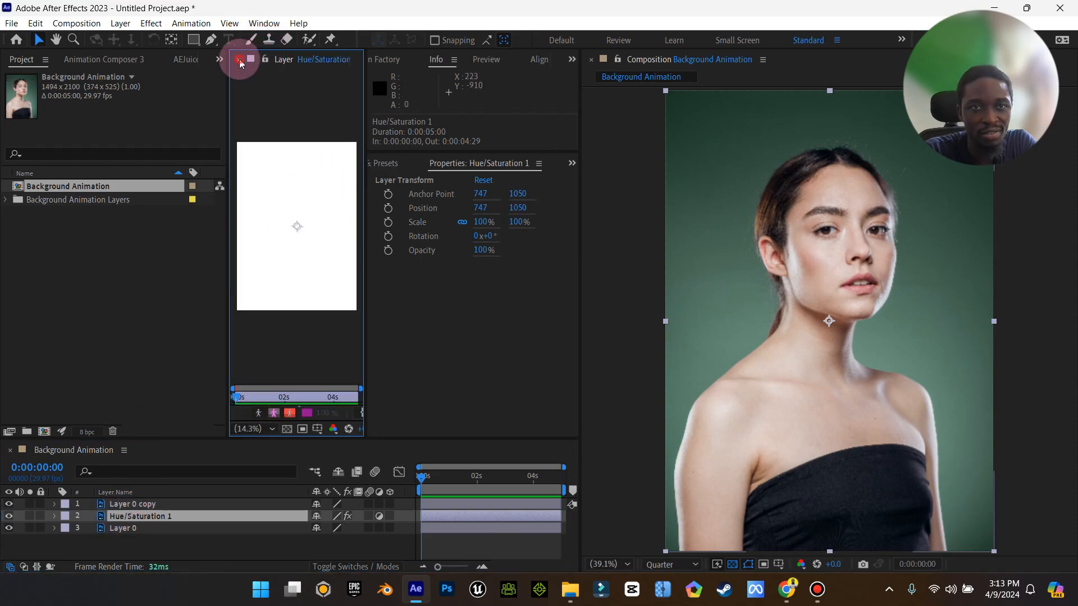
pyautogui.click(240, 61)
pyautogui.click(139, 516)
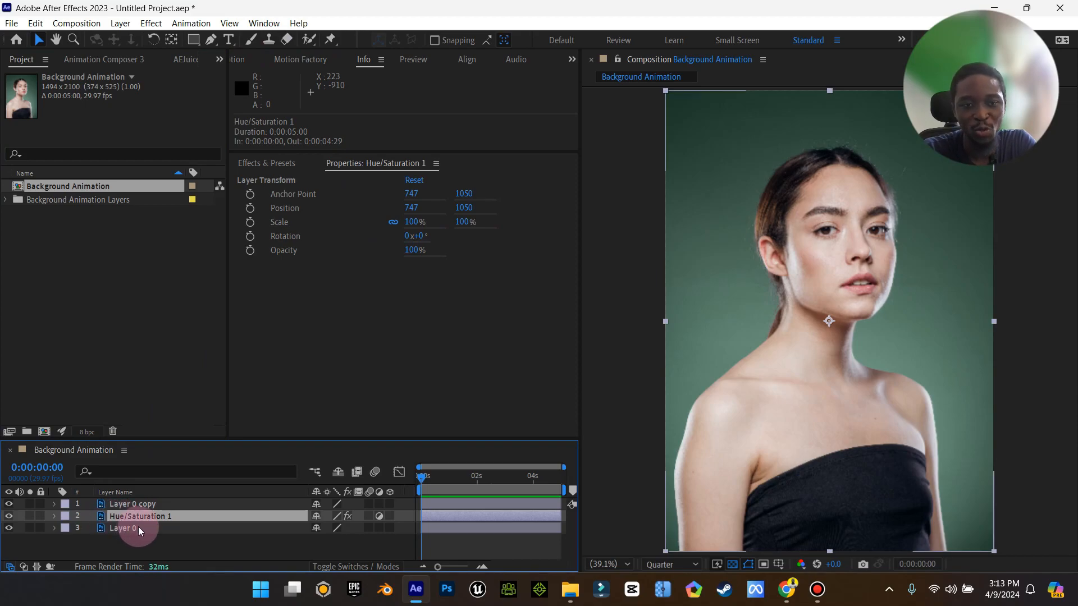
# Apply the Hue/Saturation effect to Layer 0.
pyautogui.click(128, 526)
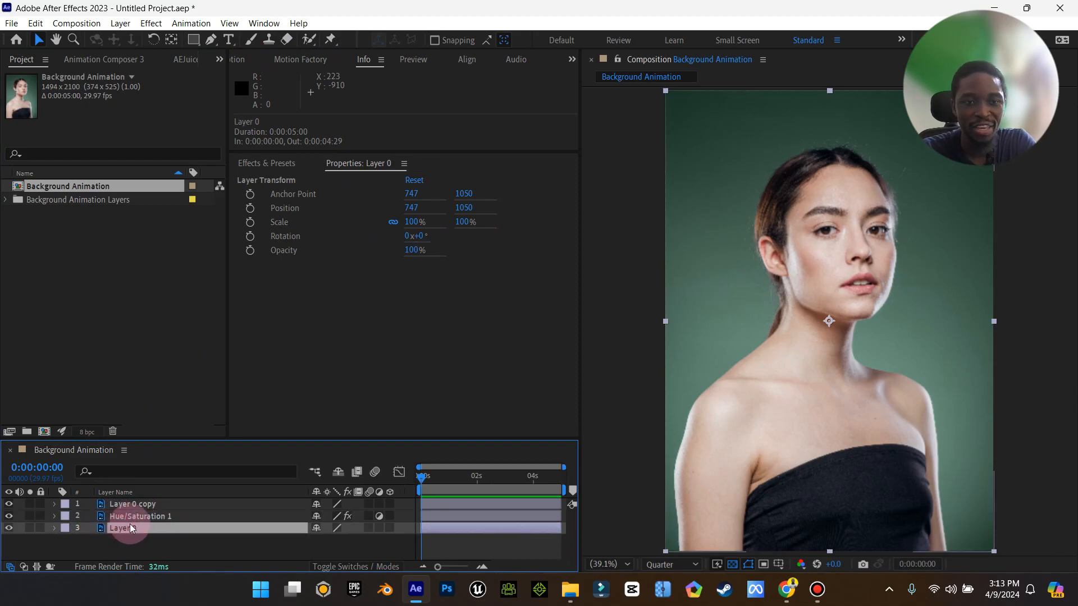
pyautogui.press('ctrl')
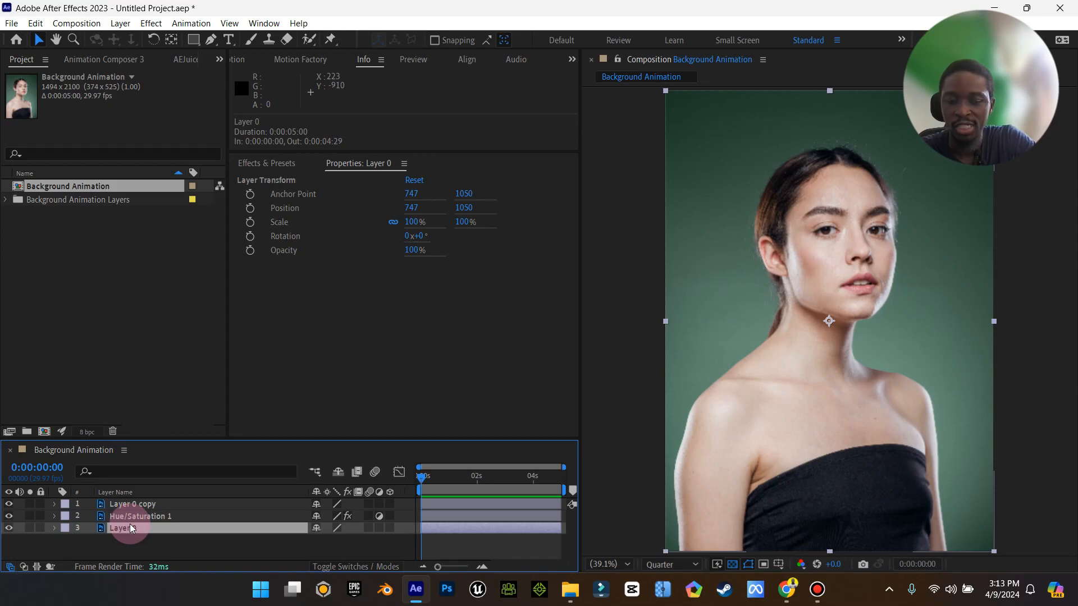
pyautogui.hotkey('ctrl', 'space')
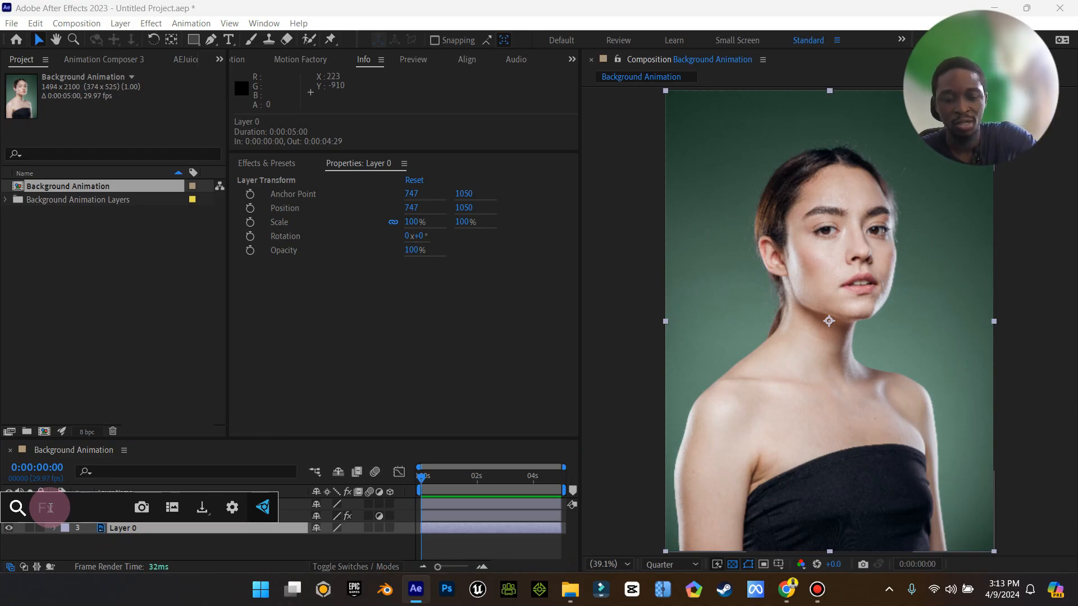
pyautogui.write('hue')
pyautogui.click(100, 441)
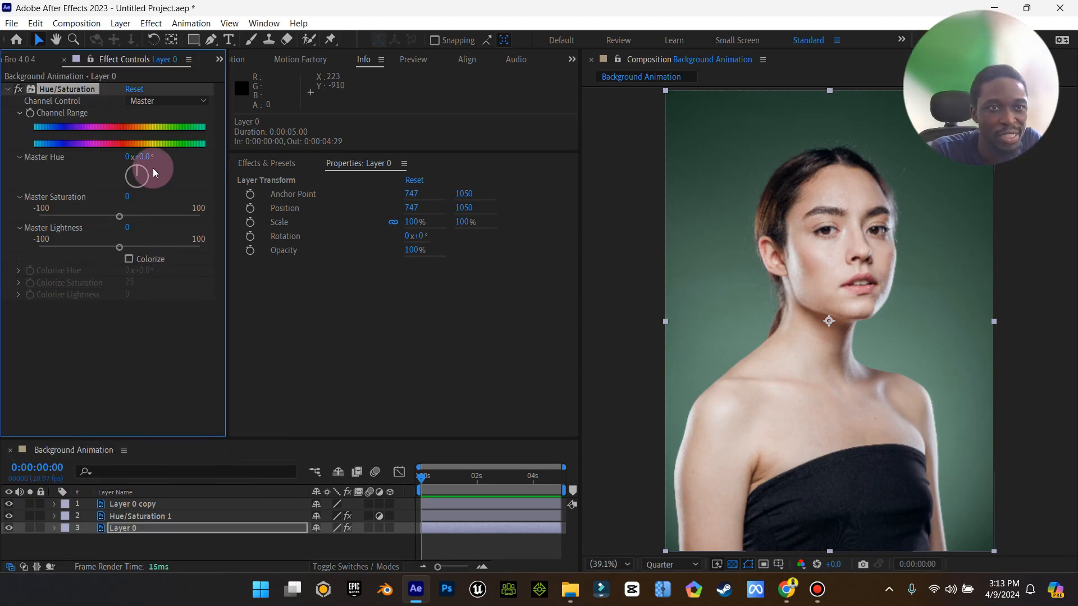
# Hide the Hue/Saturation 1 adjustment layer.
pyautogui.click(9, 516)
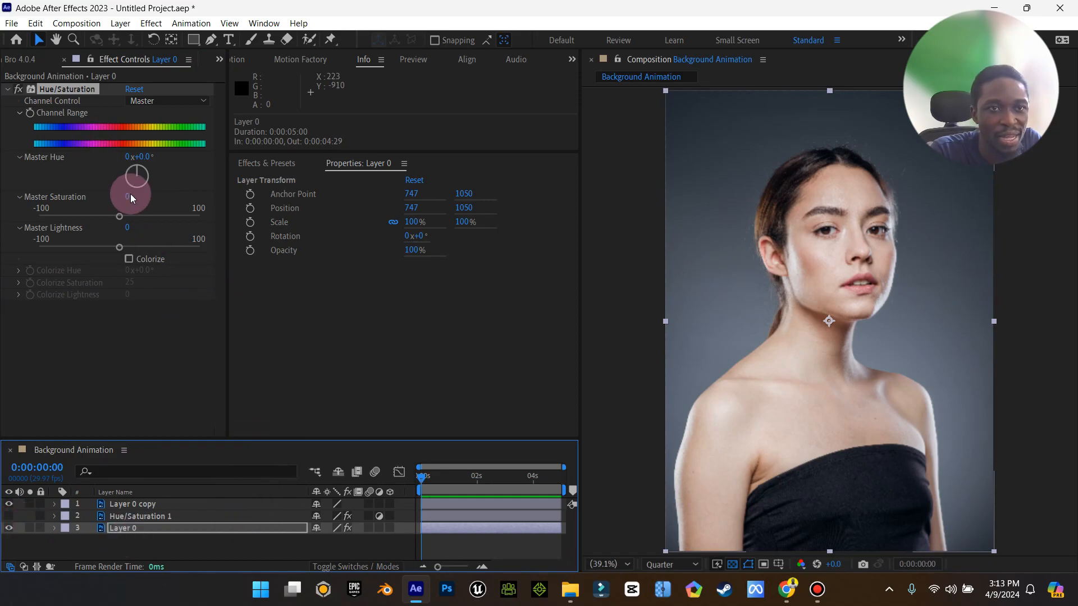
pyautogui.click(116, 130)
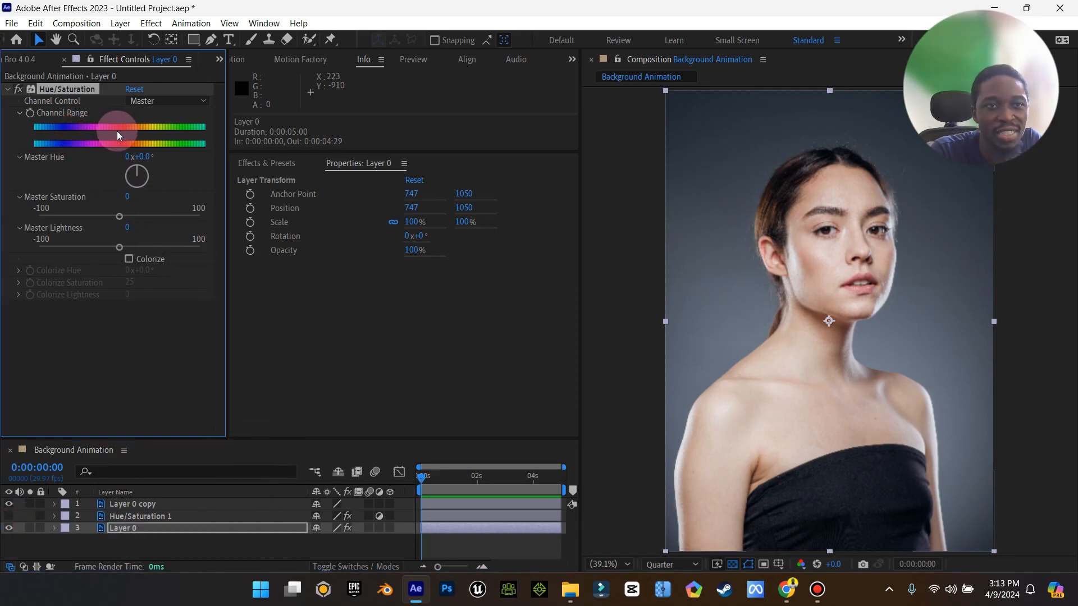
pyautogui.click(159, 108)
pyautogui.click(2, 139)
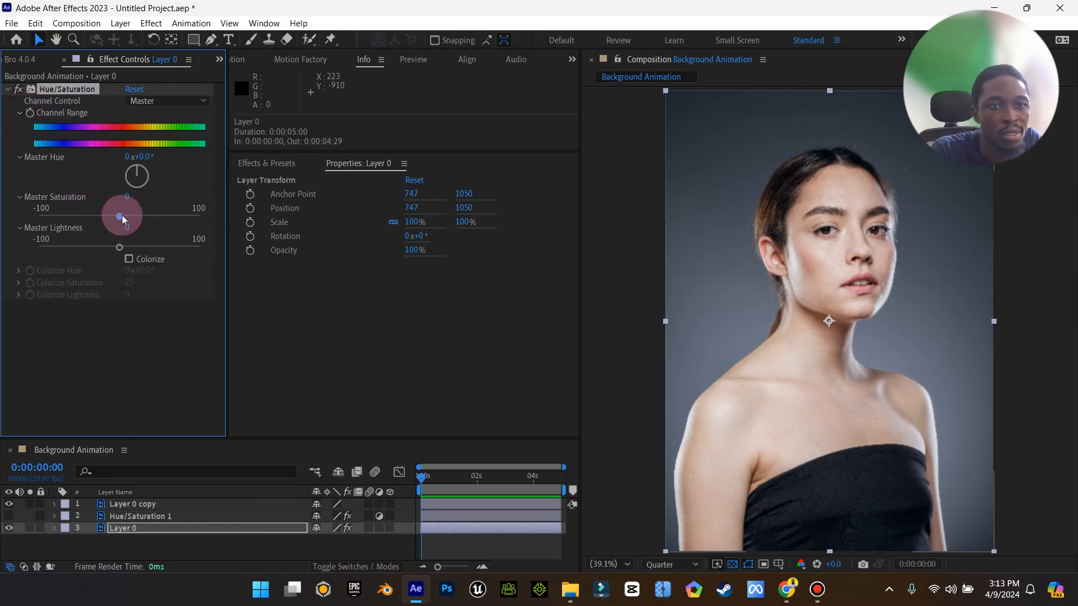
# Set the Master Hue of Layer 0's Hue/Saturation effect to -6°.
pyautogui.moveTo(137, 174)
pyautogui.mouseDown()
pyautogui.moveTo(147, 177)
pyautogui.moveTo(136, 193)
pyautogui.moveTo(124, 177)
pyautogui.moveTo(149, 184)
pyautogui.moveTo(160, 166)
pyautogui.moveTo(138, 158)
pyautogui.moveTo(150, 183)
pyautogui.moveTo(133, 184)
pyautogui.moveTo(127, 173)
pyautogui.moveTo(137, 168)
pyautogui.mouseUp()
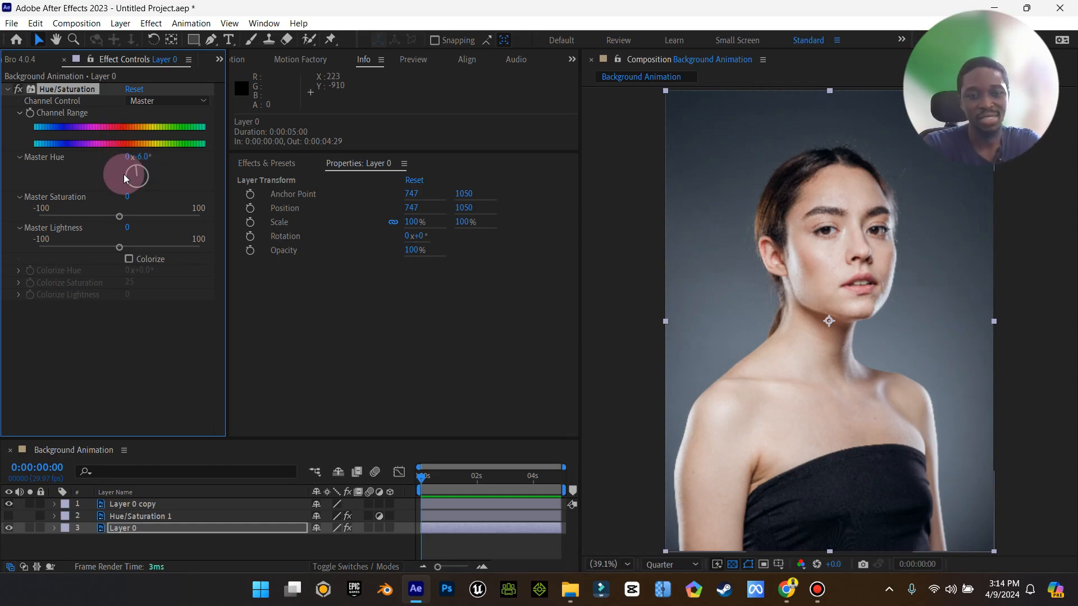
pyautogui.moveTo(437, 568); pyautogui.dragTo(454, 568)
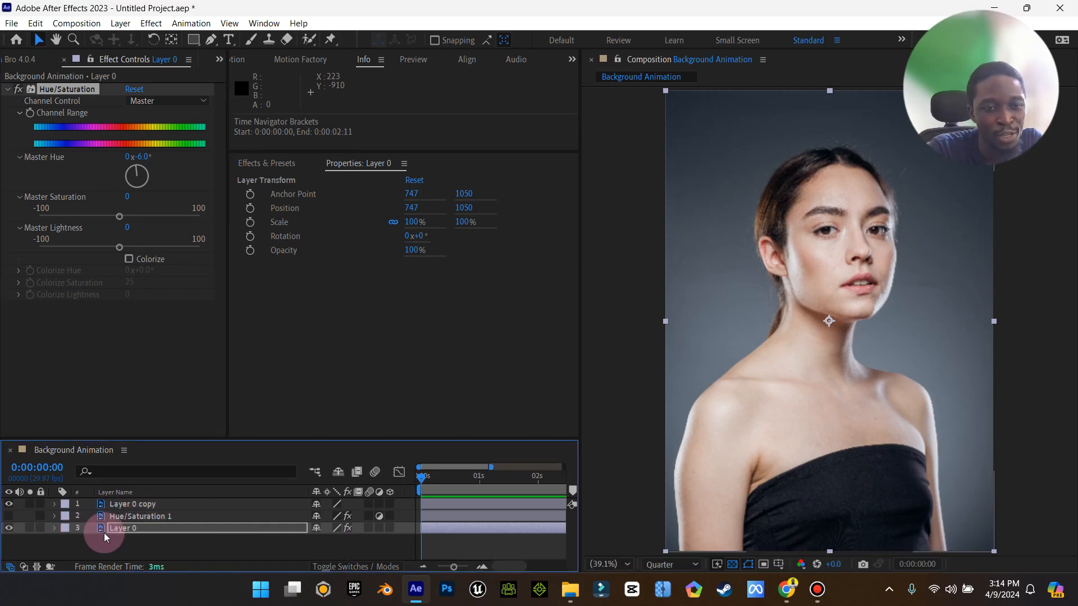
pyautogui.click(21, 113)
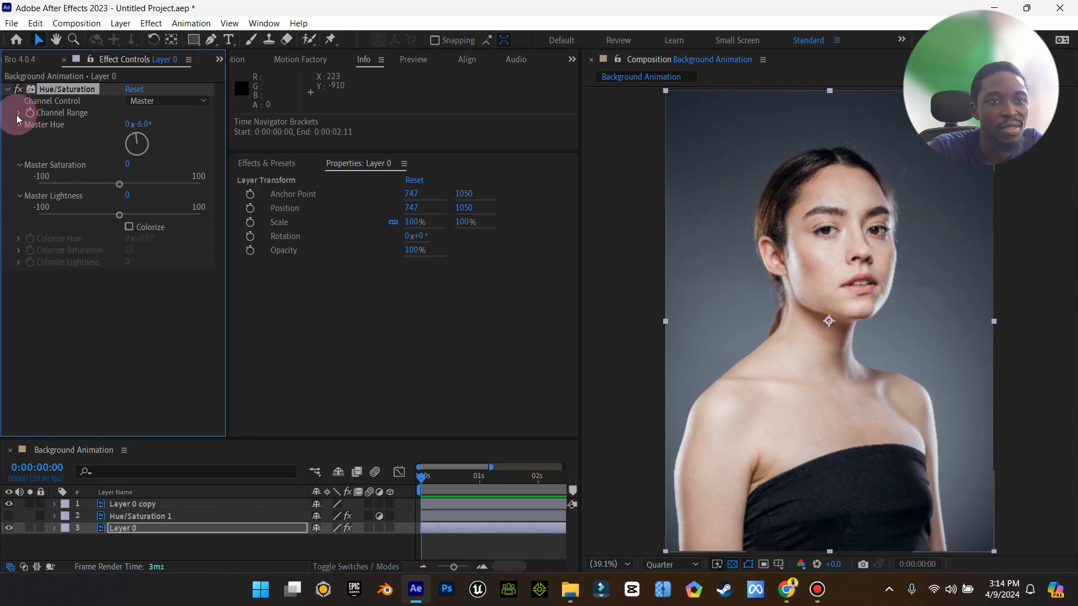
pyautogui.click(19, 114)
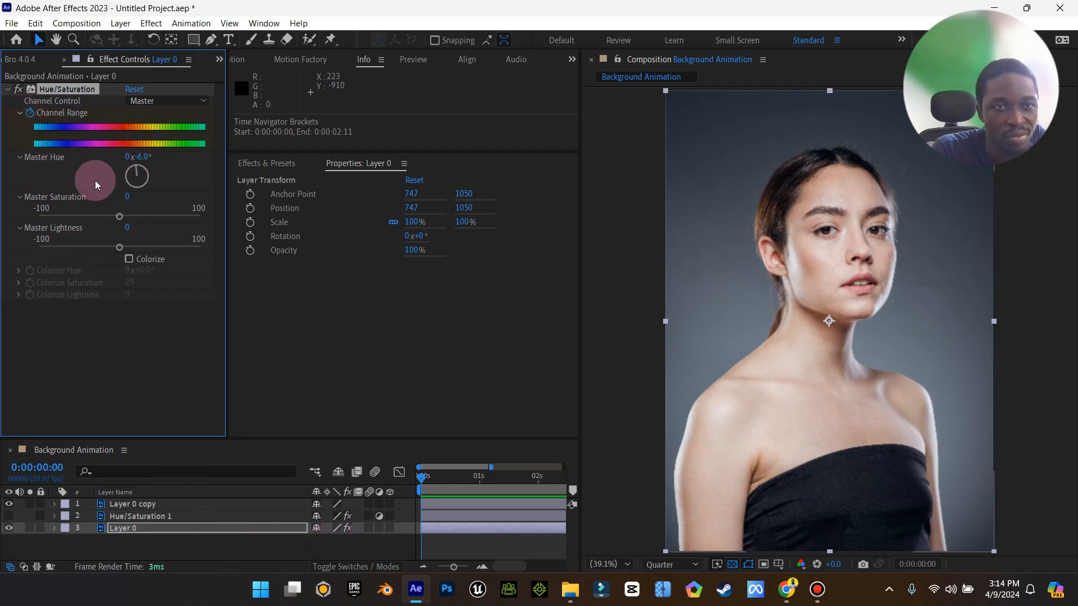
# Try keyframing Layer 0's Hue/Saturation Channel Range and setting its Master Hue to 236° at 3 seconds.
pyautogui.click(54, 527)
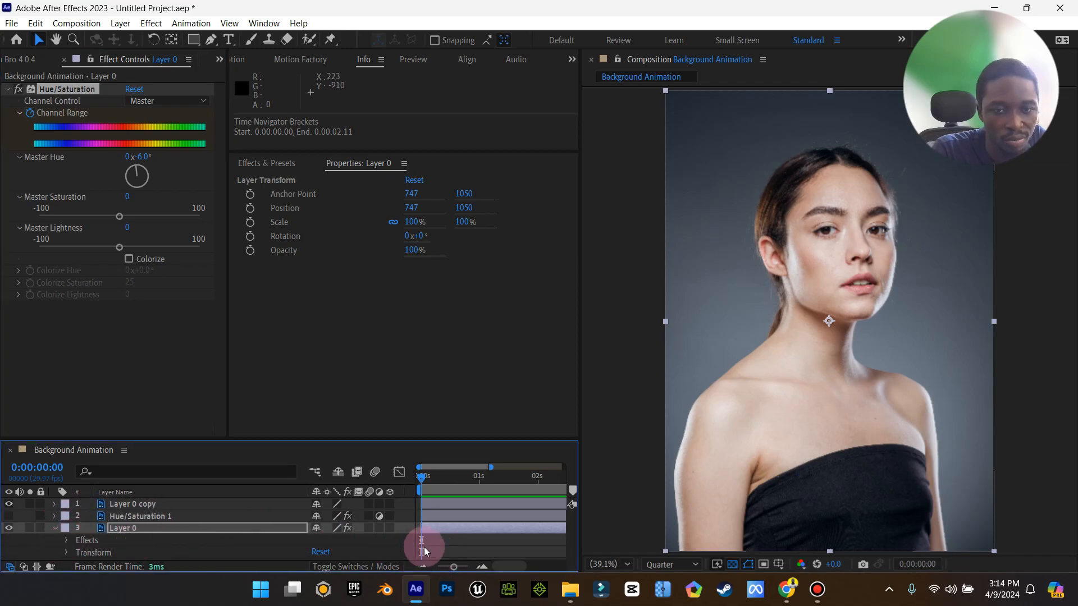
pyautogui.click(61, 541)
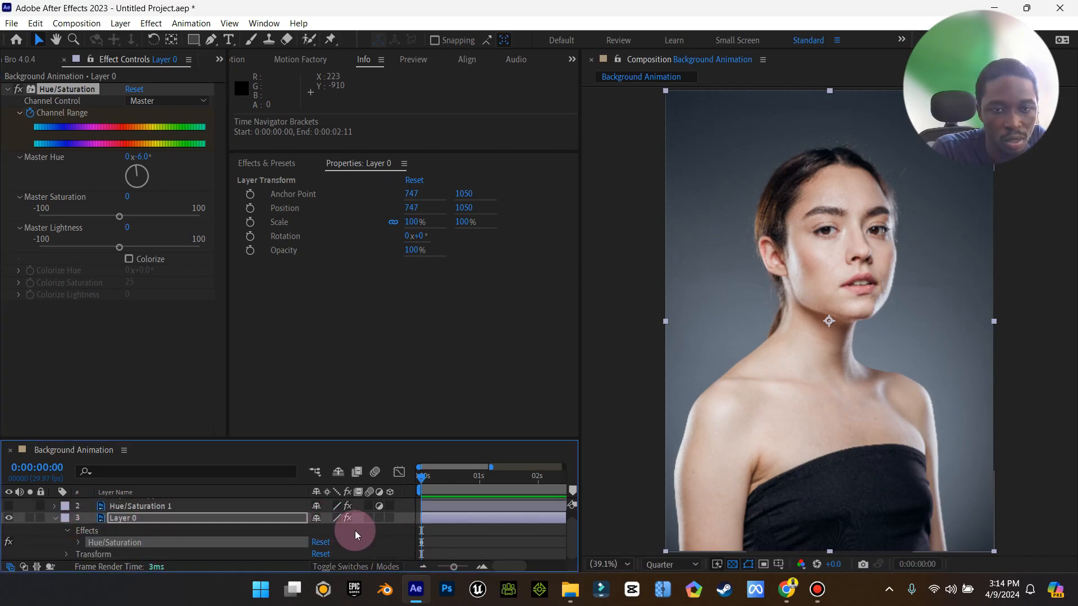
pyautogui.click(77, 543)
pyautogui.scroll(-7, 163, 547)
pyautogui.scroll(4, 247, 534)
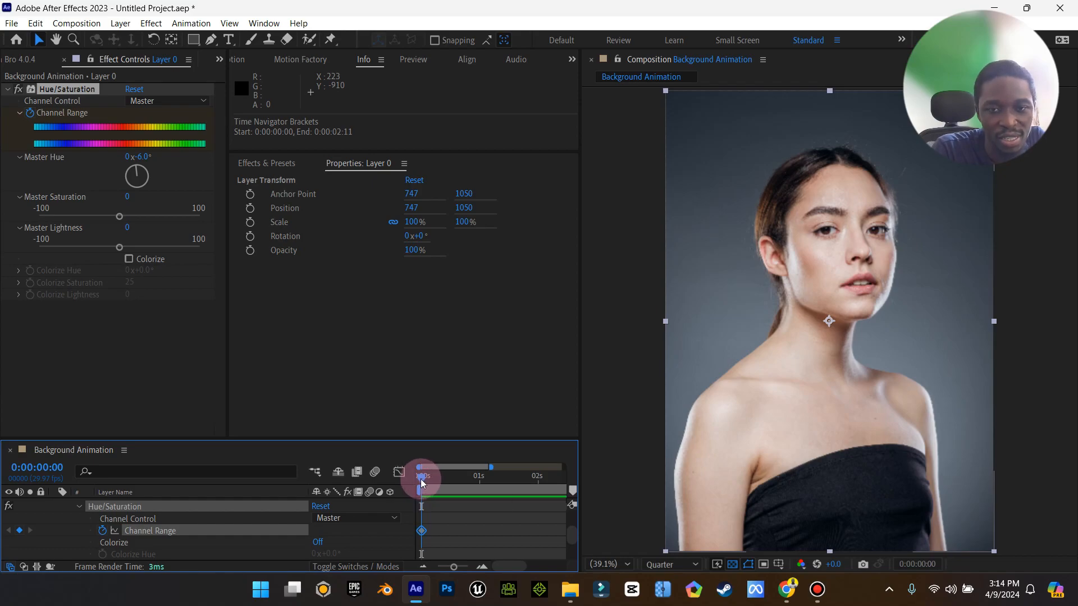
pyautogui.moveTo(421, 481); pyautogui.dragTo(531, 480)
pyautogui.moveTo(453, 566); pyautogui.dragTo(448, 566)
pyautogui.moveTo(493, 476); pyautogui.dragTo(542, 476)
pyautogui.click(19, 531)
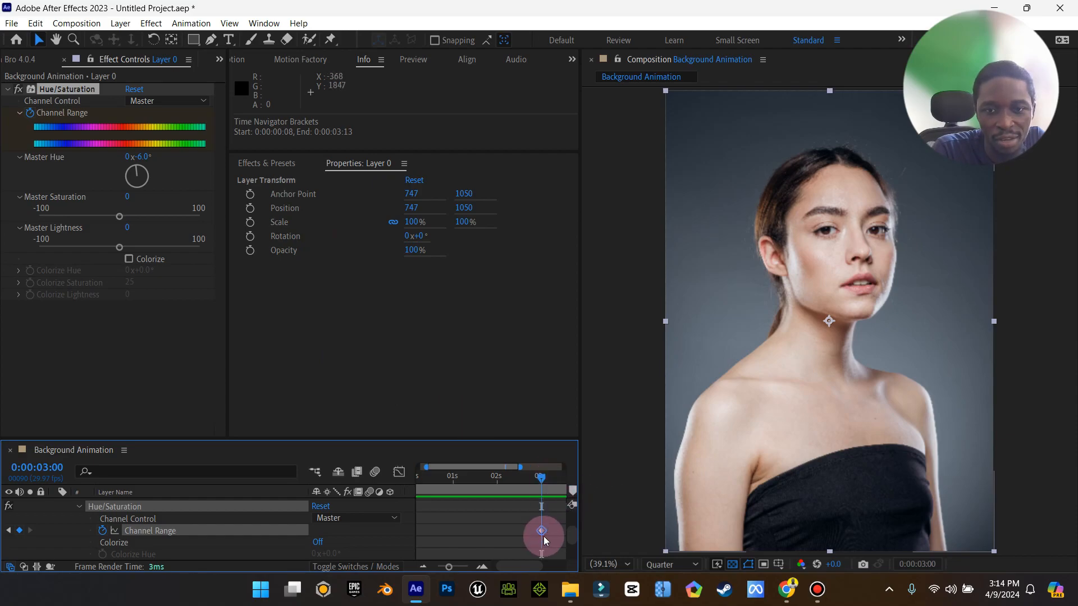
pyautogui.moveTo(140, 175)
pyautogui.mouseDown()
pyautogui.moveTo(153, 190)
pyautogui.moveTo(127, 183)
pyautogui.mouseUp()
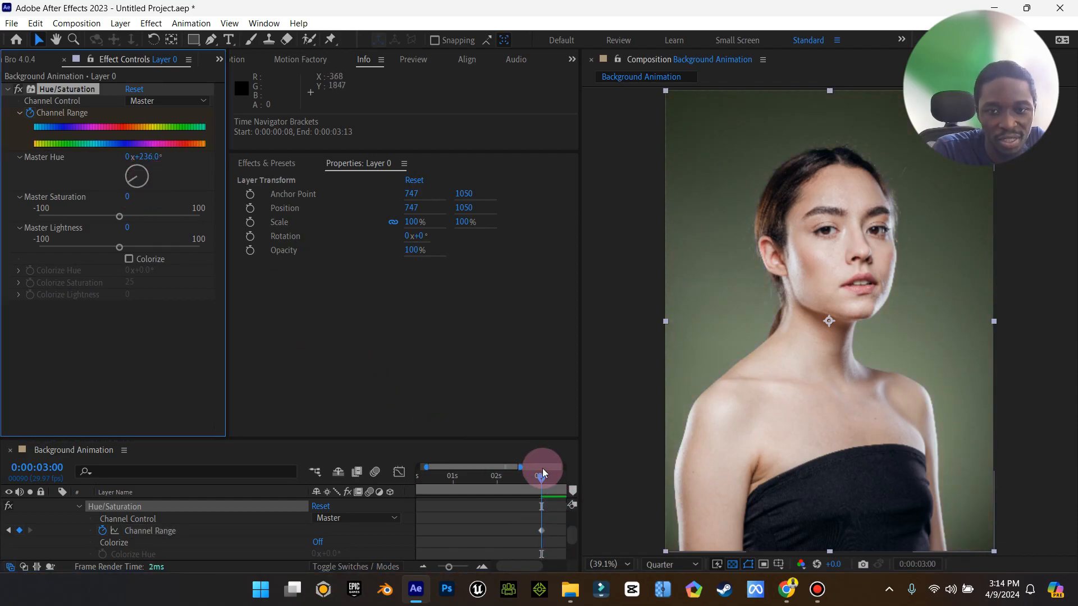
pyautogui.moveTo(537, 479); pyautogui.dragTo(553, 506)
pyautogui.click(102, 538)
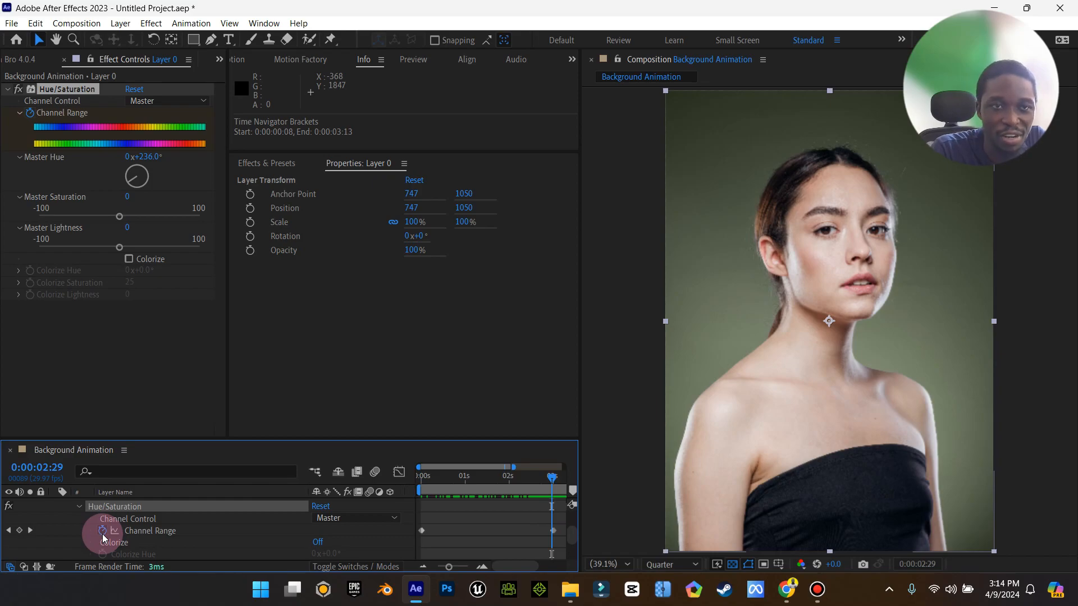
# Undo the last three changes and delete the Hue/Saturation effect from Layer 0.
pyautogui.hotkey('ctrl', 'z')
pyautogui.hotkey('ctrl', 'z')
pyautogui.hotkey('ctrl', 'z')
pyautogui.scroll(2, 165, 528)
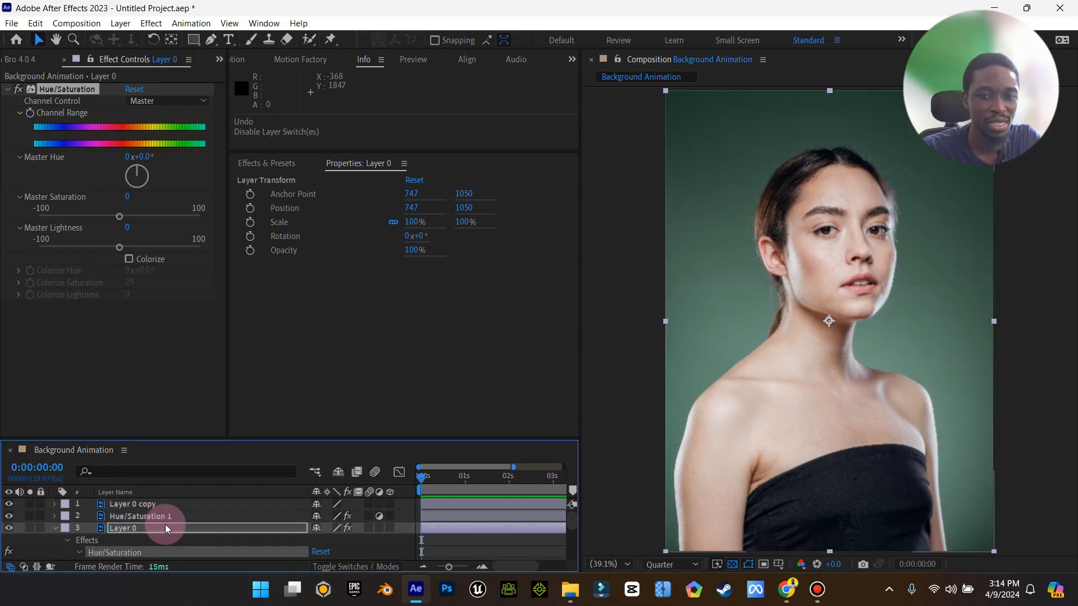
pyautogui.click(59, 527)
pyautogui.click(63, 85)
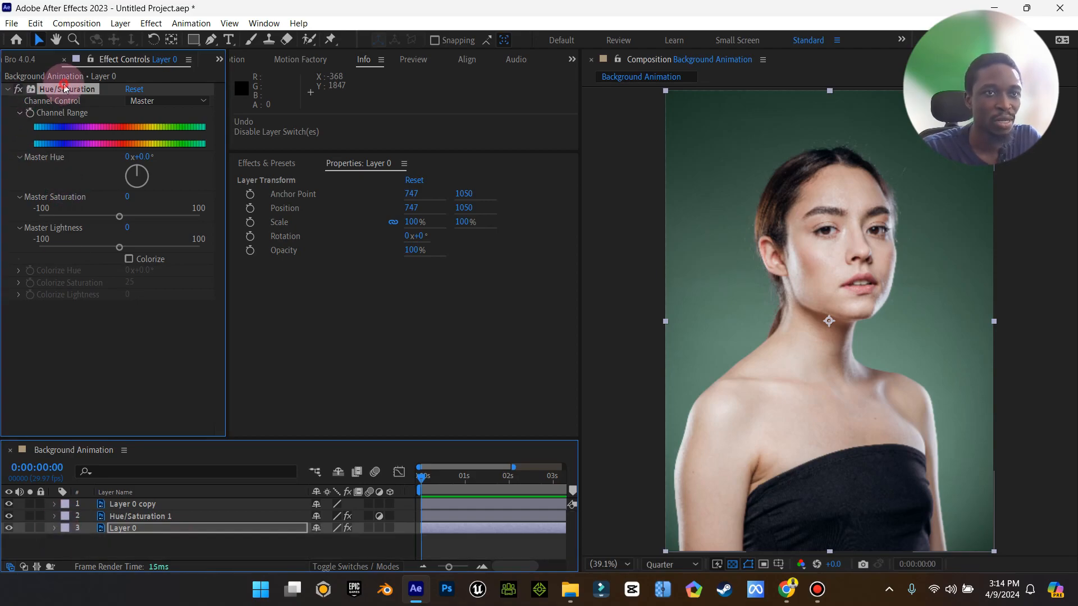
pyautogui.press('Delete')
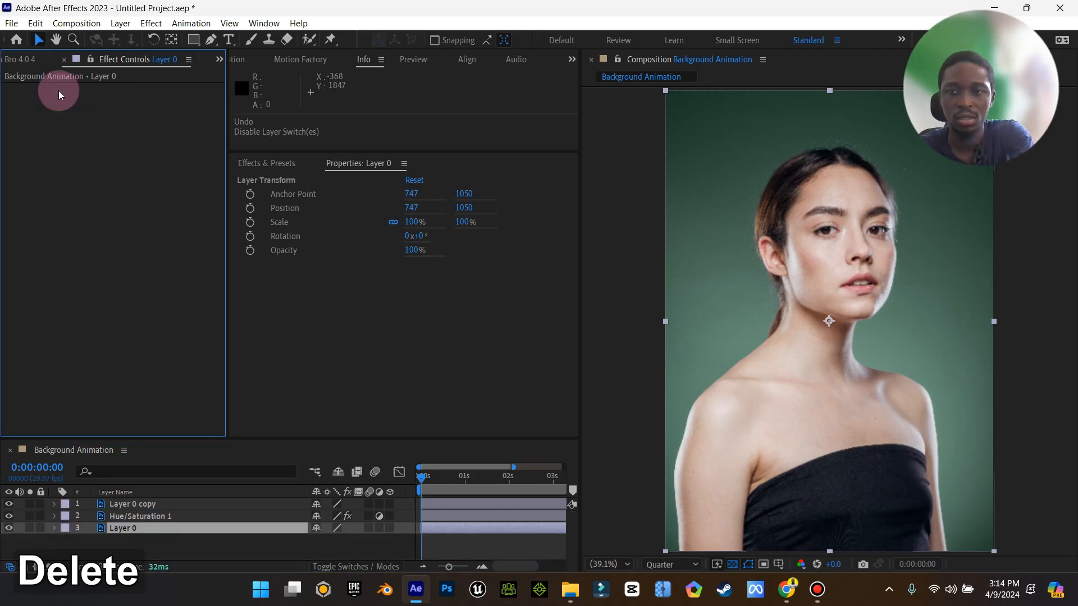
# Hide the Hue/Saturation 1 adjustment layer.
pyautogui.click(9, 516)
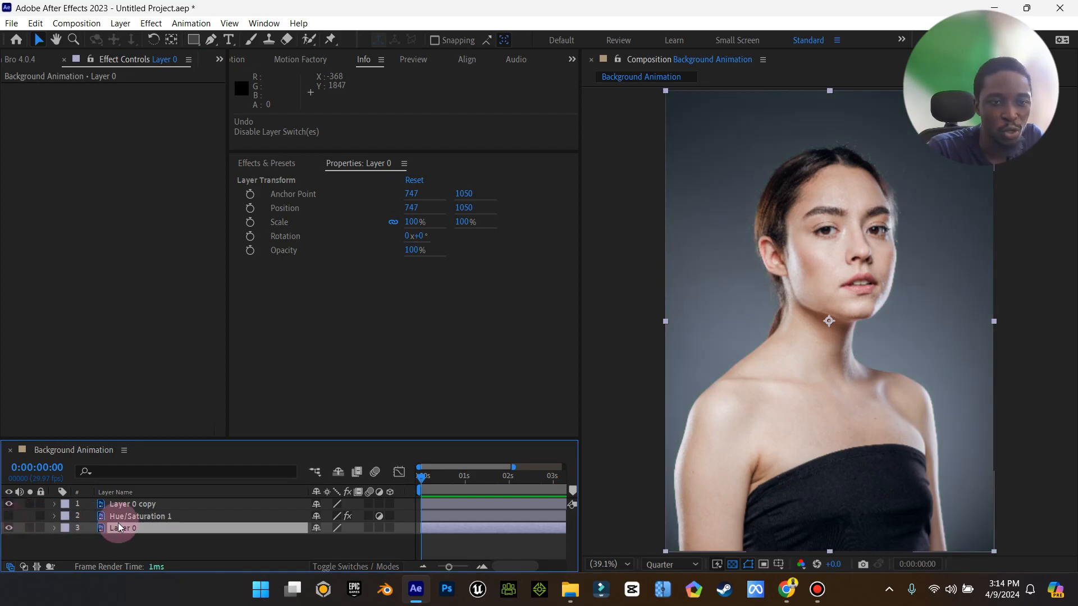
pyautogui.click(145, 518)
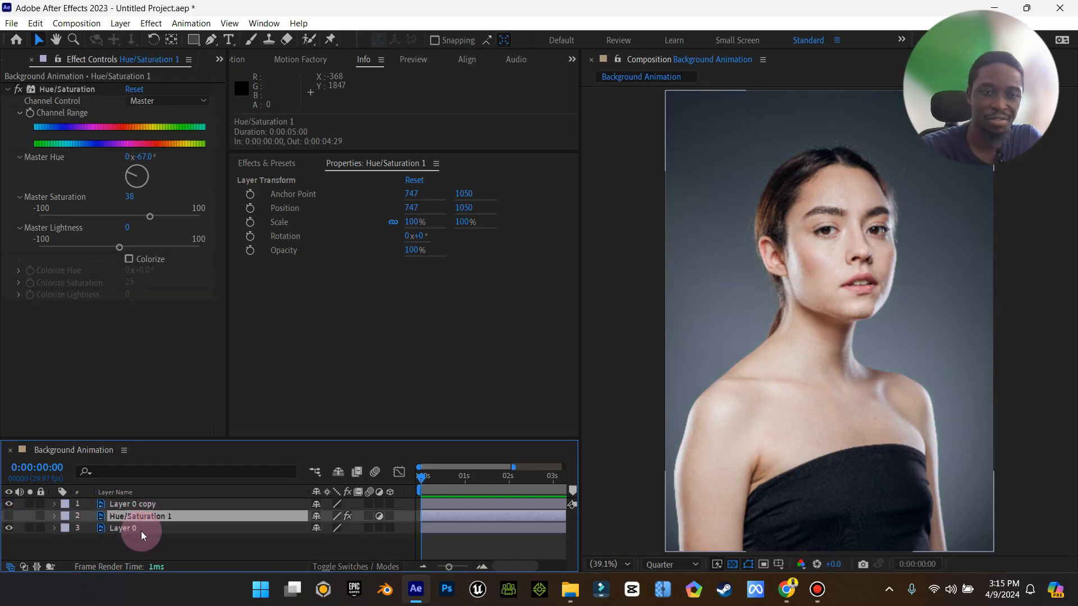
pyautogui.click(140, 531)
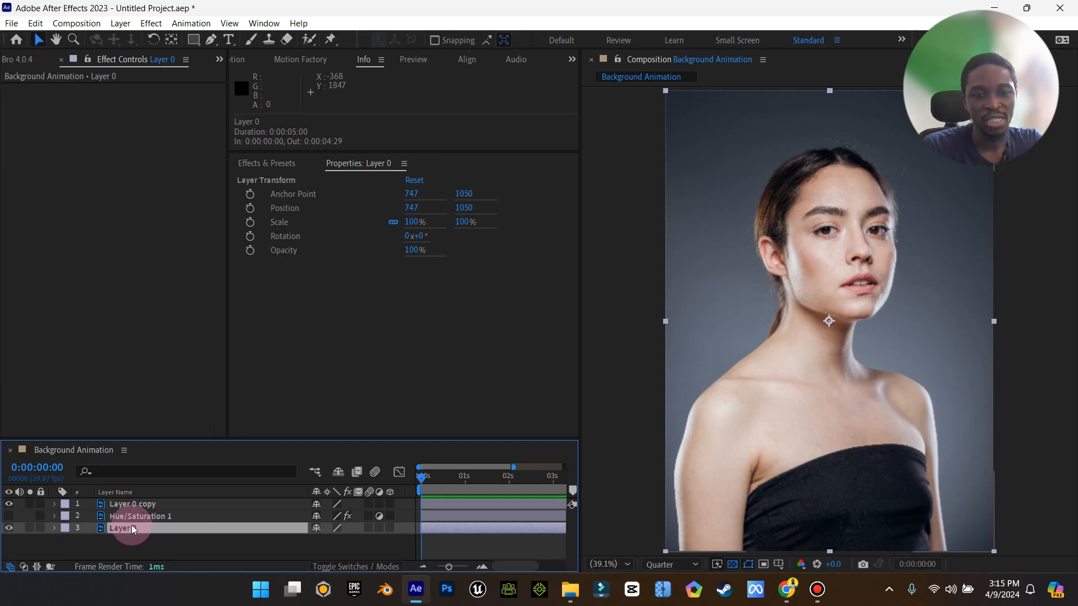
pyautogui.click(148, 505)
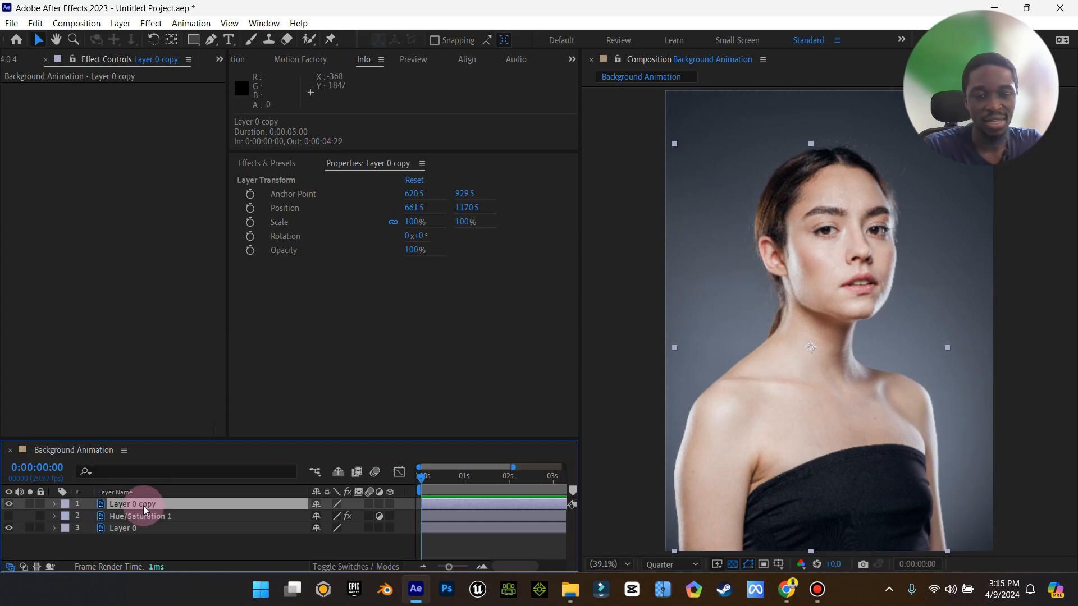
pyautogui.click(133, 532)
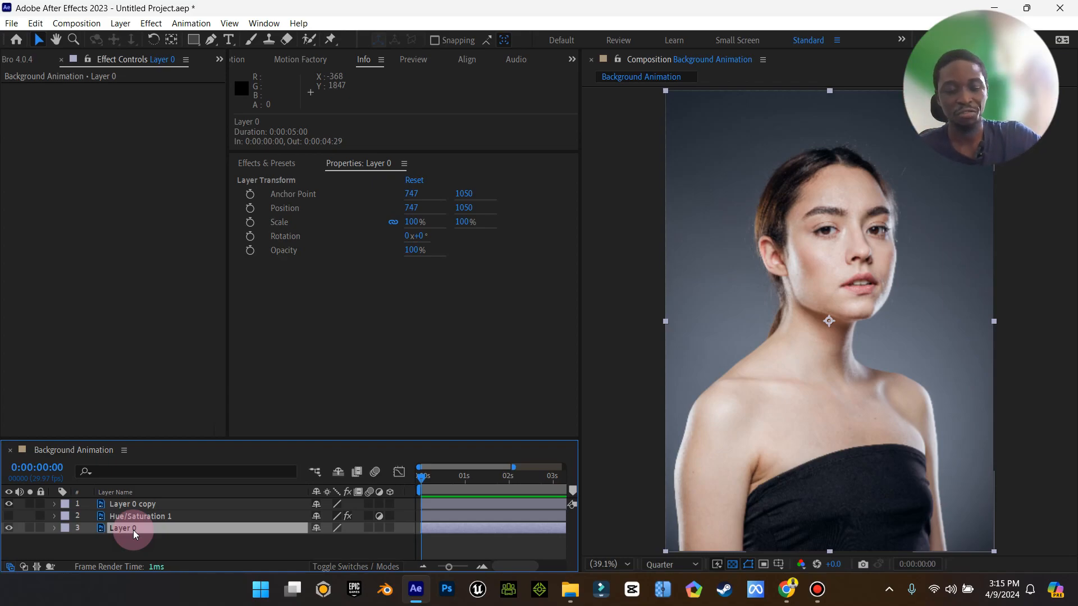
# Apply the Hue/Saturation effect to Layer 0.
pyautogui.hotkey('ctrl', 'space')
pyautogui.write('h')
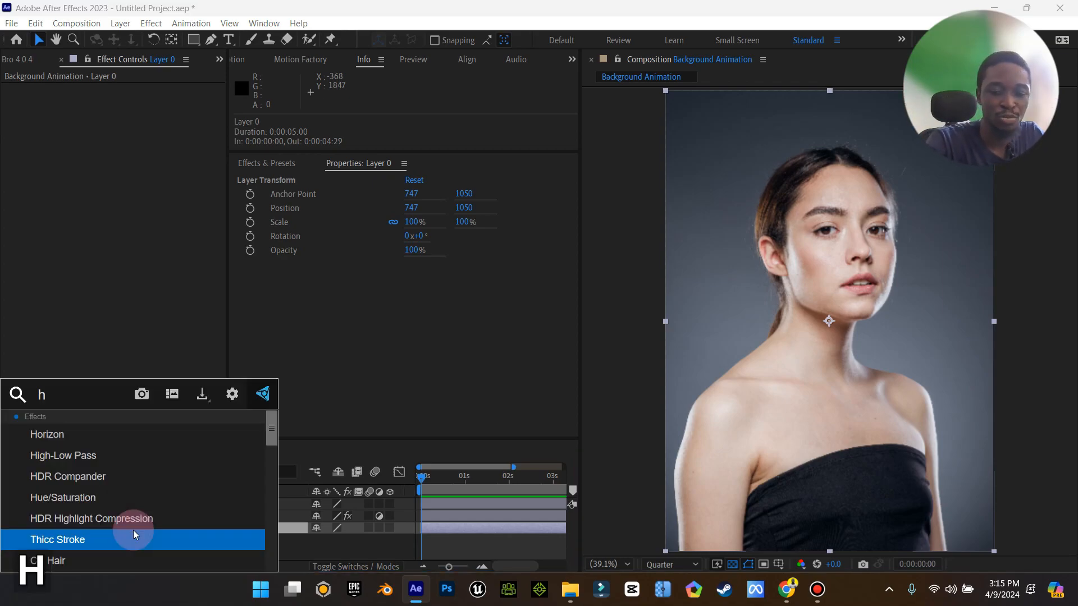
pyautogui.write('ue')
pyautogui.press('Return')
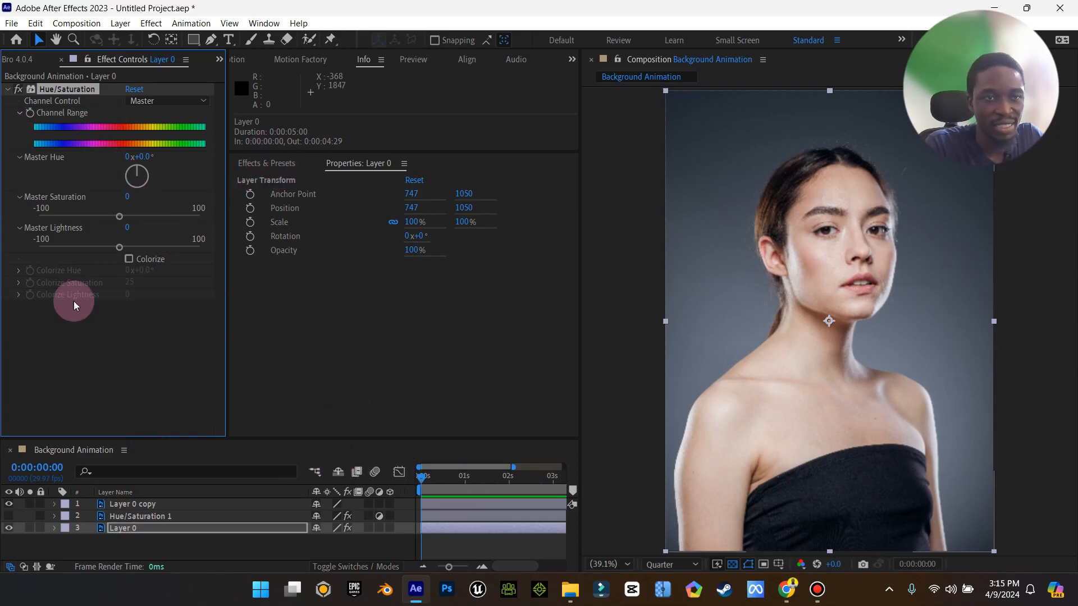
# Set Layer 0's Master Hue to 1° and add a Channel Range keyframe at the start of the timeline.
pyautogui.moveTo(137, 174)
pyautogui.mouseDown()
pyautogui.moveTo(143, 185)
pyautogui.moveTo(125, 168)
pyautogui.moveTo(131, 150)
pyautogui.moveTo(156, 170)
pyautogui.moveTo(126, 160)
pyautogui.moveTo(140, 163)
pyautogui.mouseUp()
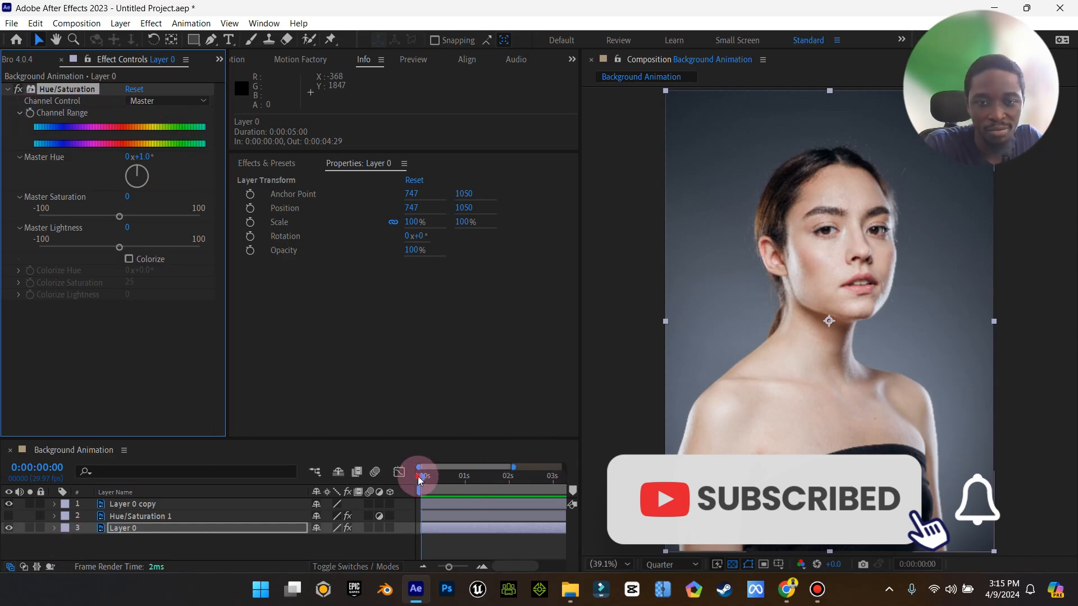
pyautogui.click(424, 477)
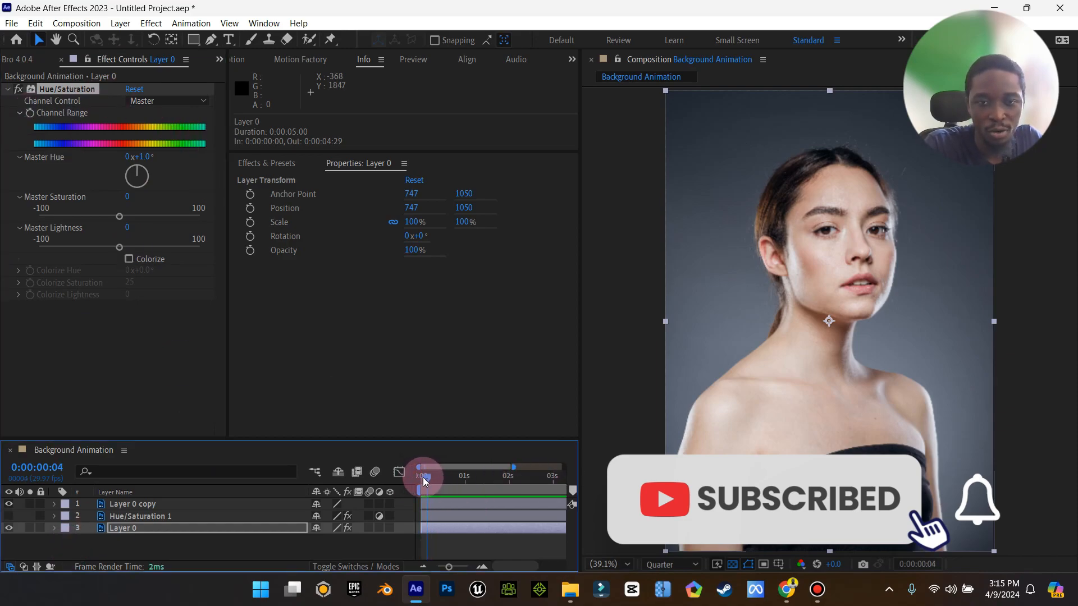
pyautogui.moveTo(423, 477); pyautogui.dragTo(419, 479)
pyautogui.moveTo(447, 567); pyautogui.dragTo(441, 571)
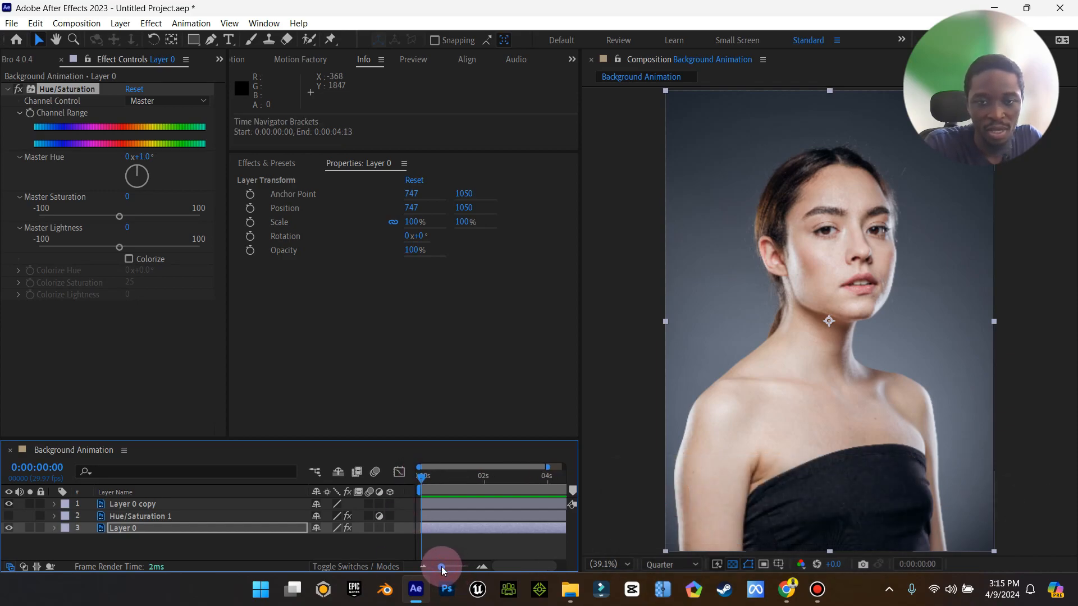
pyautogui.click(31, 113)
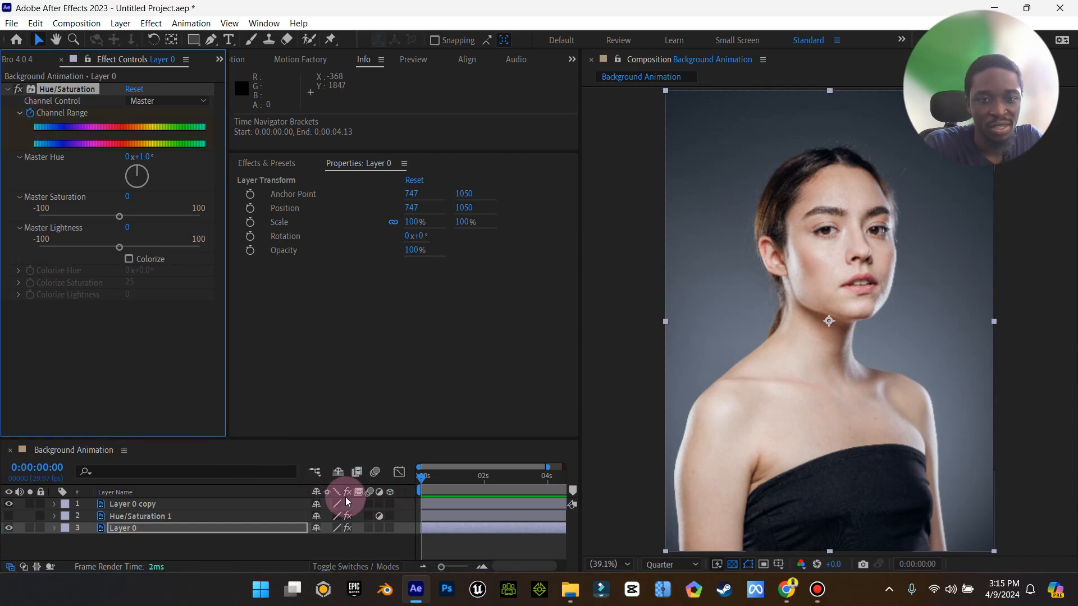
pyautogui.click(54, 527)
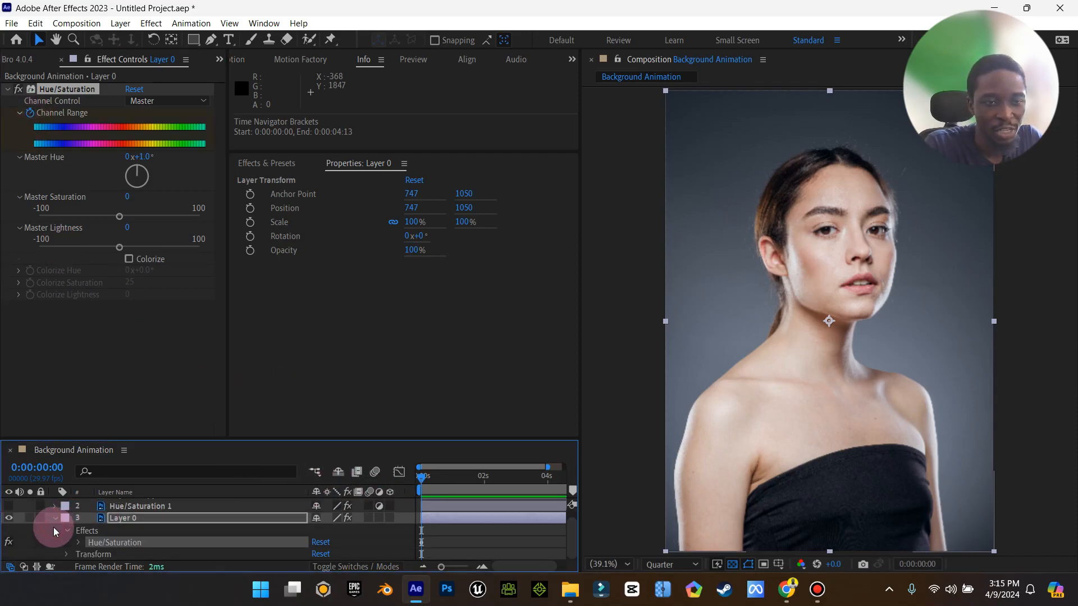
pyautogui.click(81, 542)
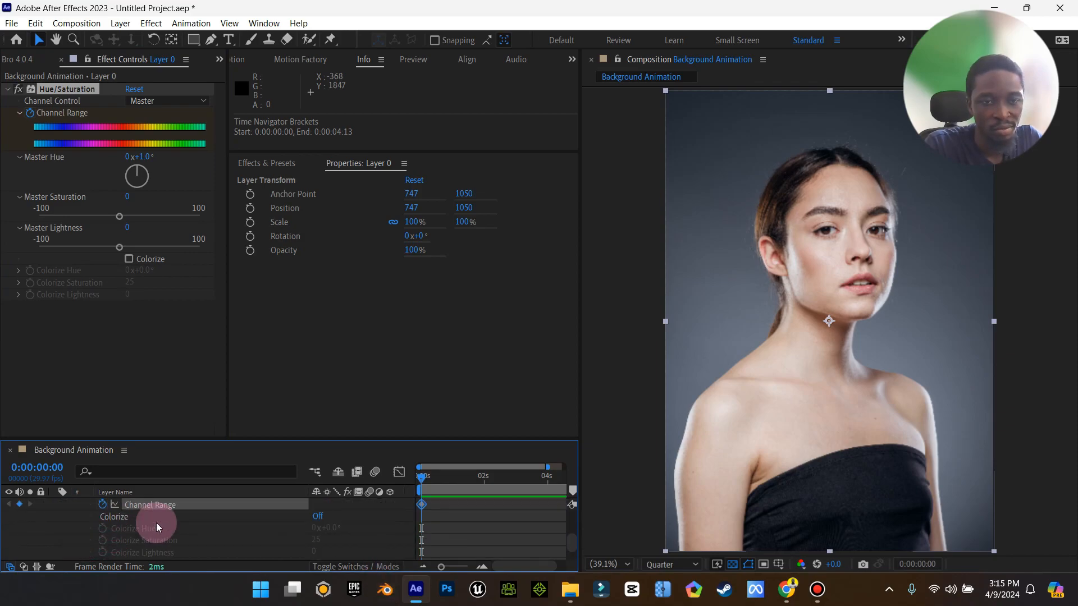
# Move to 3:29 and set Master Hue to 295° to create a second keyframe.
pyautogui.click(434, 531)
pyautogui.moveTo(422, 483); pyautogui.dragTo(545, 481)
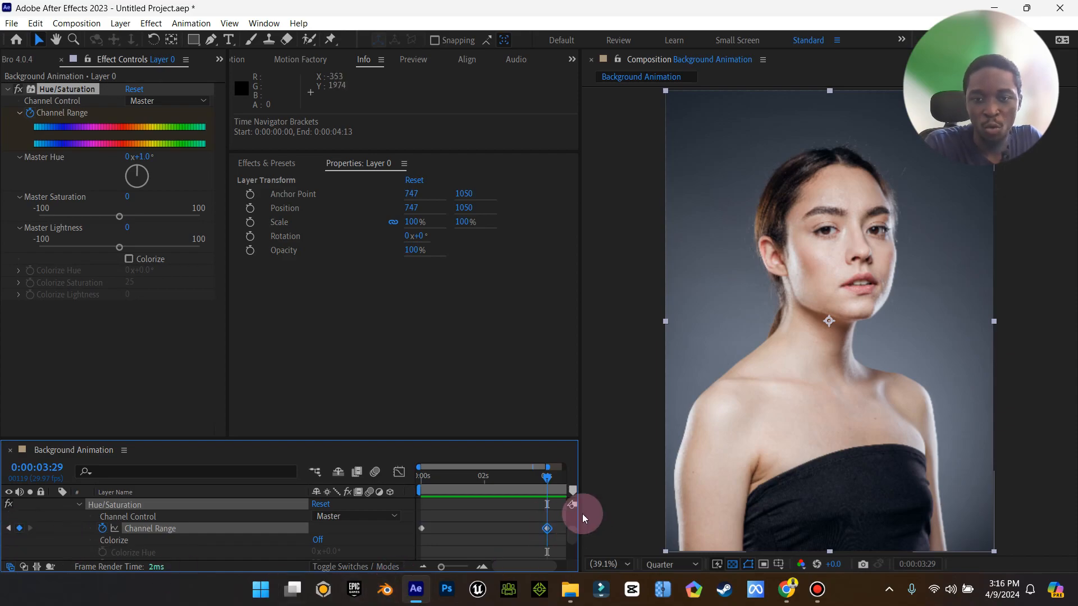
pyautogui.moveTo(140, 170); pyautogui.dragTo(131, 177)
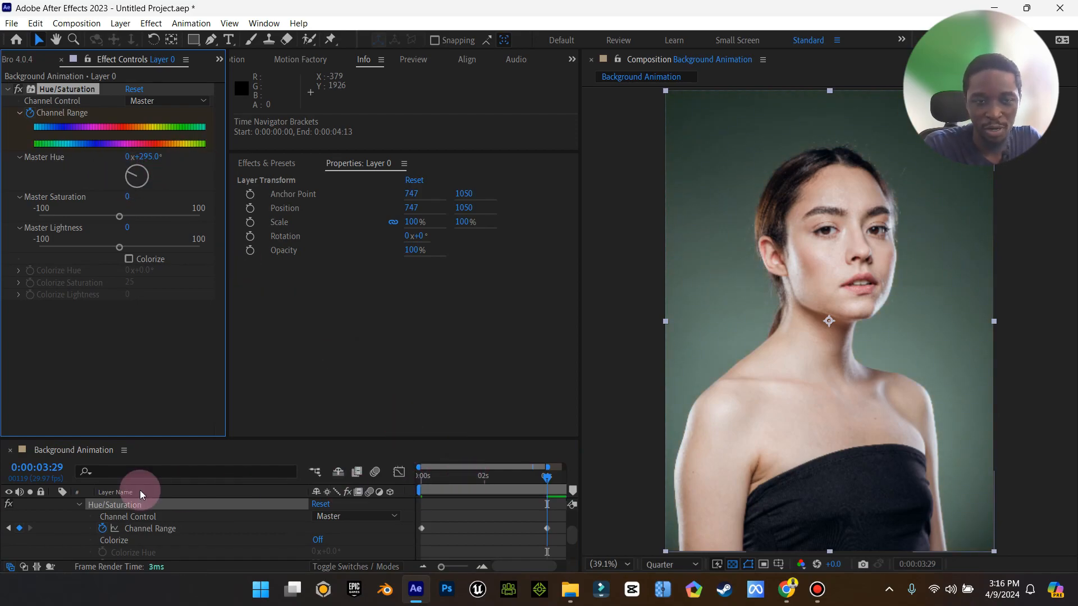
# Play back the background hue animation from the start.
pyautogui.scroll(2, 66, 522)
pyautogui.click(64, 528)
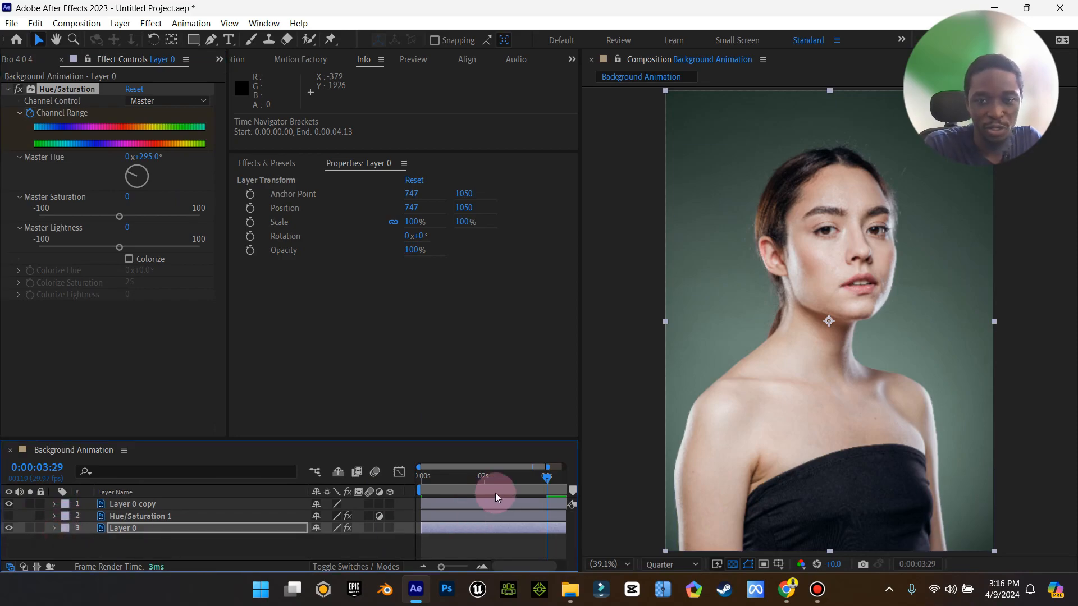
pyautogui.moveTo(550, 479); pyautogui.dragTo(445, 480)
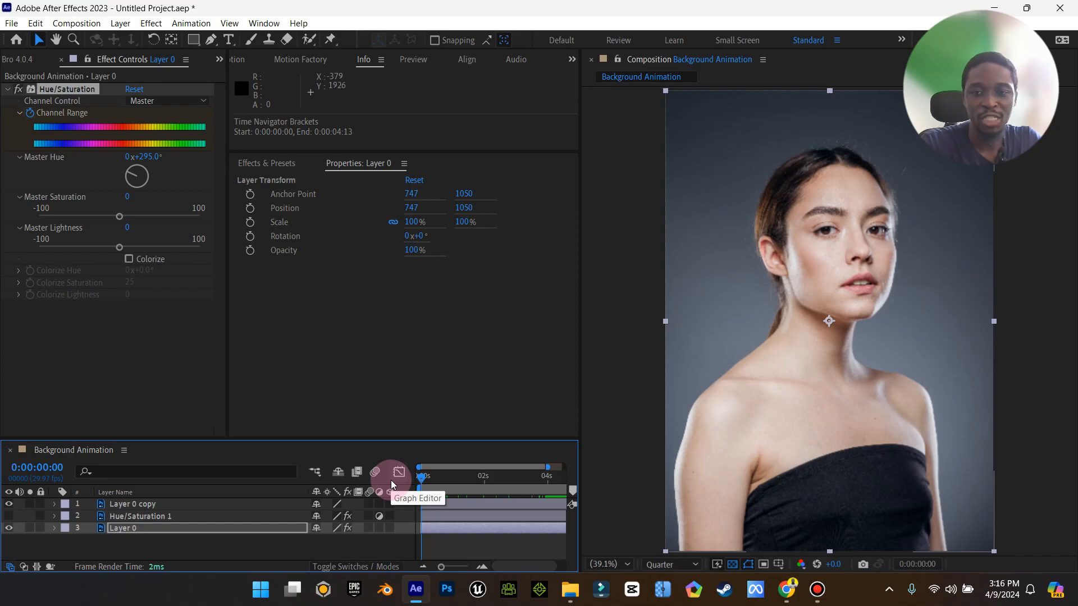
pyautogui.press('space')
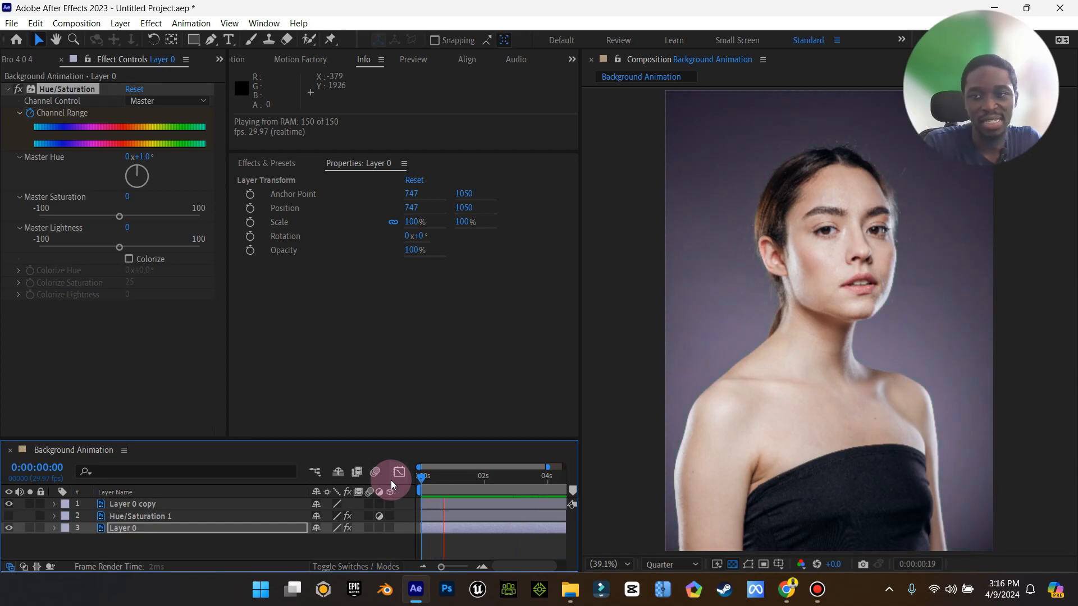
pyautogui.click(423, 571)
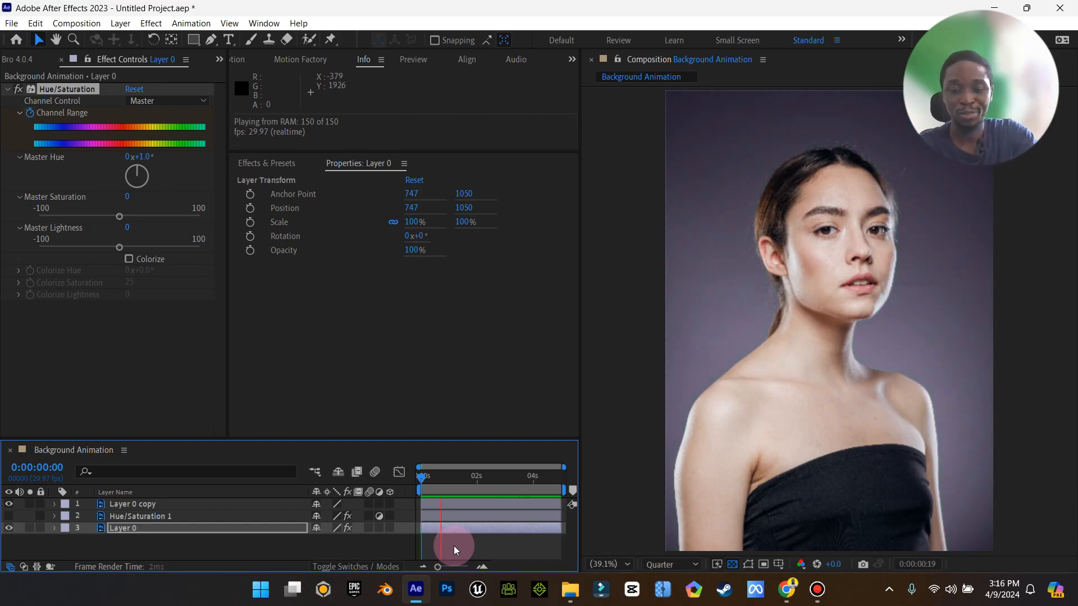
pyautogui.press('space')
# Add the composition to the render queue with output Background Animation.mp4 on the Desktop and render it.
pyautogui.click(12, 23)
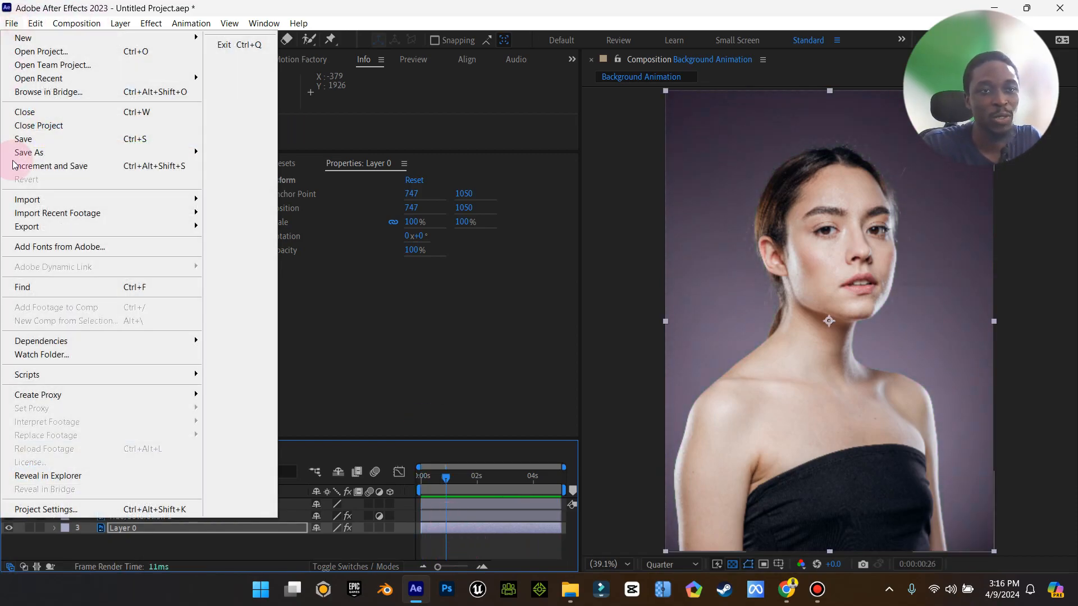
pyautogui.moveTo(125, 226)
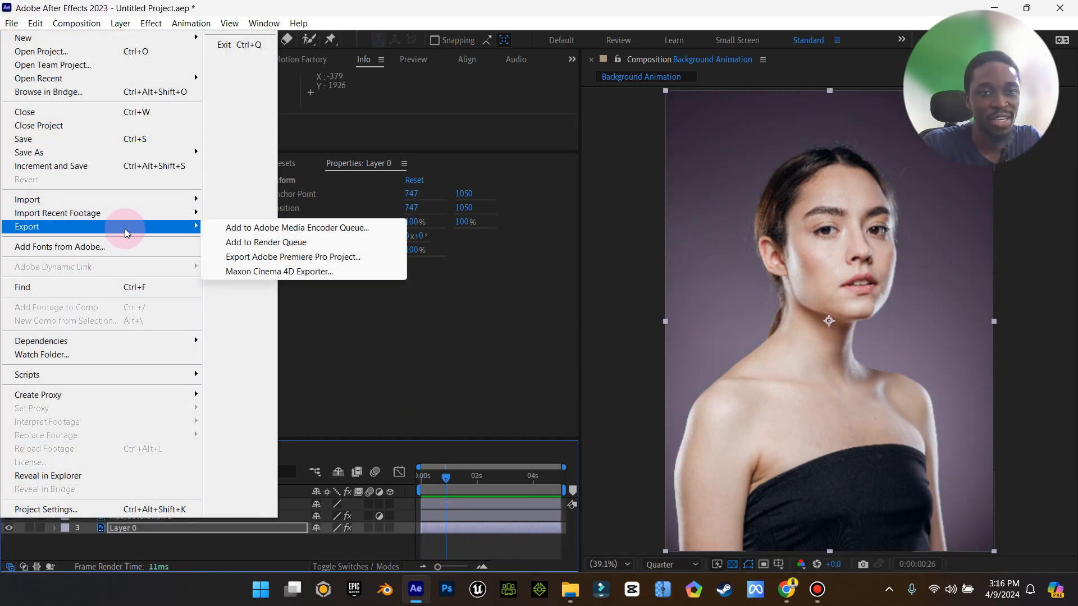
pyautogui.click(252, 244)
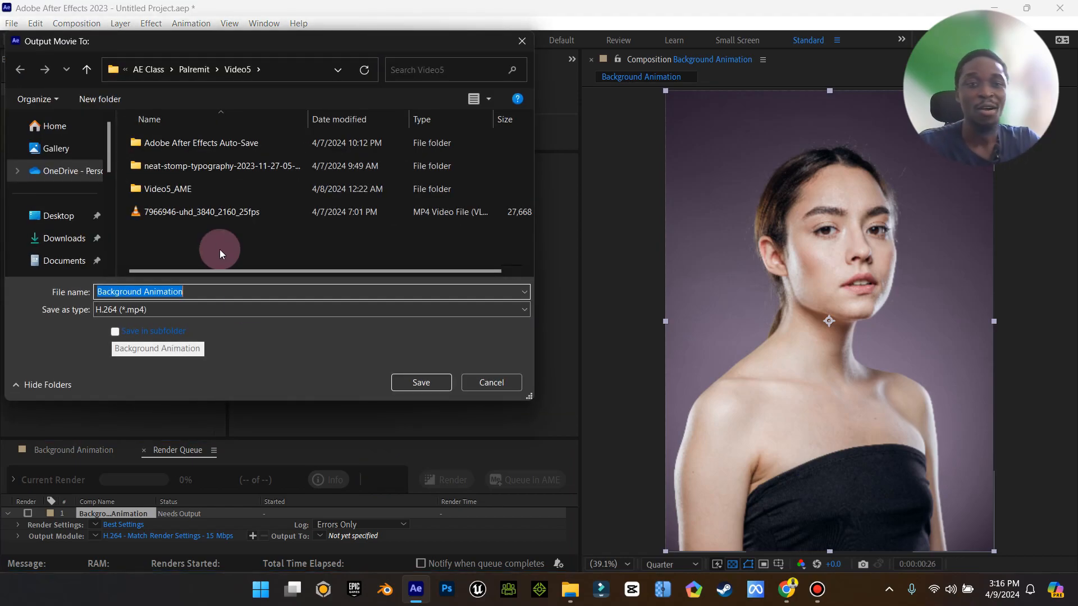
pyautogui.click(59, 215)
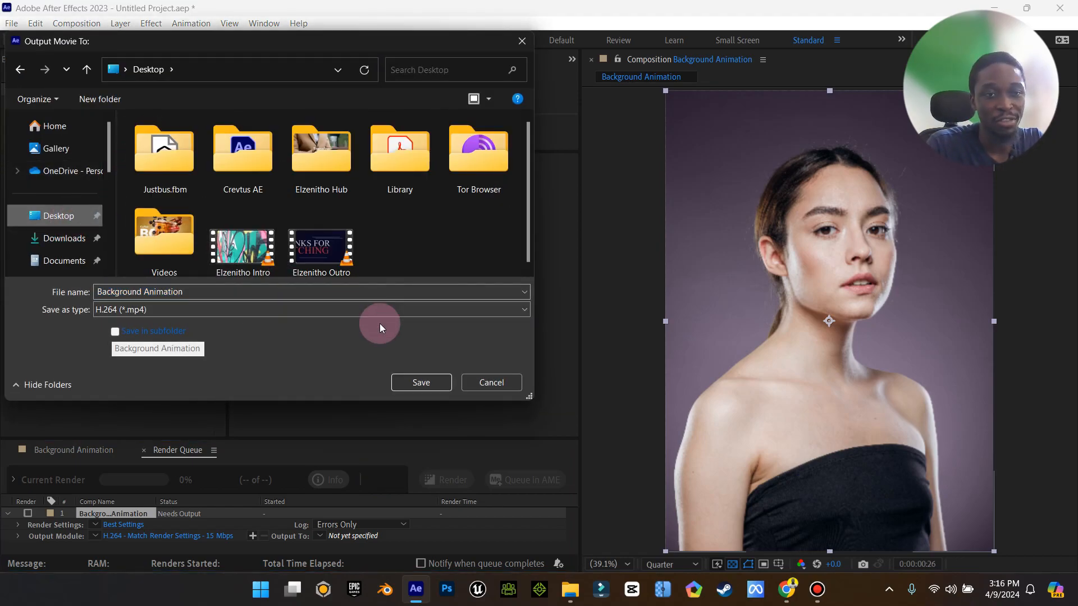
pyautogui.click(422, 382)
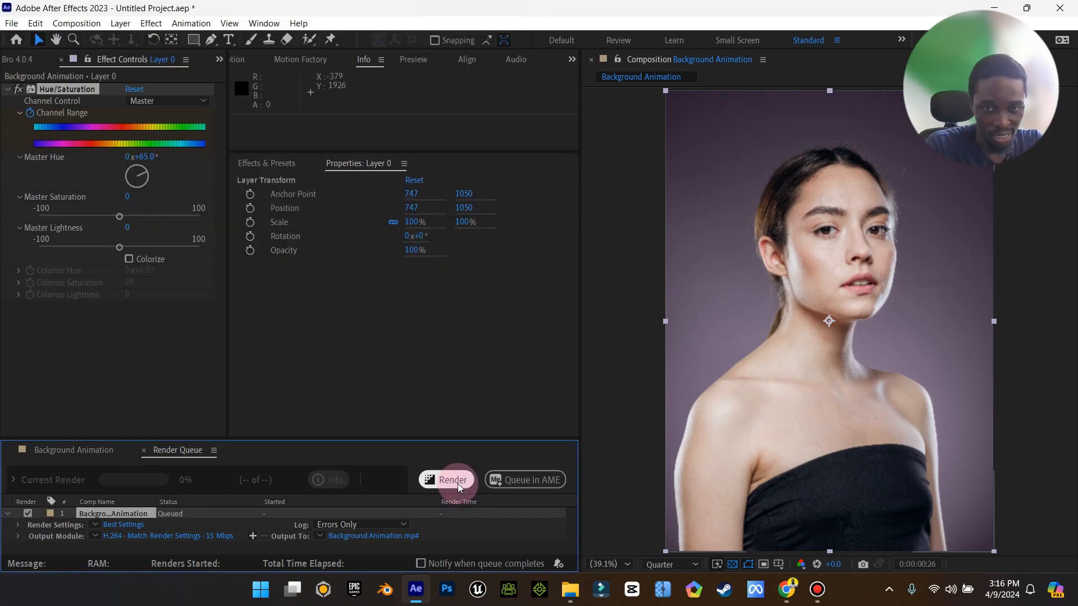
pyautogui.click(457, 483)
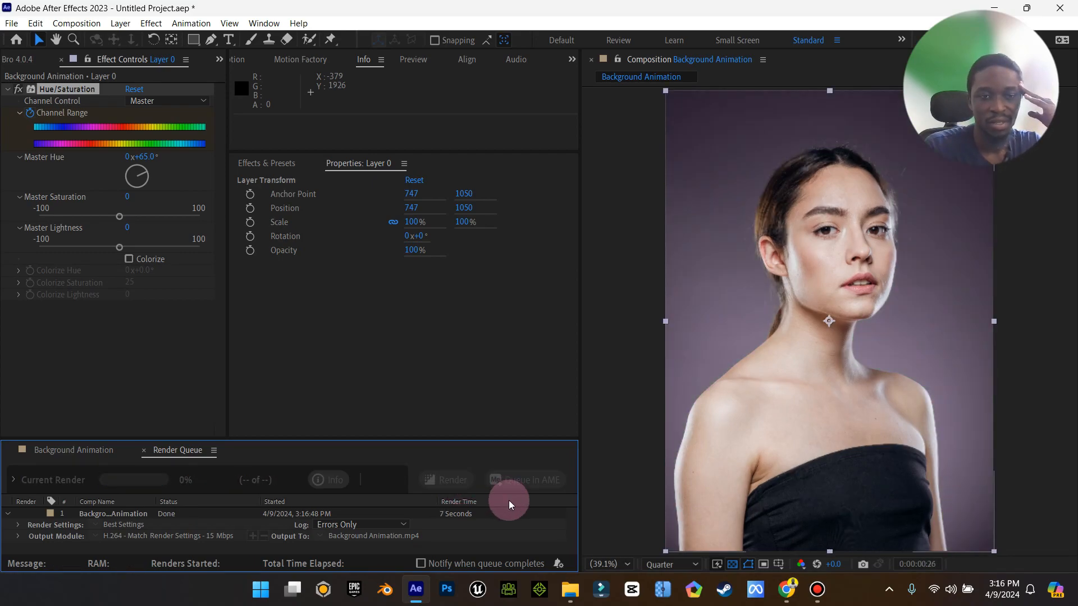
pyautogui.moveTo(570, 589)
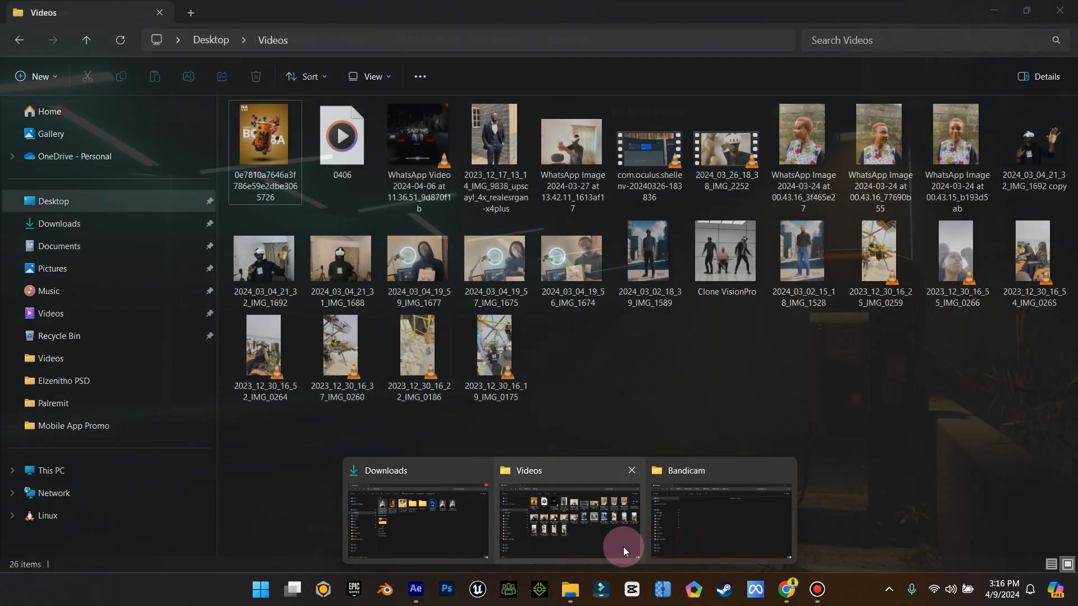
# Open the rendered Background Animation video from the Desktop in VLC, then minimise the player.
pyautogui.click(623, 547)
pyautogui.click(53, 201)
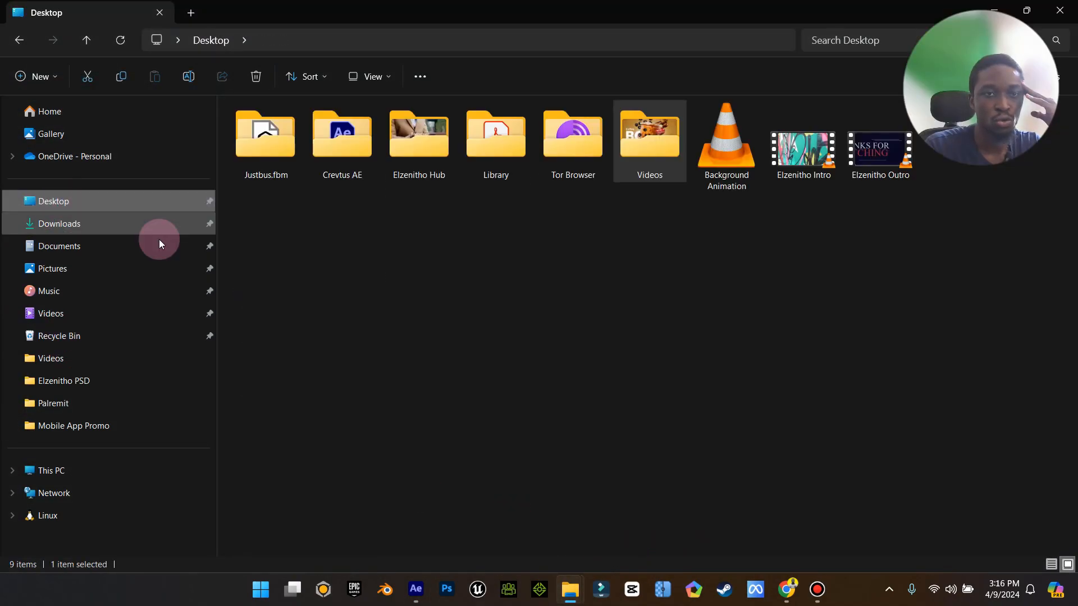
pyautogui.doubleClick(717, 143)
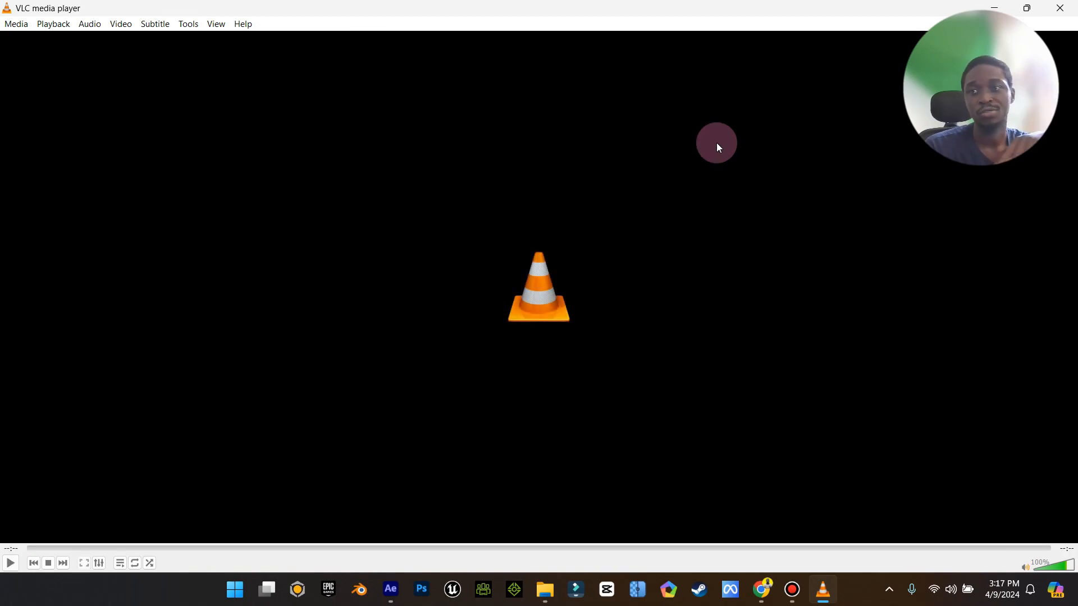
pyautogui.click(1002, 7)
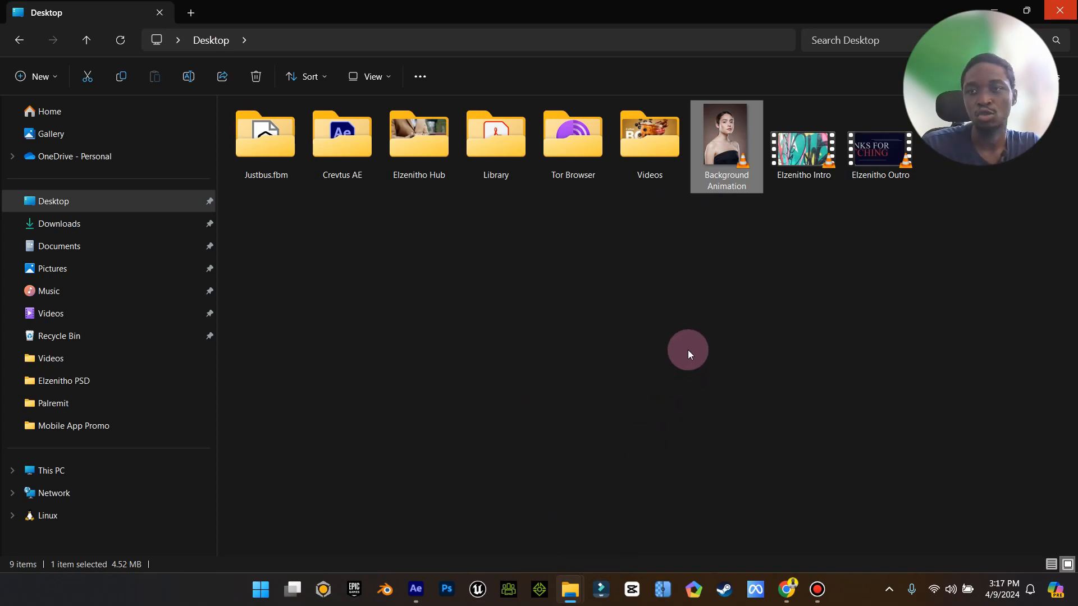
# Switch to Wondershare Filmora and start a new project.
pyautogui.click(600, 589)
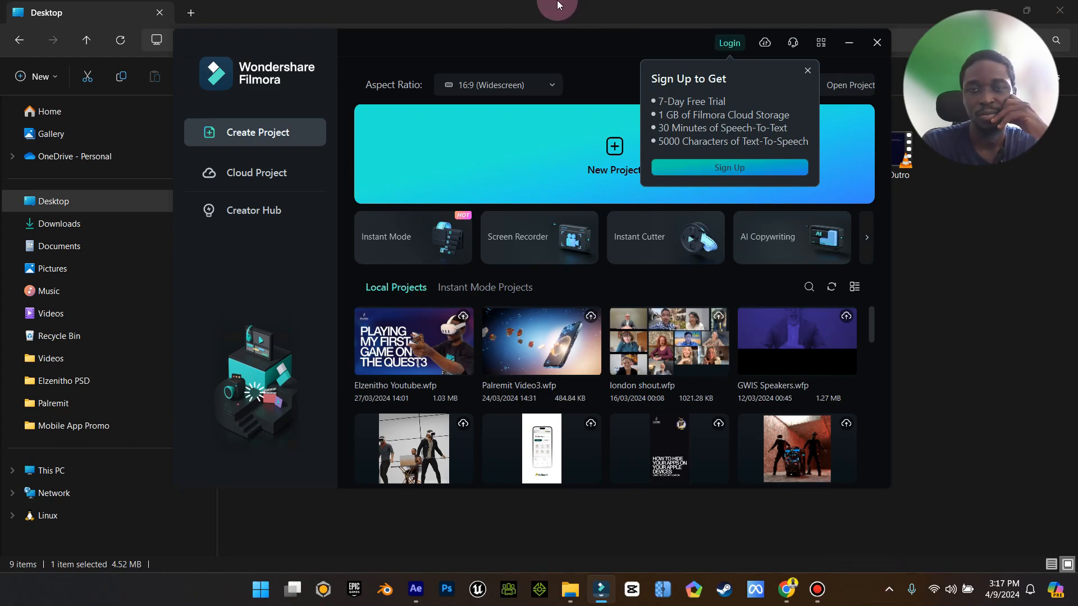
pyautogui.moveTo(586, 5)
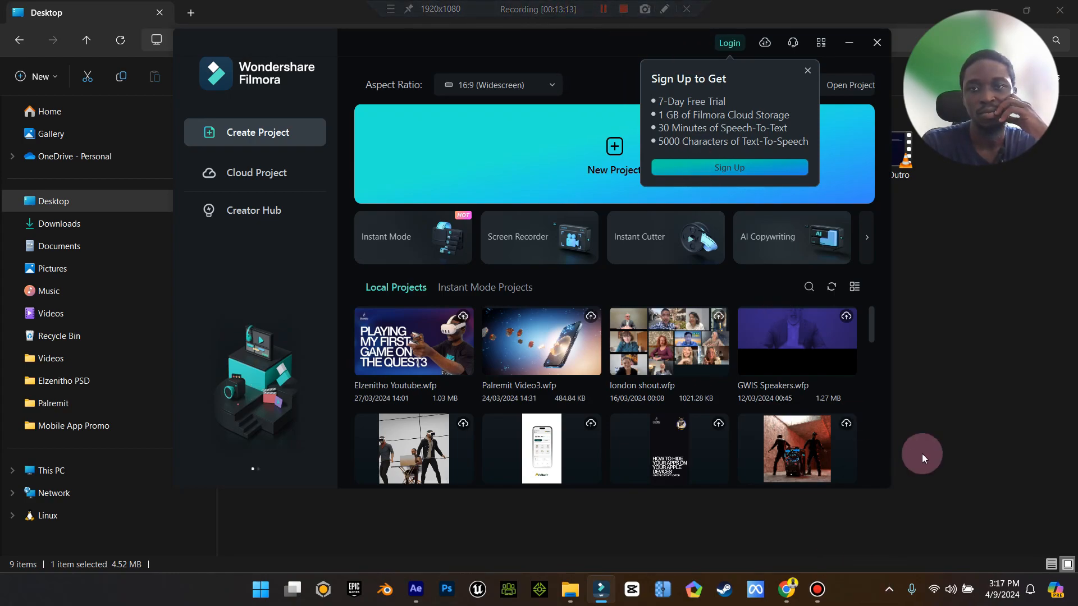
pyautogui.click(558, 143)
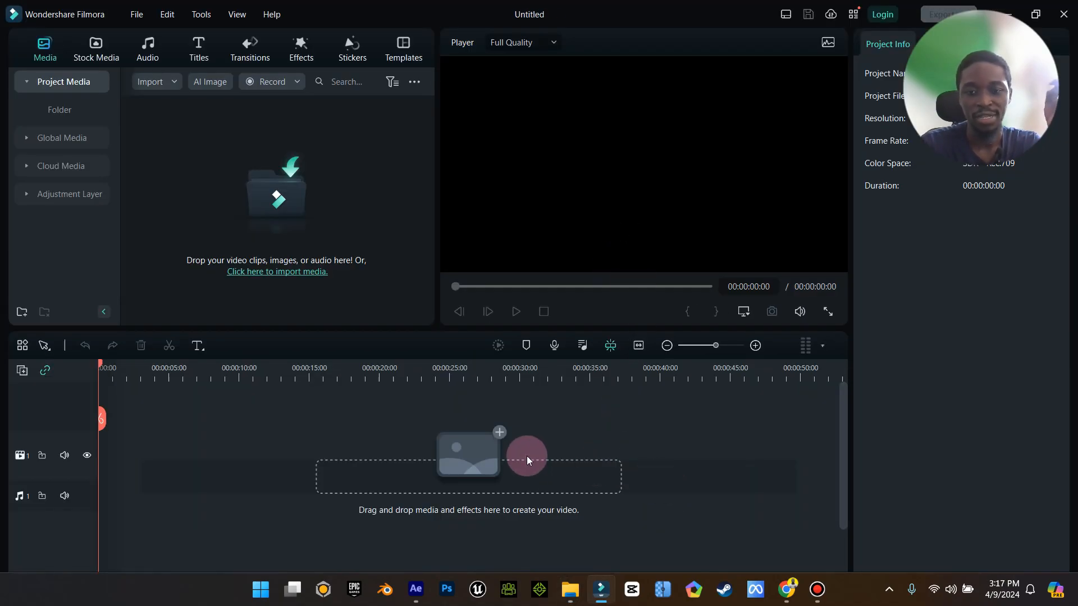
# Import the original beautiful-smile portrait photo from Downloads into the project media.
pyautogui.moveTo(576, 603)
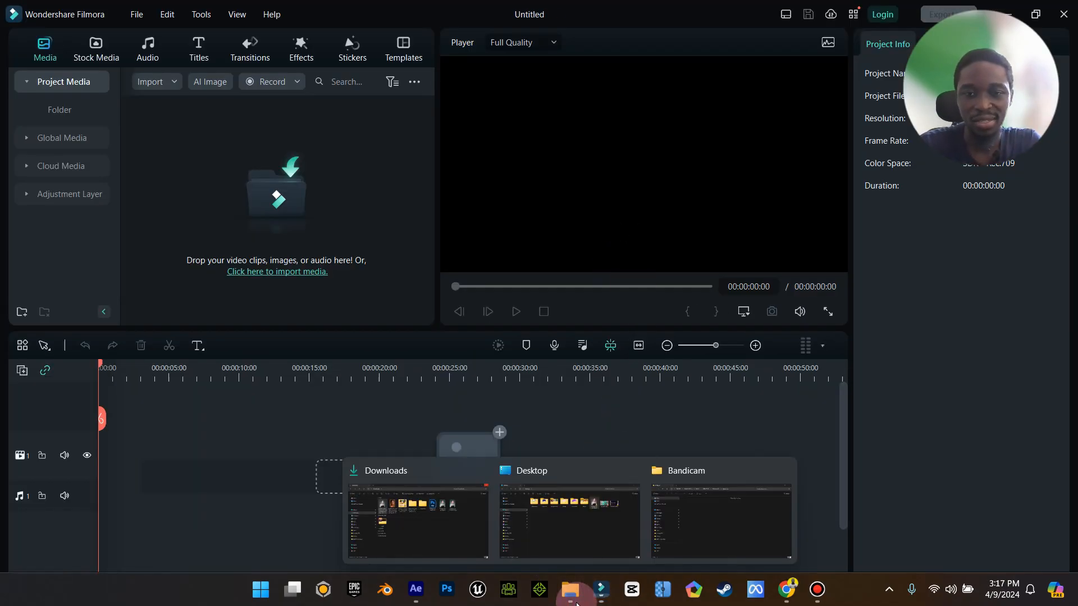
pyautogui.click(446, 487)
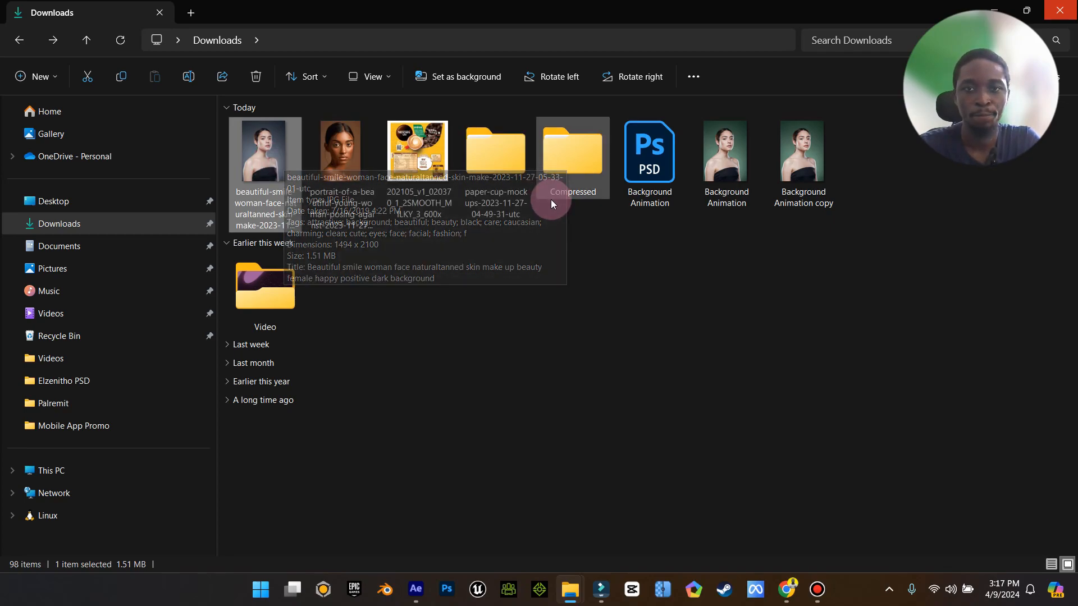
pyautogui.moveTo(266, 153); pyautogui.dragTo(260, 250)
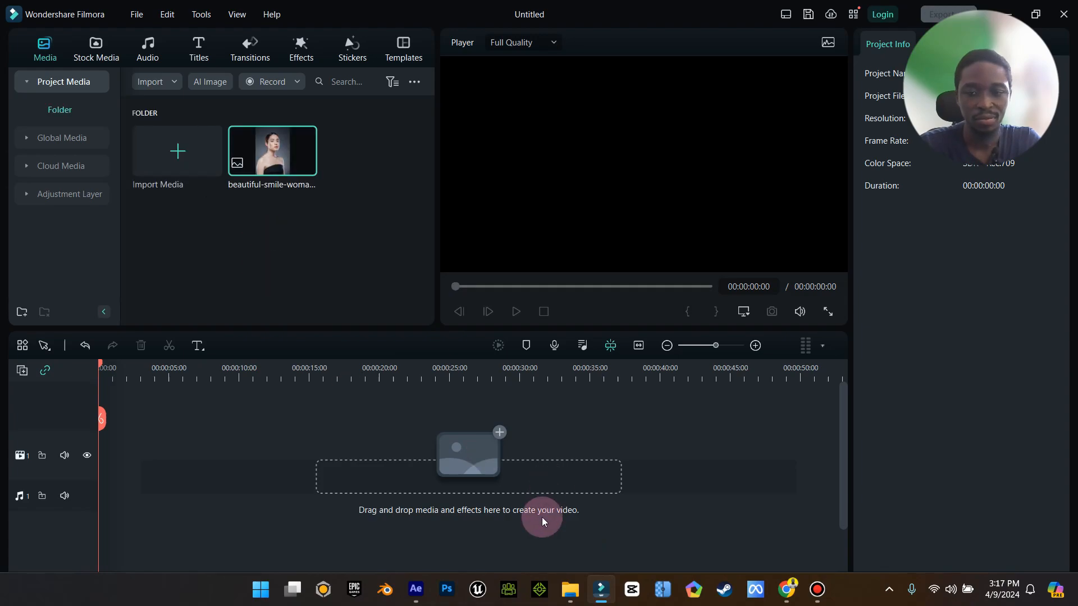
# Switch to After Effects and close the current project.
pyautogui.moveTo(570, 594)
pyautogui.click(564, 525)
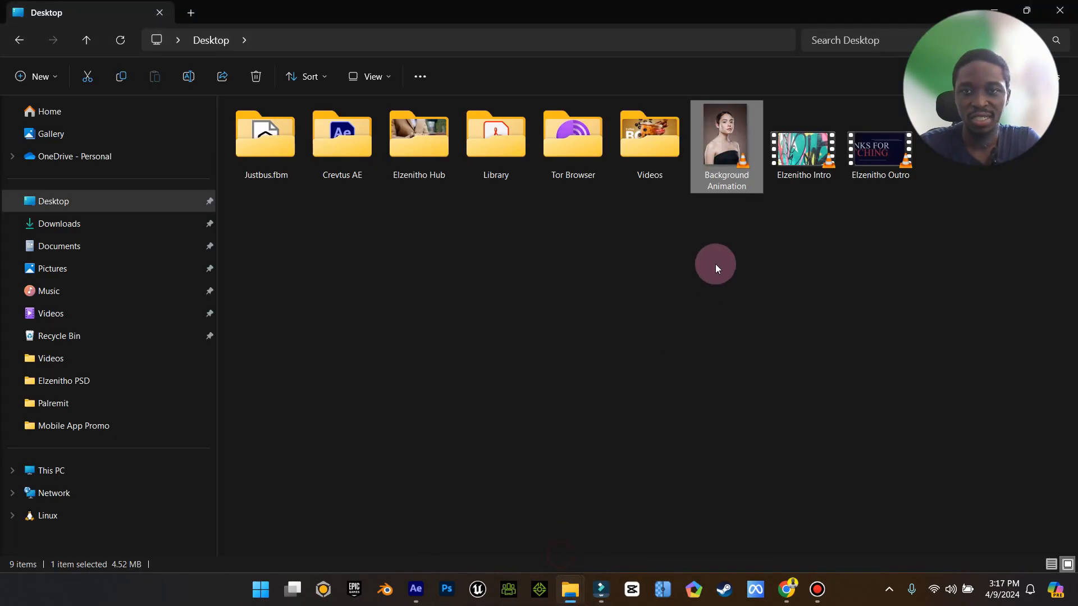
pyautogui.click(416, 589)
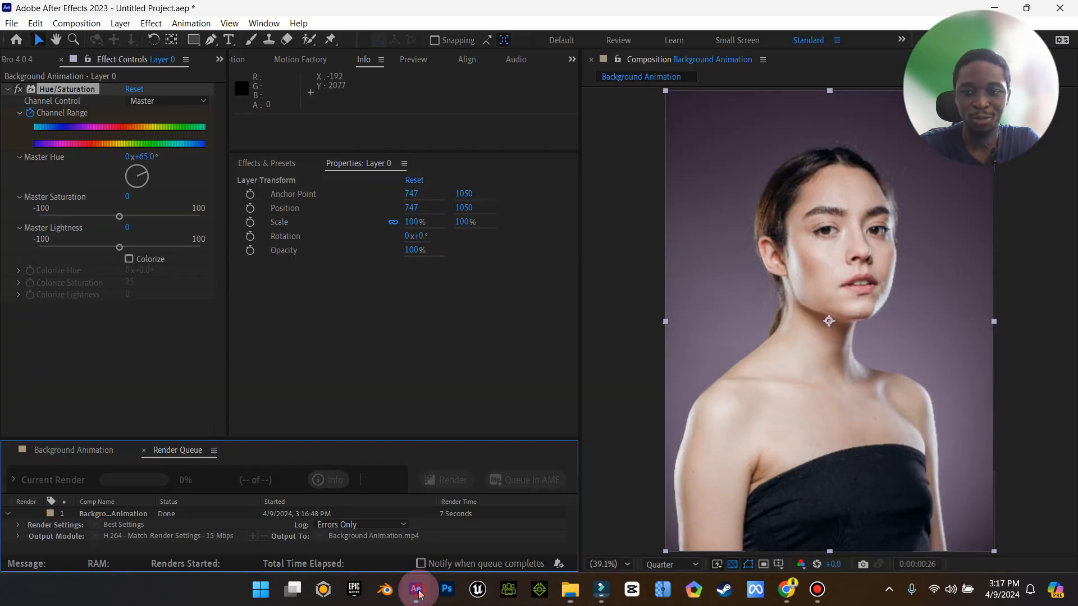
pyautogui.click(1059, 8)
pyautogui.click(553, 311)
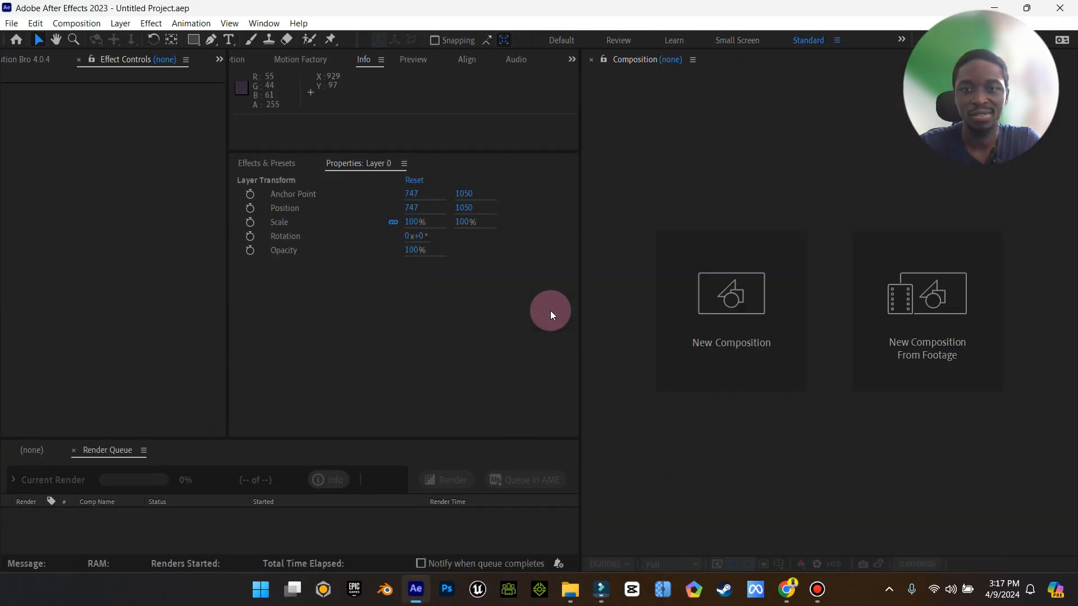
# Open Background Animation.psd from Downloads in Photoshop and hide every layer except Layer 0 copy.
pyautogui.click(570, 589)
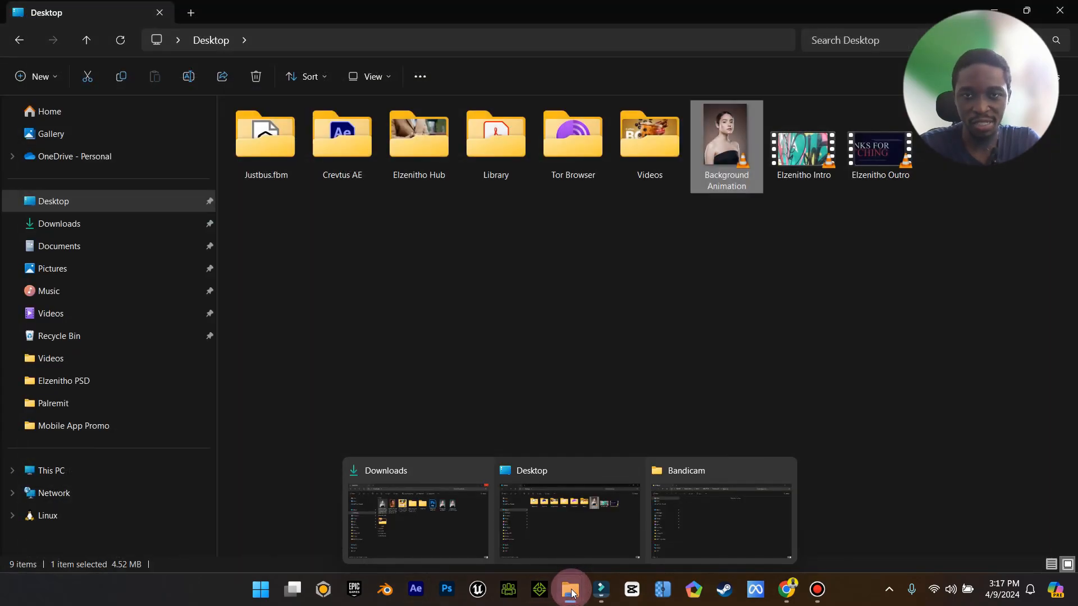
pyautogui.click(480, 529)
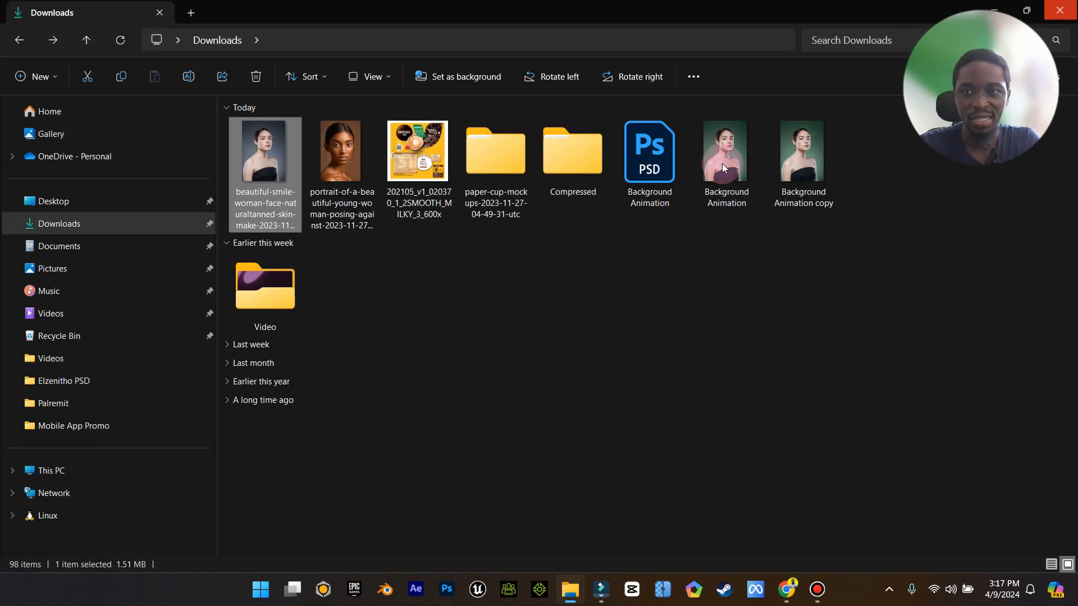
pyautogui.click(658, 179)
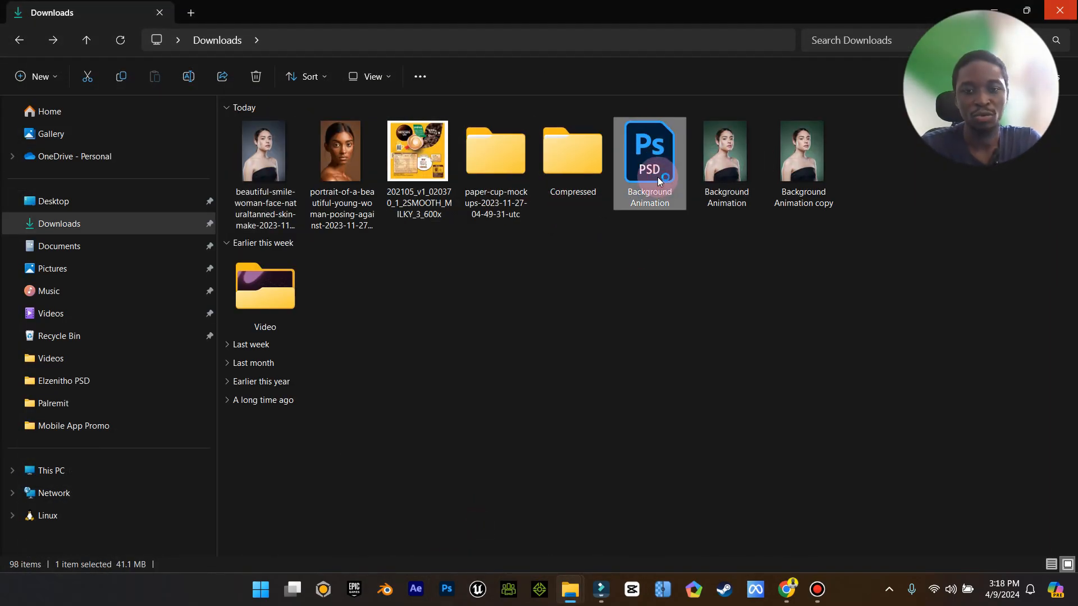
pyautogui.doubleClick(658, 177)
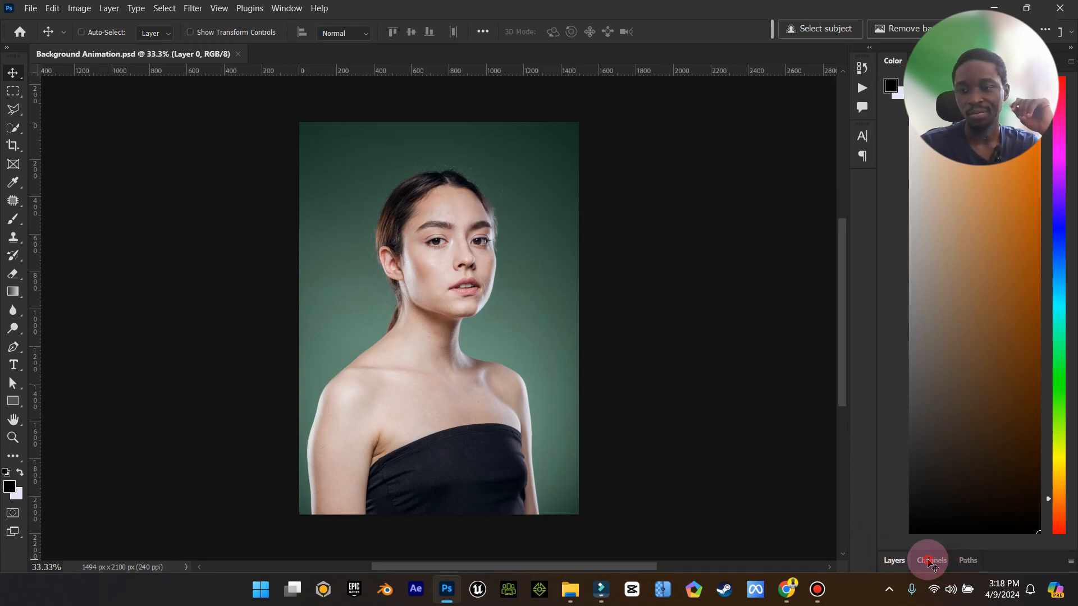
pyautogui.moveTo(888, 363); pyautogui.dragTo(886, 394)
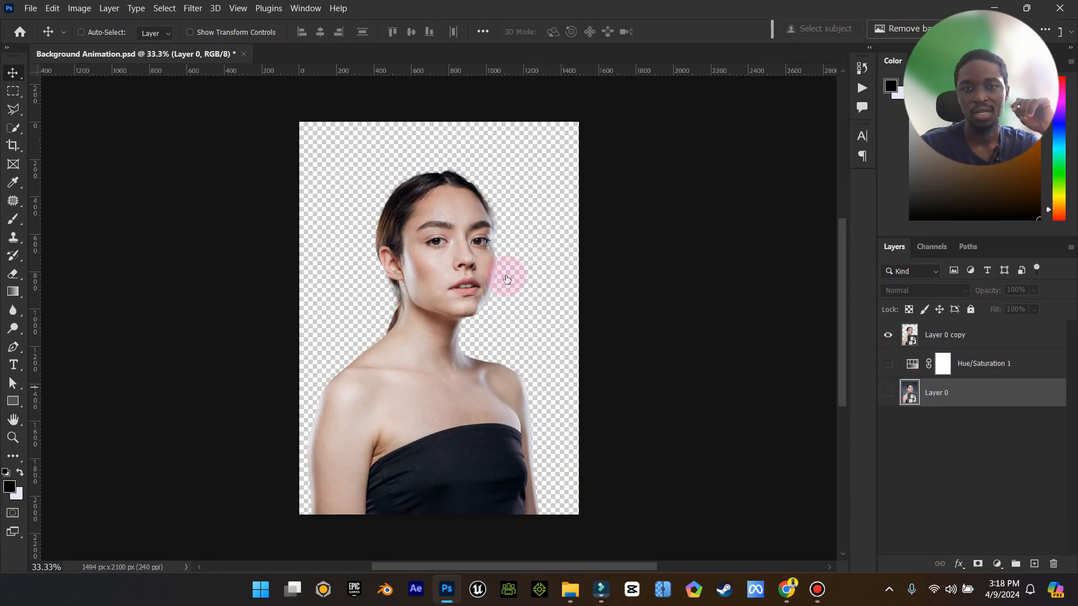
# Save a copy of the cutout as Background Animation1 in PNG format in Downloads.
pyautogui.click(30, 8)
pyautogui.moveTo(121, 244)
pyautogui.click(227, 244)
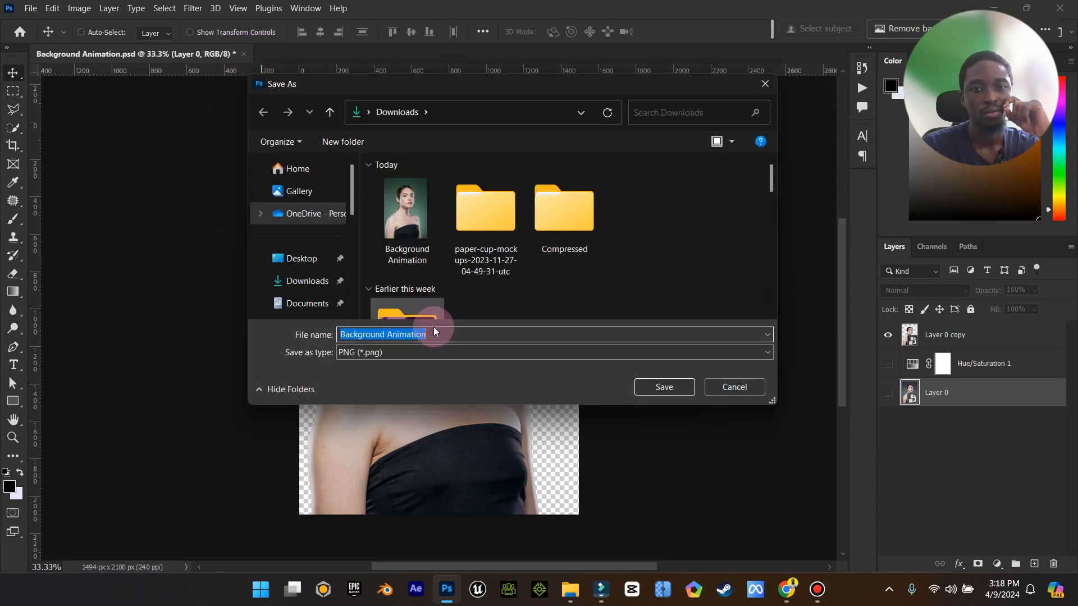
pyautogui.click(450, 335)
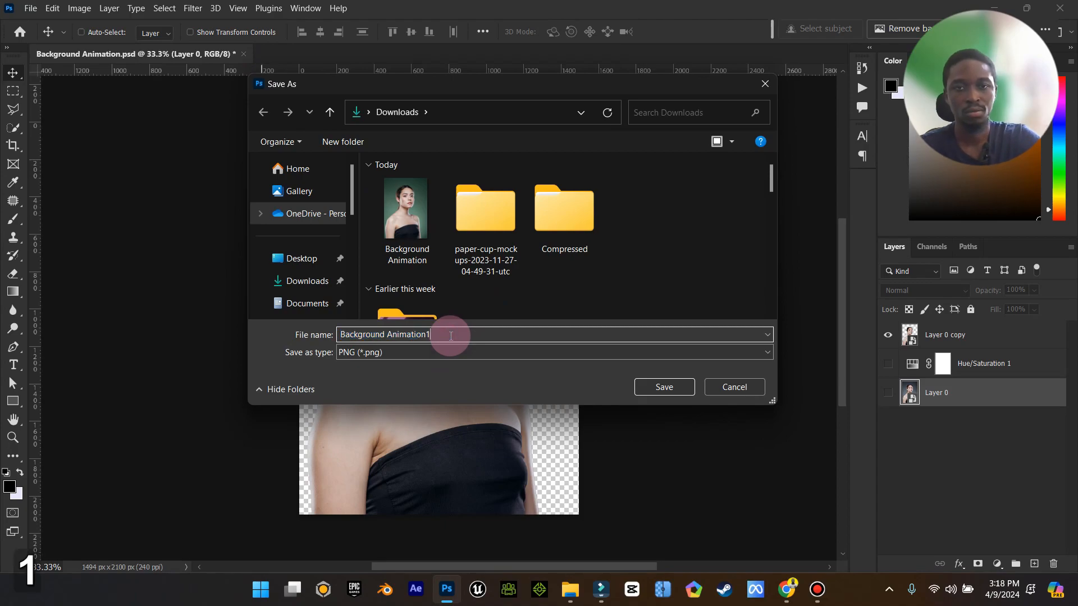
pyautogui.click(656, 388)
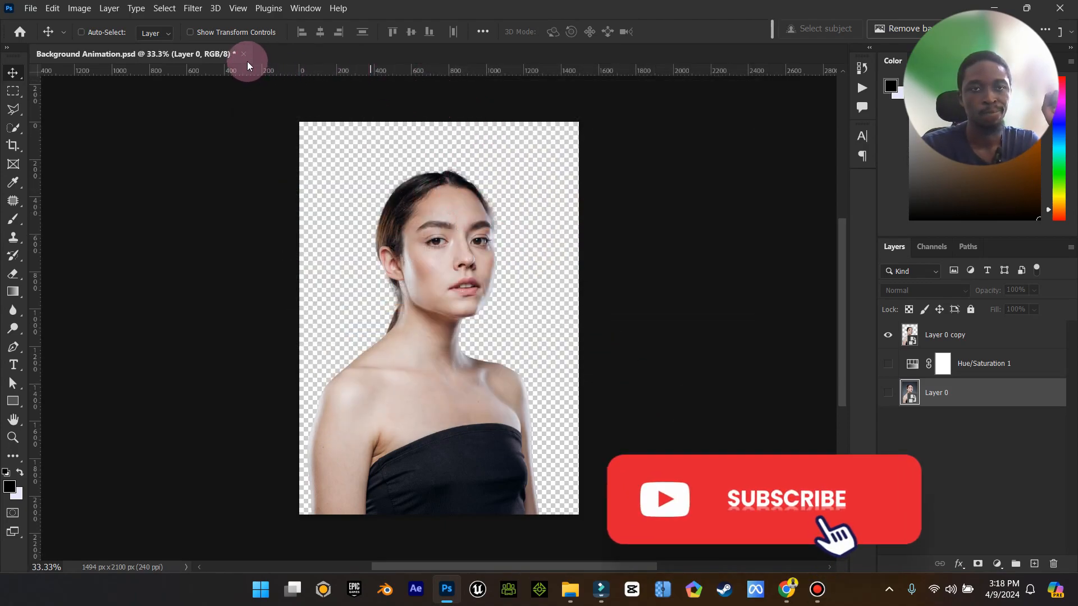
# Close the PSD without saving changes and exit Photoshop.
pyautogui.moveTo(572, 591)
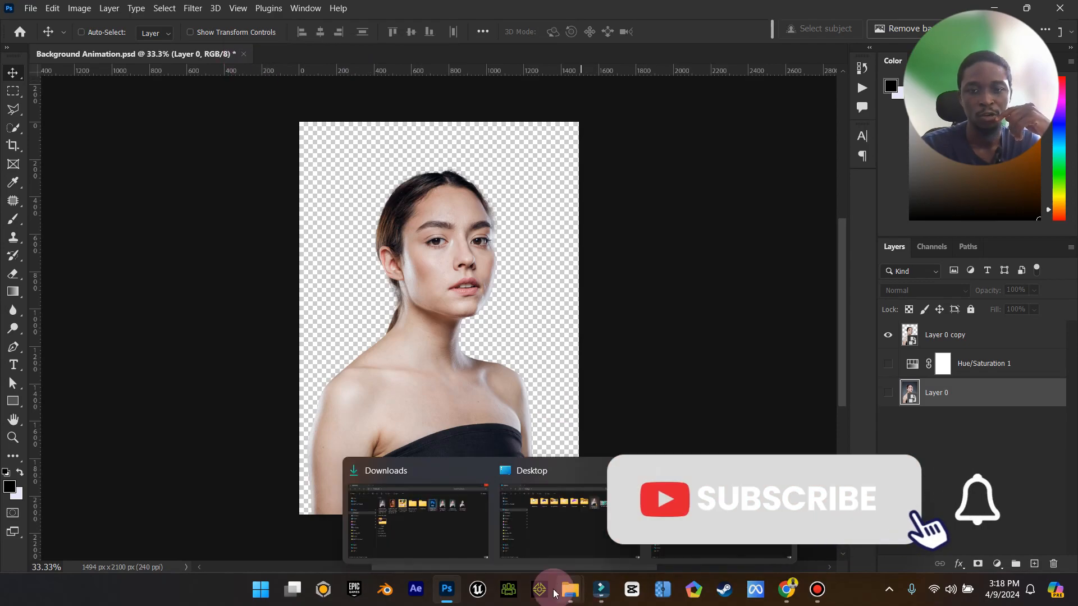
pyautogui.click(418, 519)
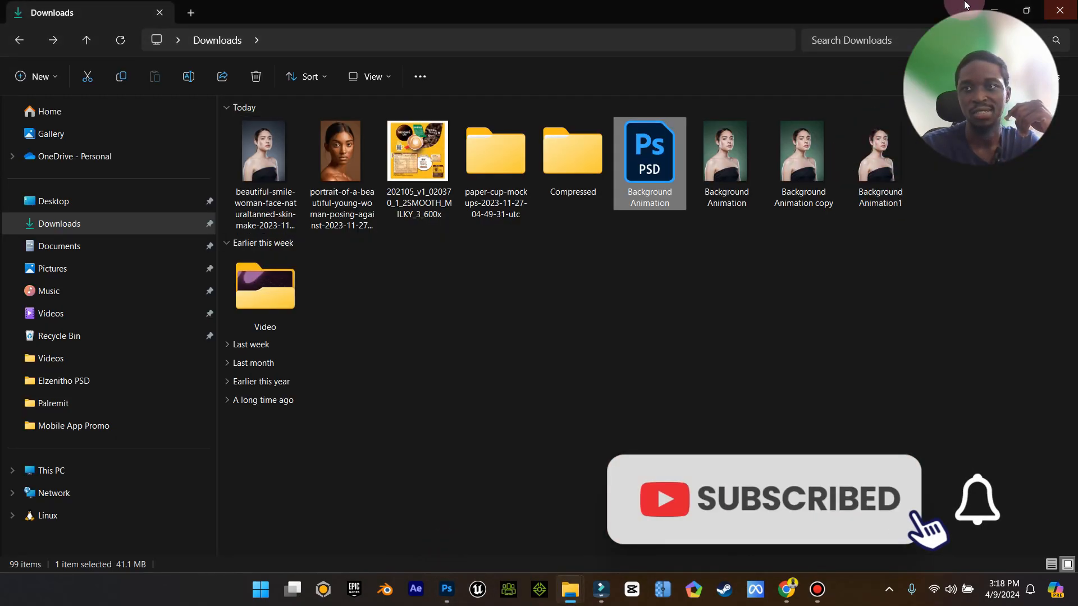
pyautogui.click(990, 7)
pyautogui.click(243, 54)
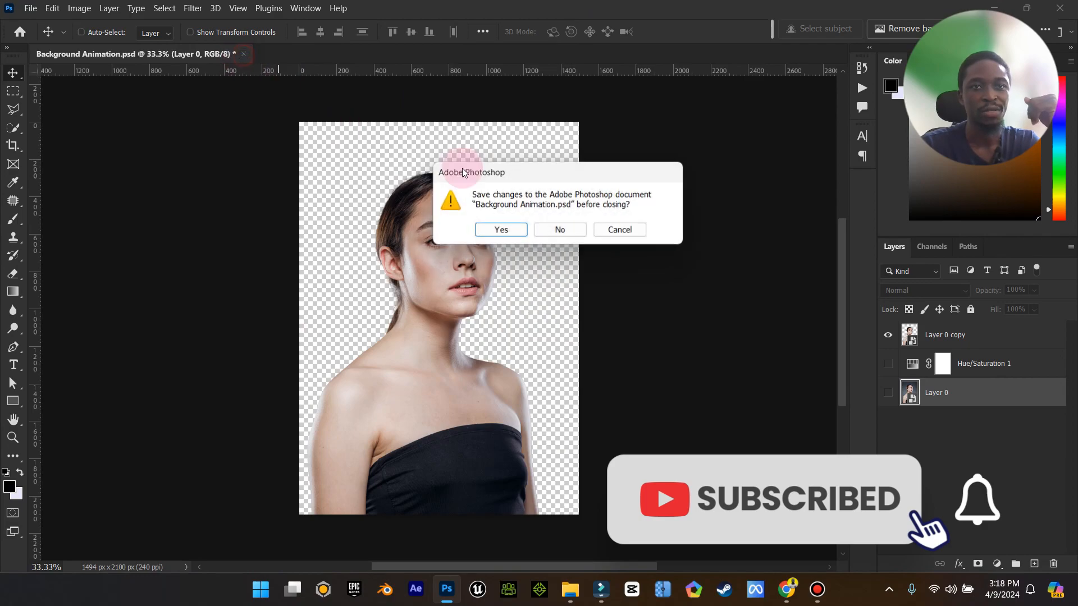
pyautogui.click(570, 230)
pyautogui.click(1064, 8)
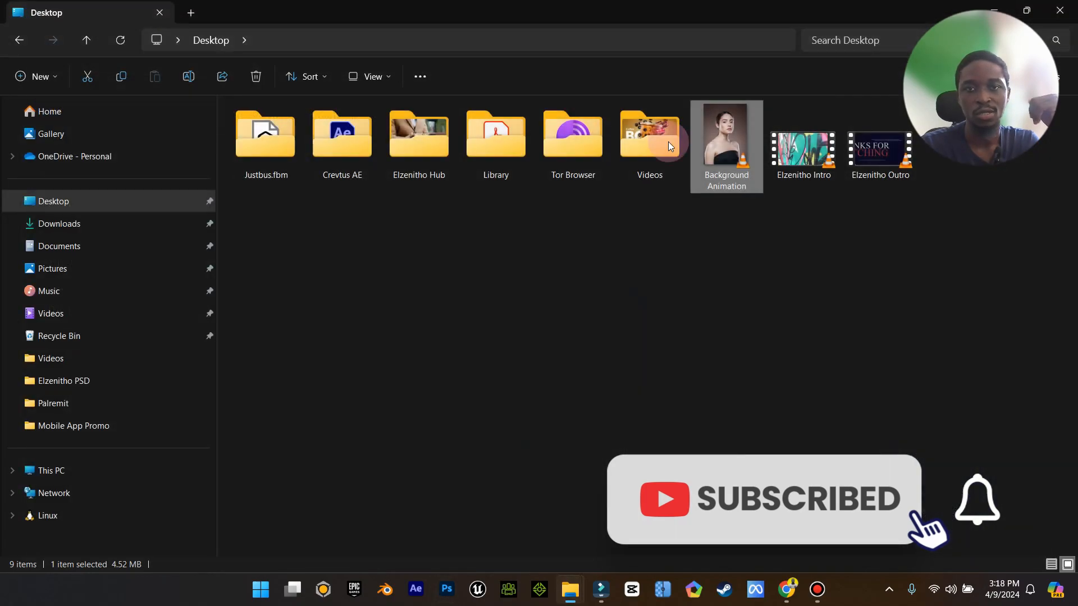
# Import the Background Animation1 cutout PNG from Downloads into the project media.
pyautogui.click(107, 222)
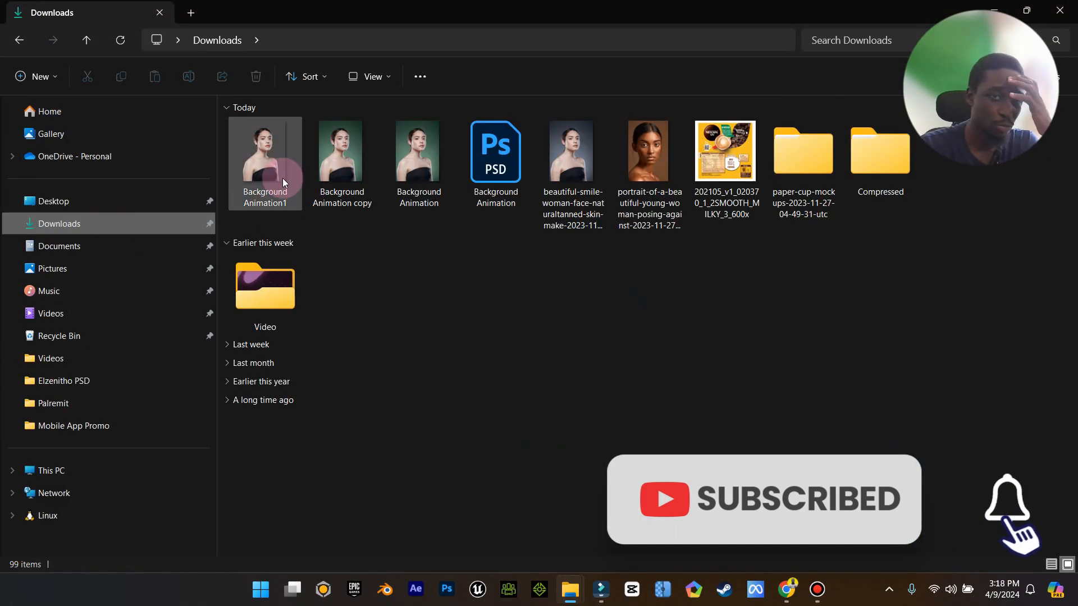
pyautogui.click(262, 162)
pyautogui.moveTo(301, 222); pyautogui.dragTo(295, 274)
pyautogui.moveTo(365, 149); pyautogui.dragTo(112, 472)
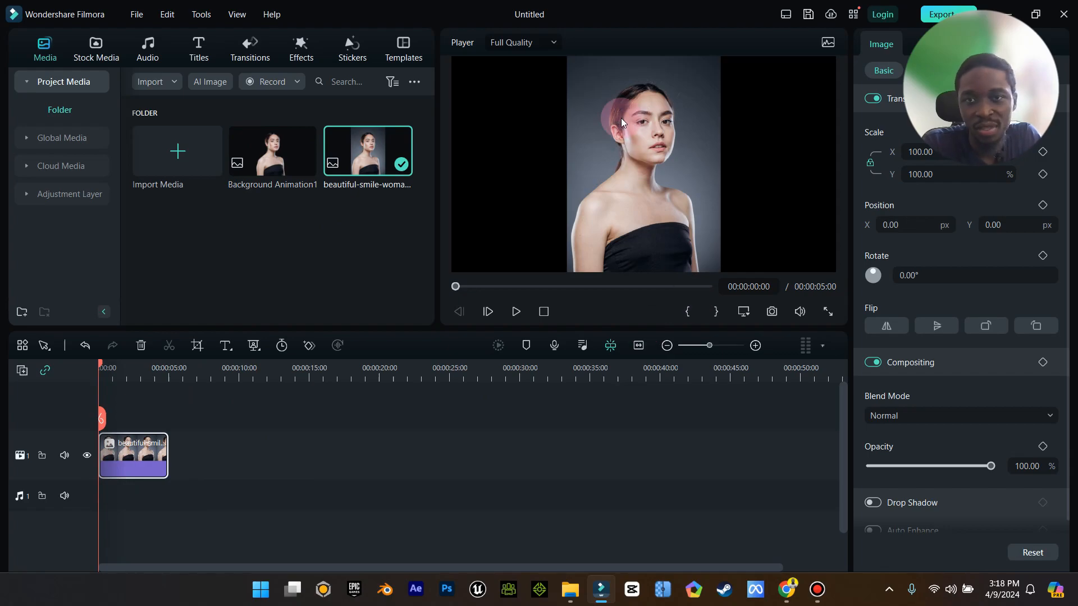
# Set the project's aspect ratio to 4:5 (Vertical) in the project settings.
pyautogui.click(745, 316)
pyautogui.click(804, 343)
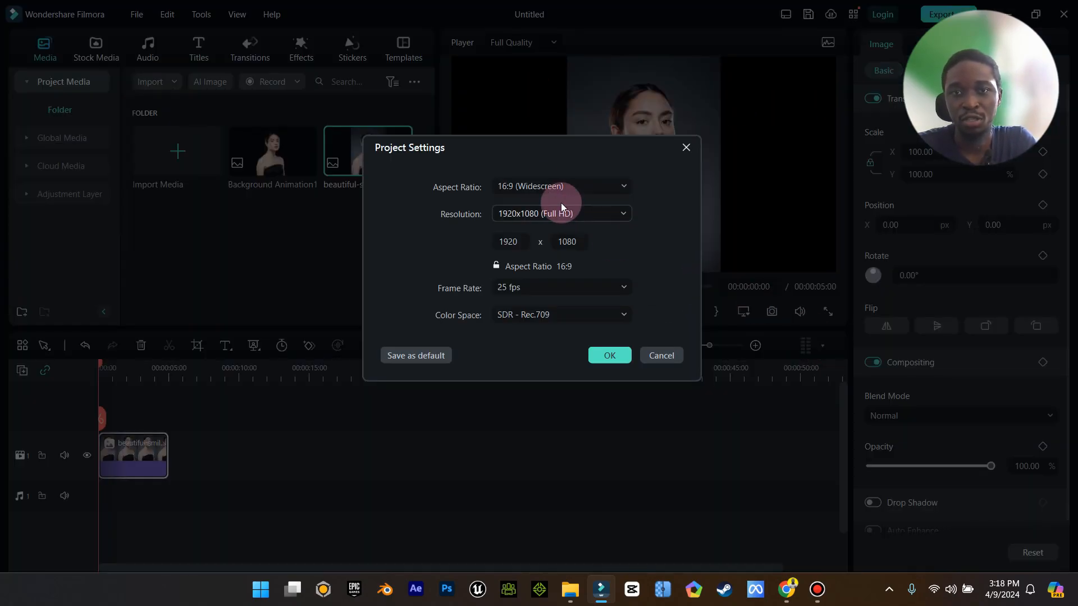
pyautogui.moveTo(537, 153); pyautogui.dragTo(528, 160)
pyautogui.click(572, 193)
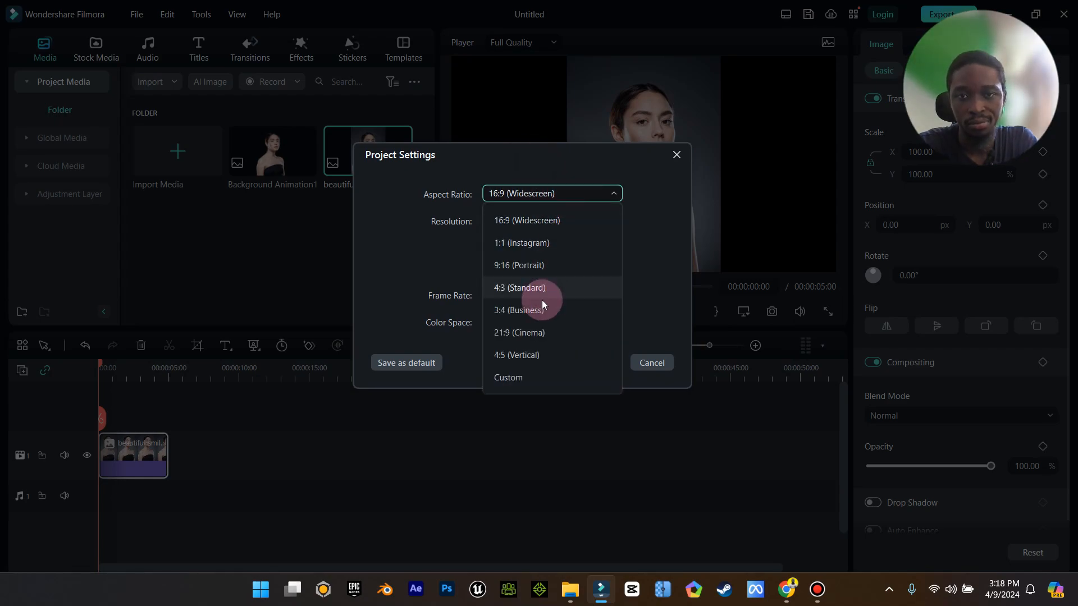
pyautogui.click(535, 355)
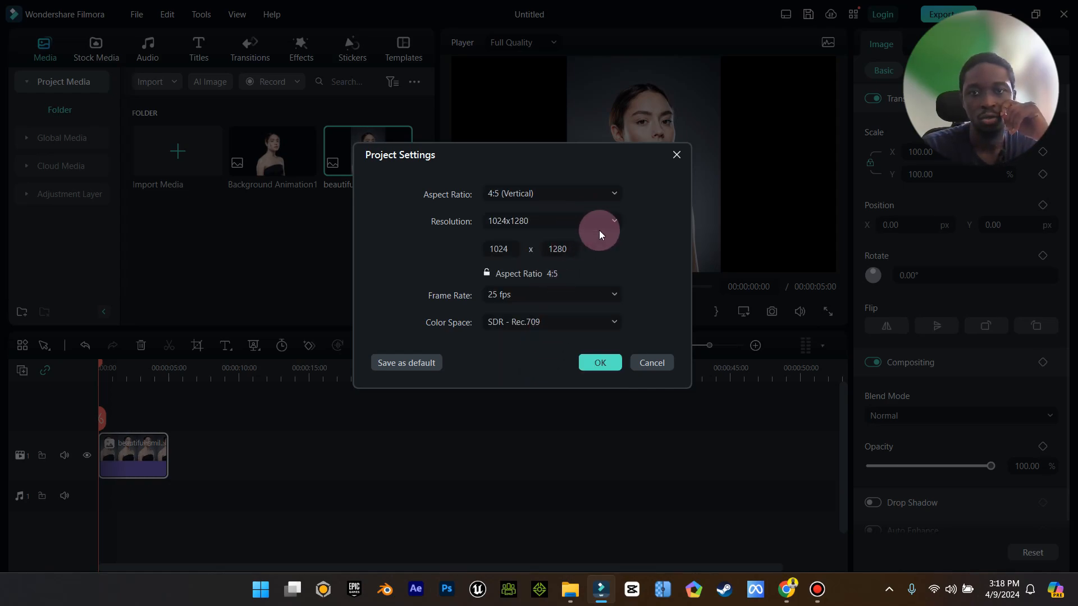
pyautogui.click(589, 220)
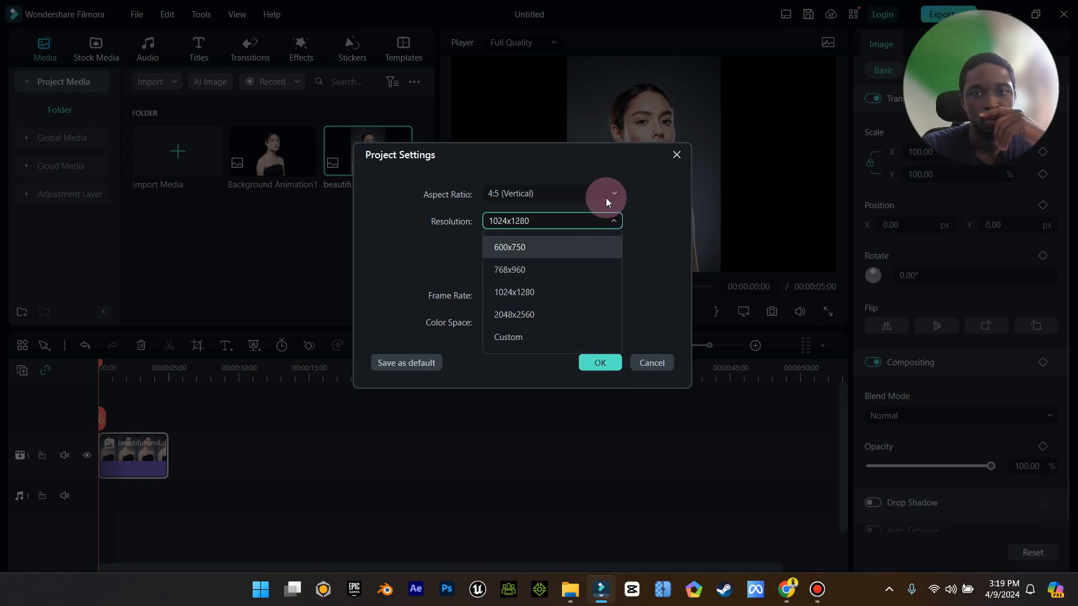
pyautogui.click(603, 198)
pyautogui.click(552, 262)
pyautogui.click(597, 362)
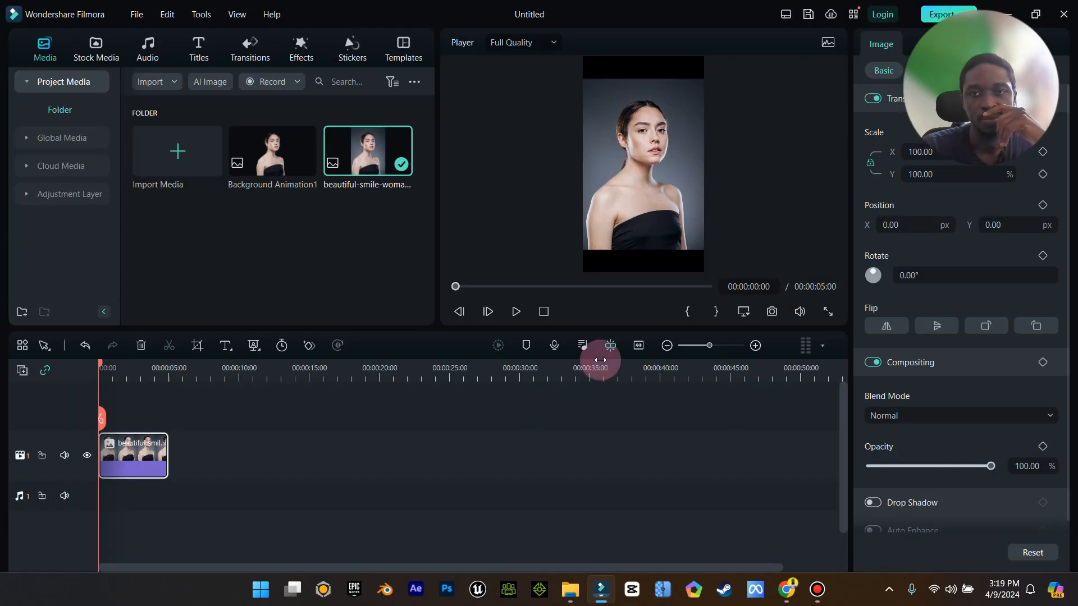
# Place the Background Animation1 cutout on a track above the photo and scale it up to about 113%.
pyautogui.moveTo(278, 159); pyautogui.dragTo(110, 416)
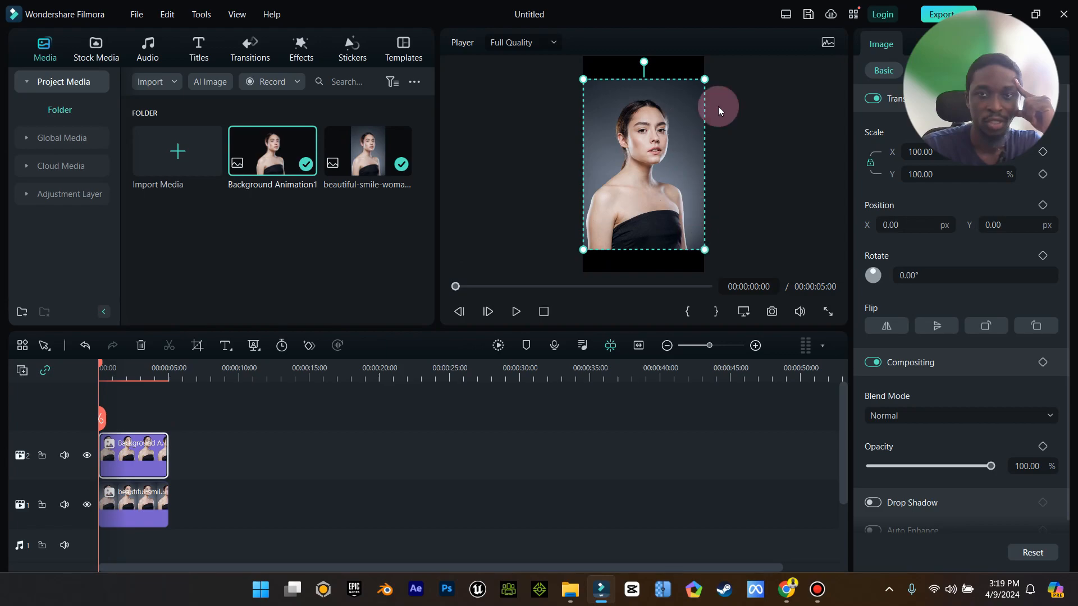
pyautogui.click(414, 276)
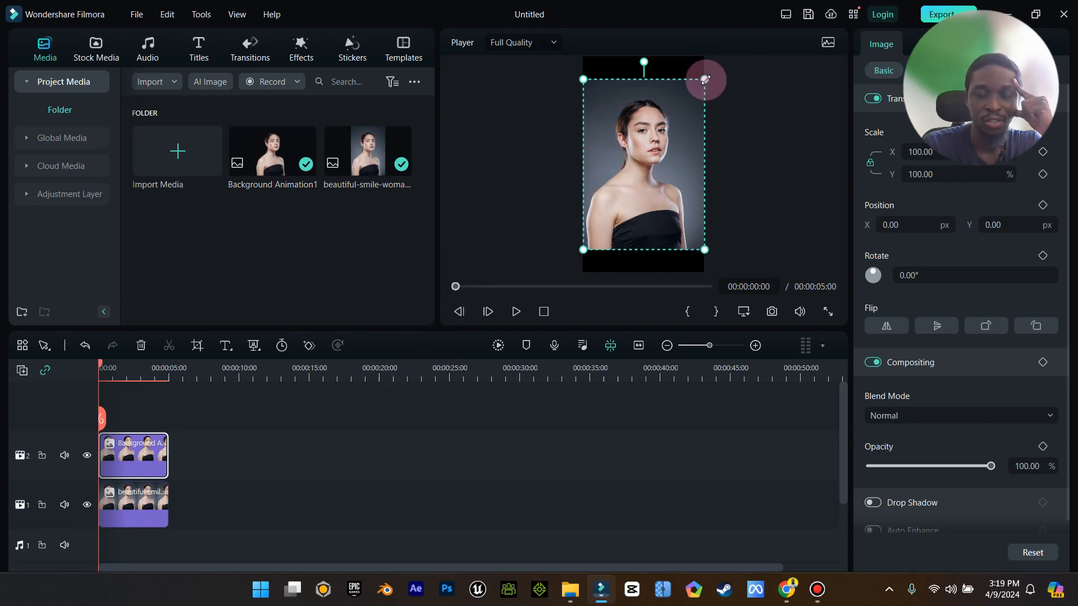
pyautogui.moveTo(705, 79); pyautogui.dragTo(722, 58)
pyautogui.moveTo(582, 248); pyautogui.dragTo(565, 269)
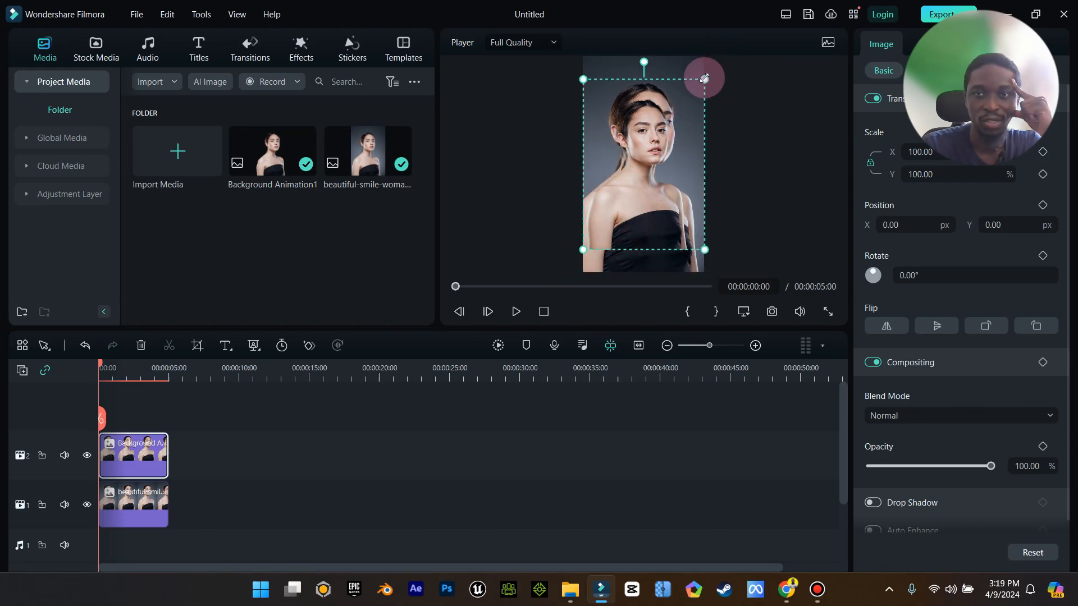
pyautogui.moveTo(704, 78); pyautogui.dragTo(728, 54)
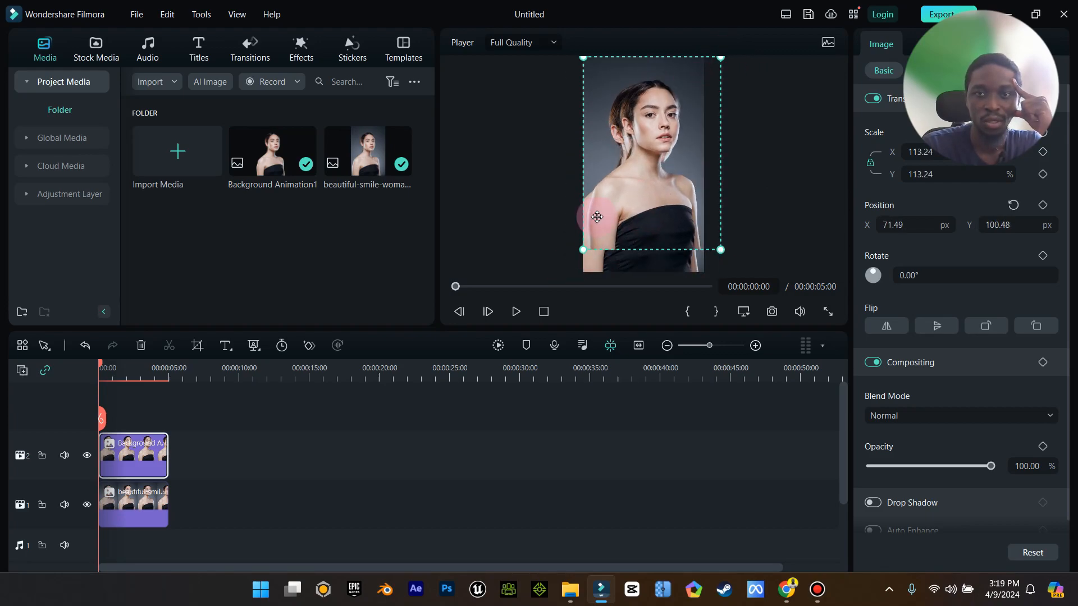
# Scale the cutout up to about 126% so it fills the 4:5 frame.
pyautogui.moveTo(582, 249); pyautogui.dragTo(566, 267)
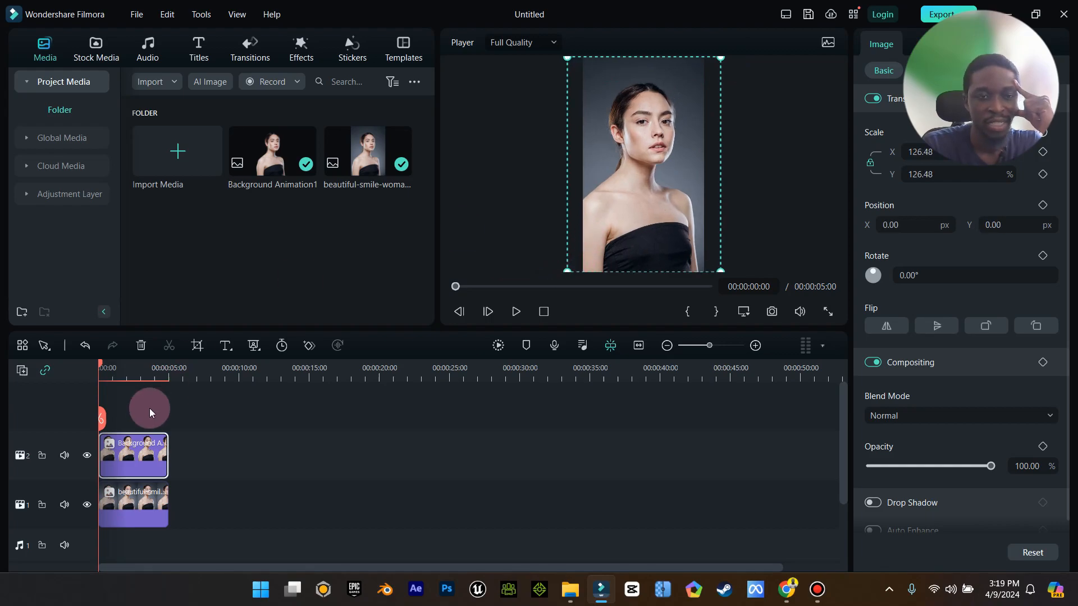
pyautogui.click(88, 456)
pyautogui.click(88, 456)
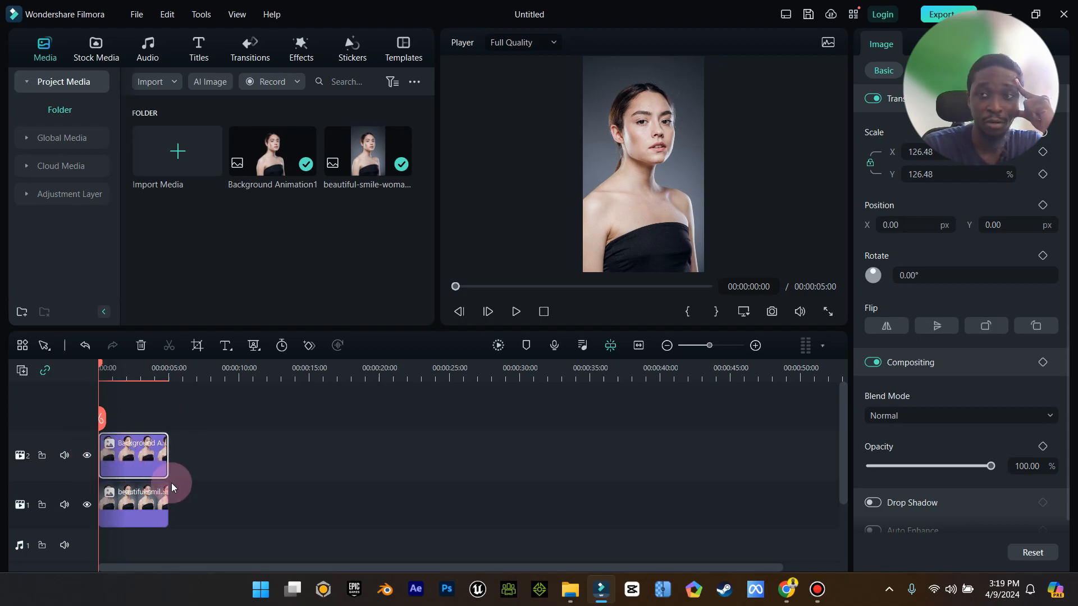
# Select the original photo clip on the lower track and review its basic color adjustment settings.
pyautogui.click(147, 497)
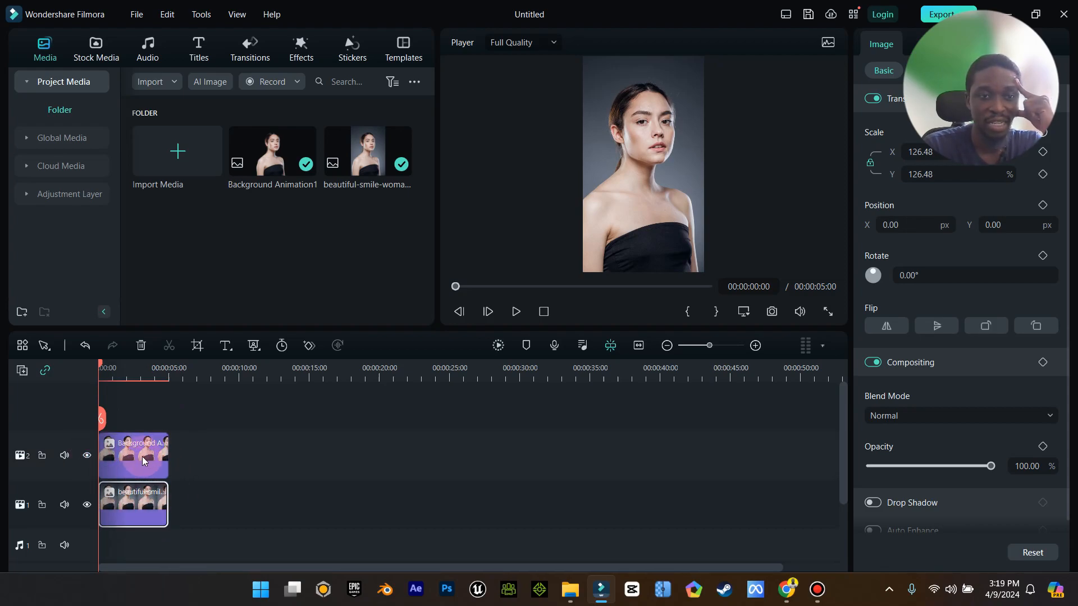
pyautogui.rightClick(135, 495)
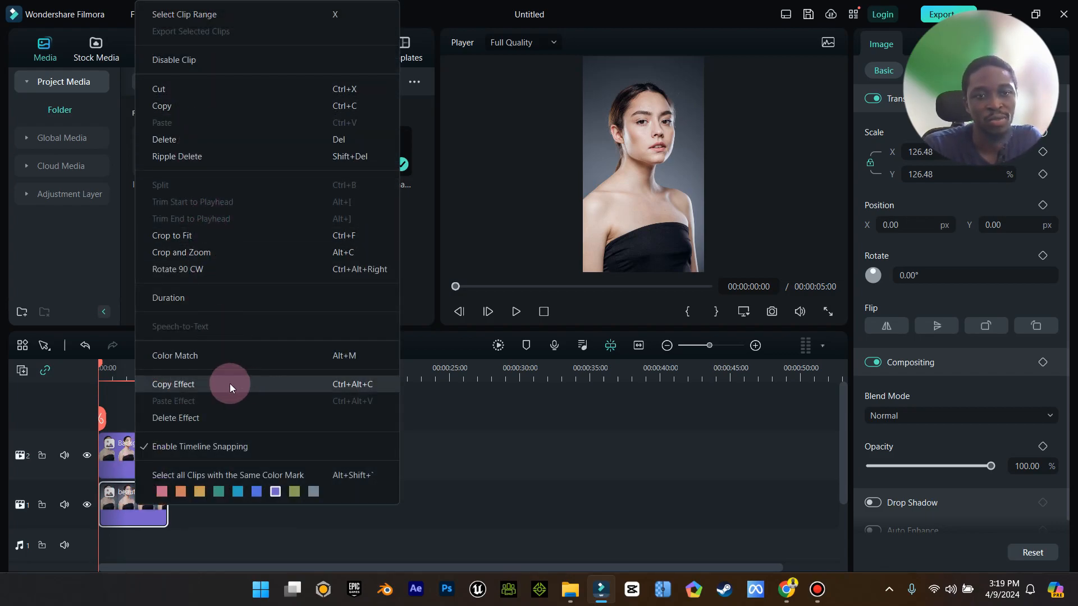
pyautogui.click(134, 507)
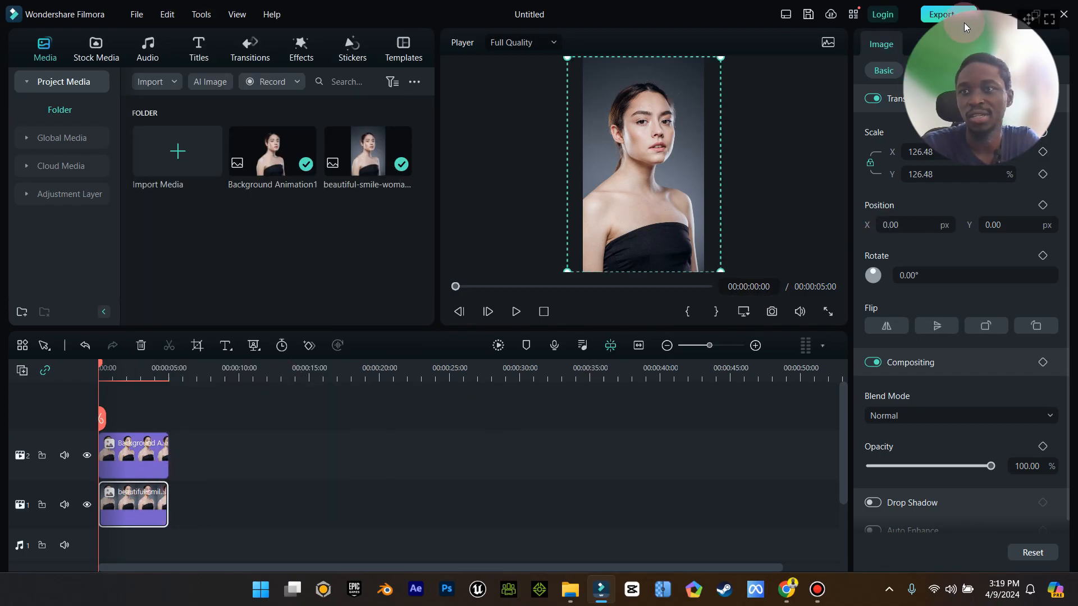
pyautogui.moveTo(1028, 19); pyautogui.dragTo(123, 48)
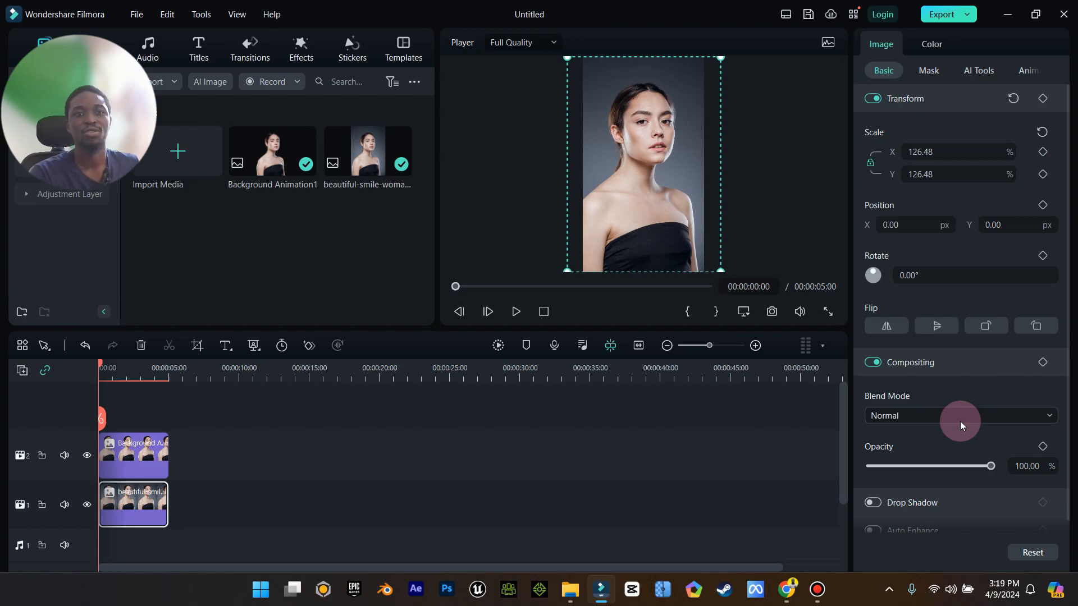
pyautogui.rightClick(154, 501)
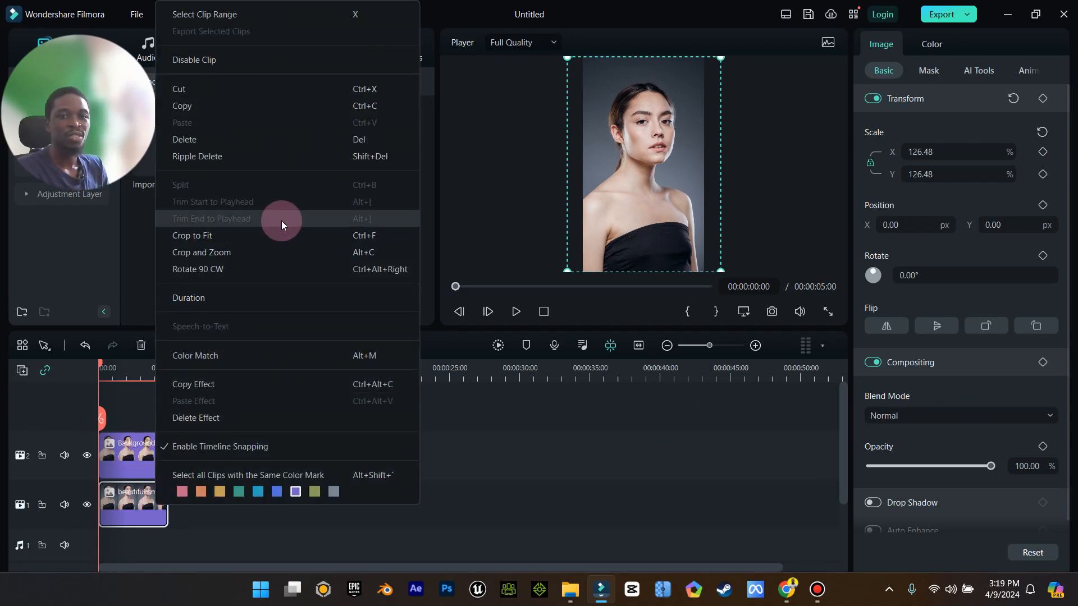
pyautogui.click(587, 424)
pyautogui.click(162, 484)
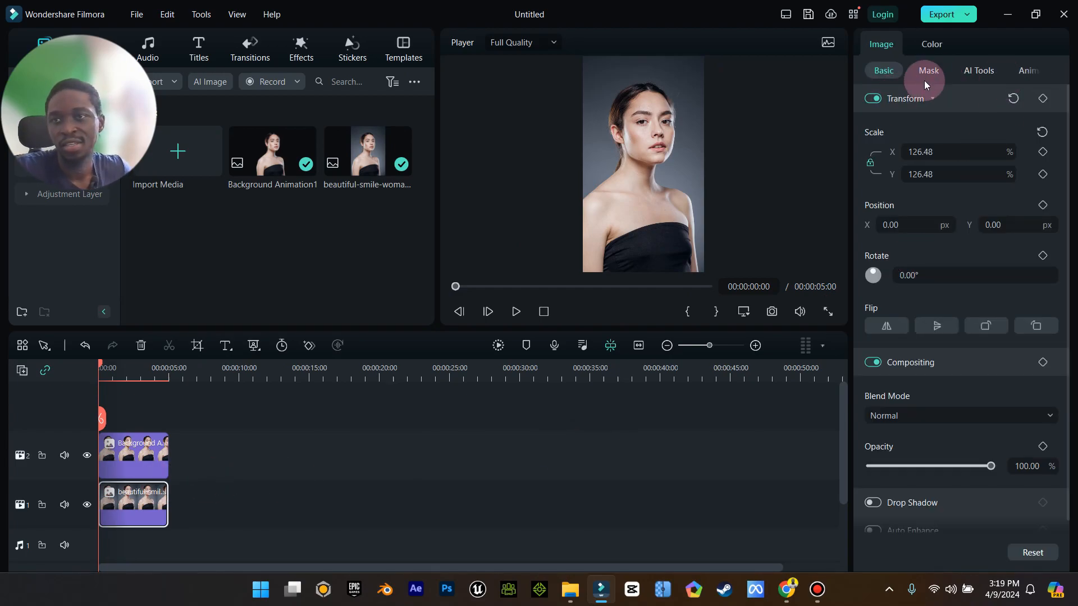
pyautogui.click(929, 44)
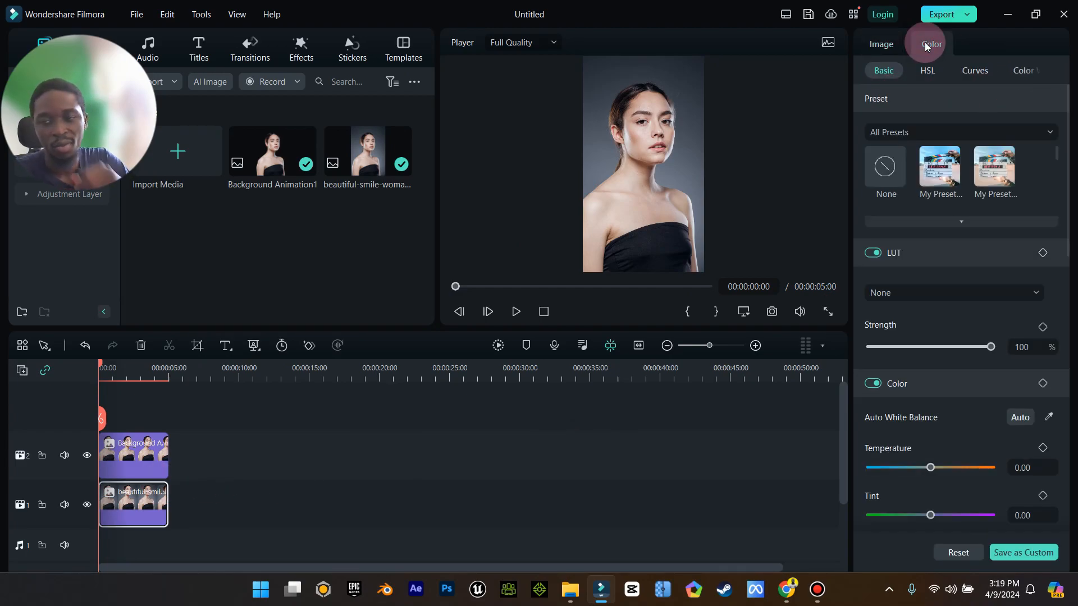
pyautogui.scroll(-5, 993, 383)
pyautogui.scroll(-3, 992, 382)
pyautogui.scroll(-8, 969, 321)
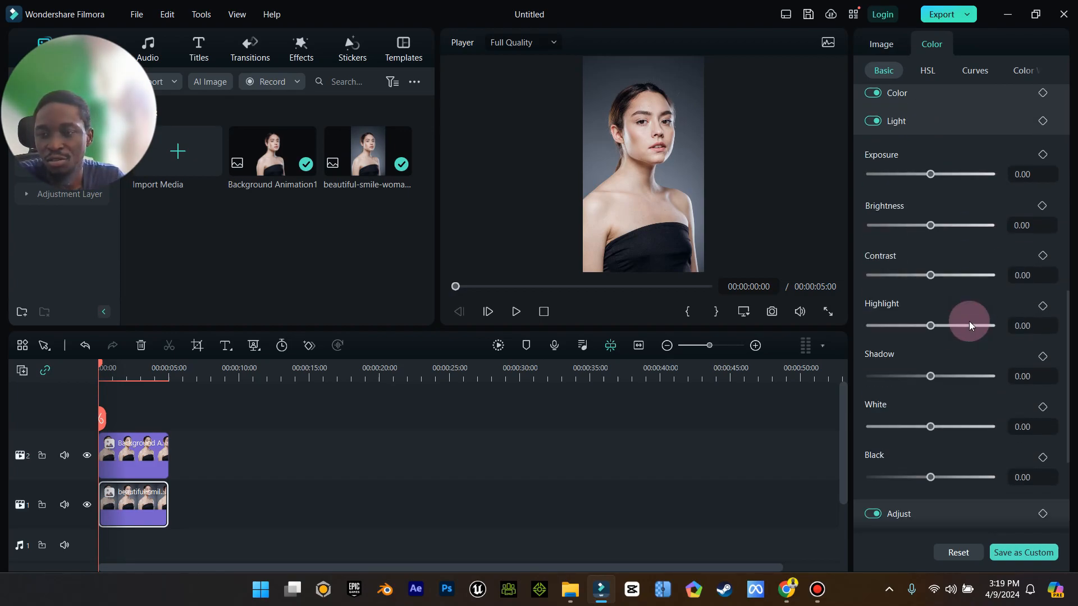
pyautogui.scroll(4, 969, 322)
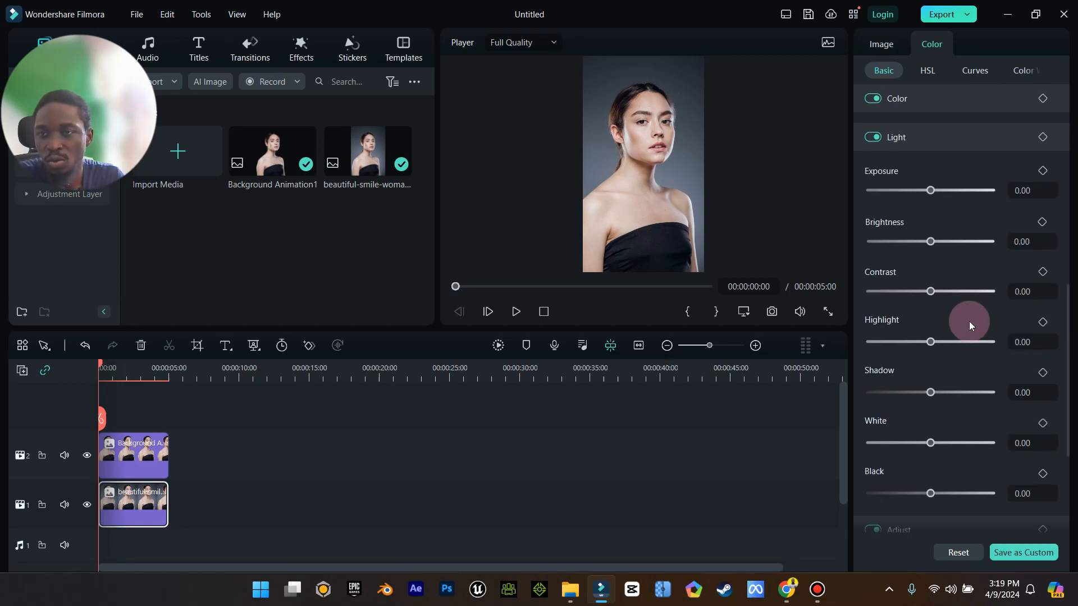
pyautogui.scroll(1, 979, 338)
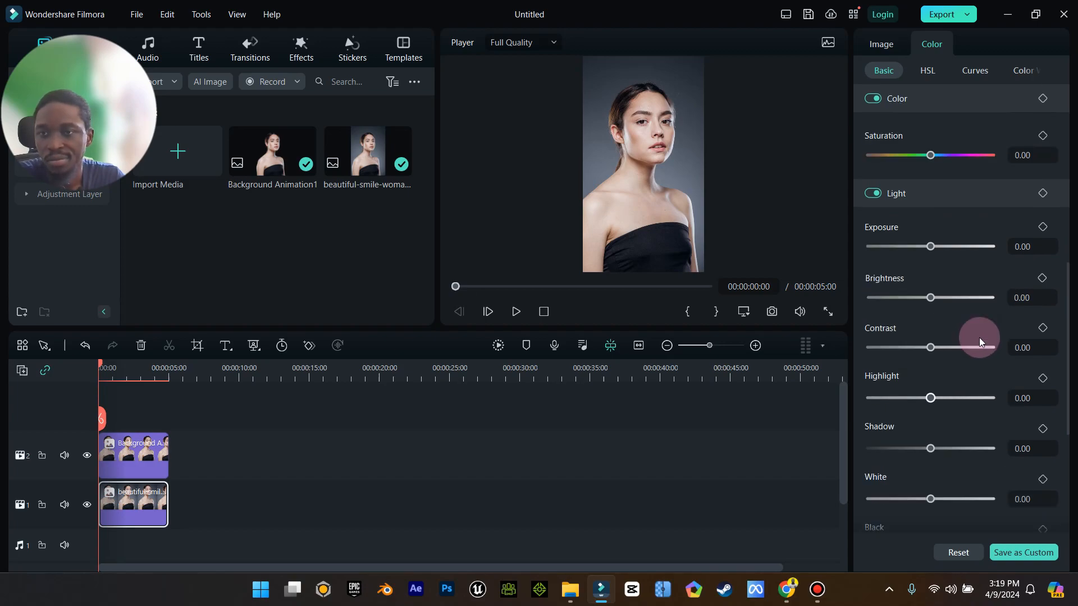
pyautogui.scroll(4, 979, 338)
pyautogui.scroll(5, 978, 338)
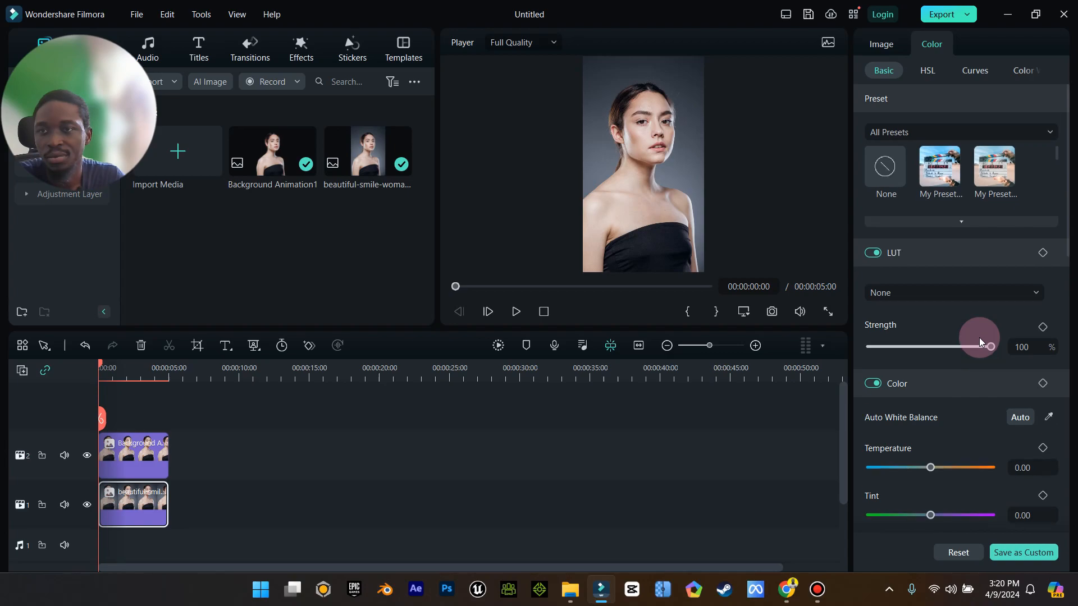
# Open the Curves and Color Wheels panels and nudge the highlights level slightly.
pyautogui.click(974, 72)
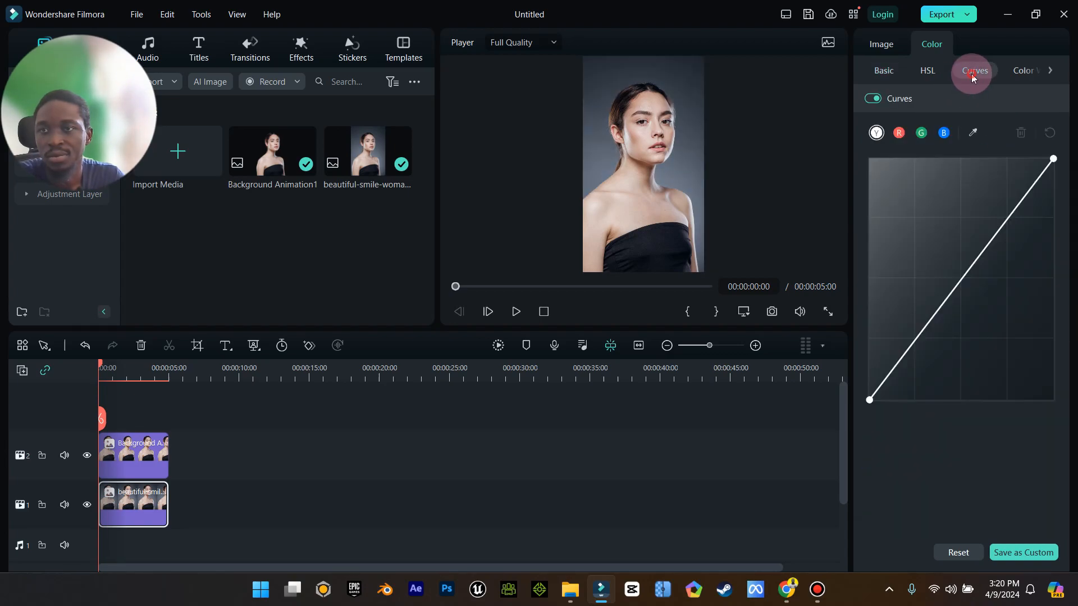
pyautogui.click(1023, 70)
pyautogui.click(1049, 70)
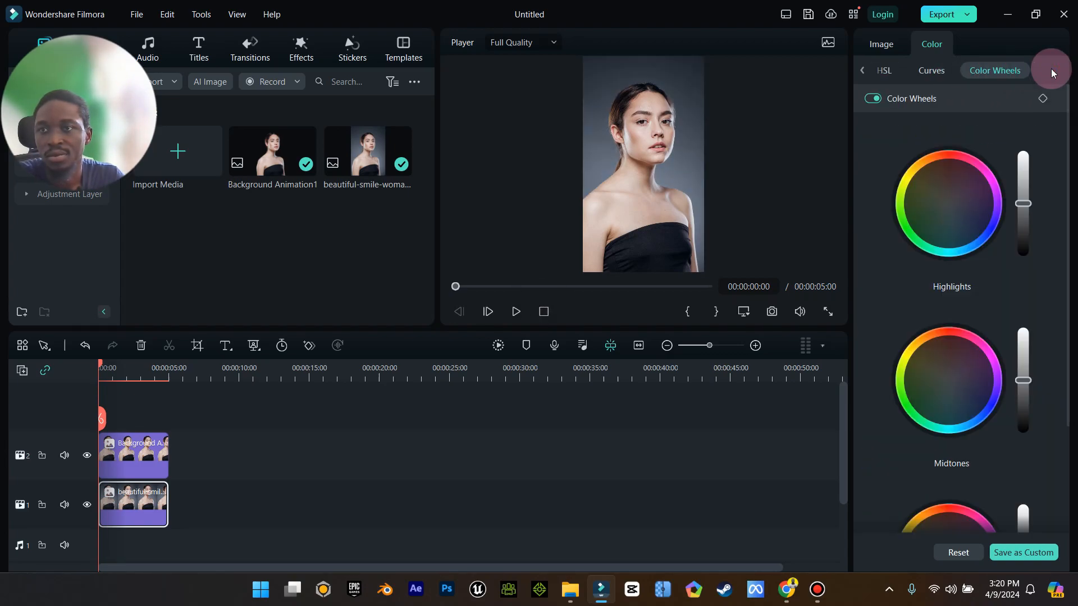
pyautogui.moveTo(1023, 204); pyautogui.dragTo(1026, 210)
# Slightly shift the red hue and saturation and the orange hue in the HSL panel.
pyautogui.click(887, 71)
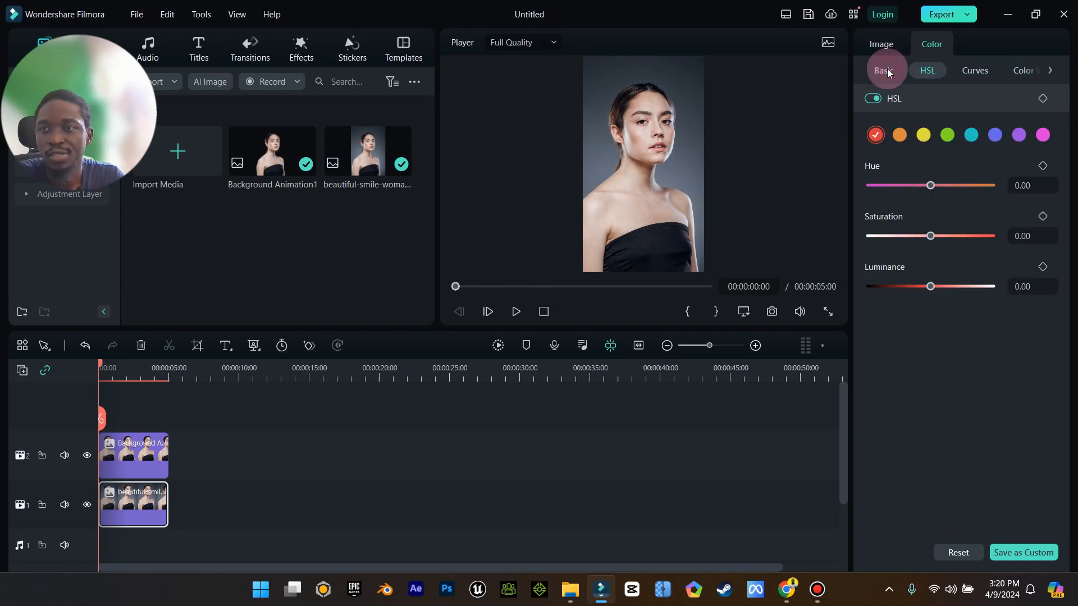
pyautogui.moveTo(930, 185)
pyautogui.mouseDown()
pyautogui.moveTo(975, 188)
pyautogui.moveTo(939, 186)
pyautogui.mouseUp()
pyautogui.moveTo(932, 236)
pyautogui.mouseDown()
pyautogui.moveTo(987, 238)
pyautogui.moveTo(913, 240)
pyautogui.mouseUp()
pyautogui.click(901, 134)
pyautogui.moveTo(932, 185)
pyautogui.mouseDown()
pyautogui.moveTo(979, 188)
pyautogui.moveTo(934, 185)
pyautogui.mouseUp()
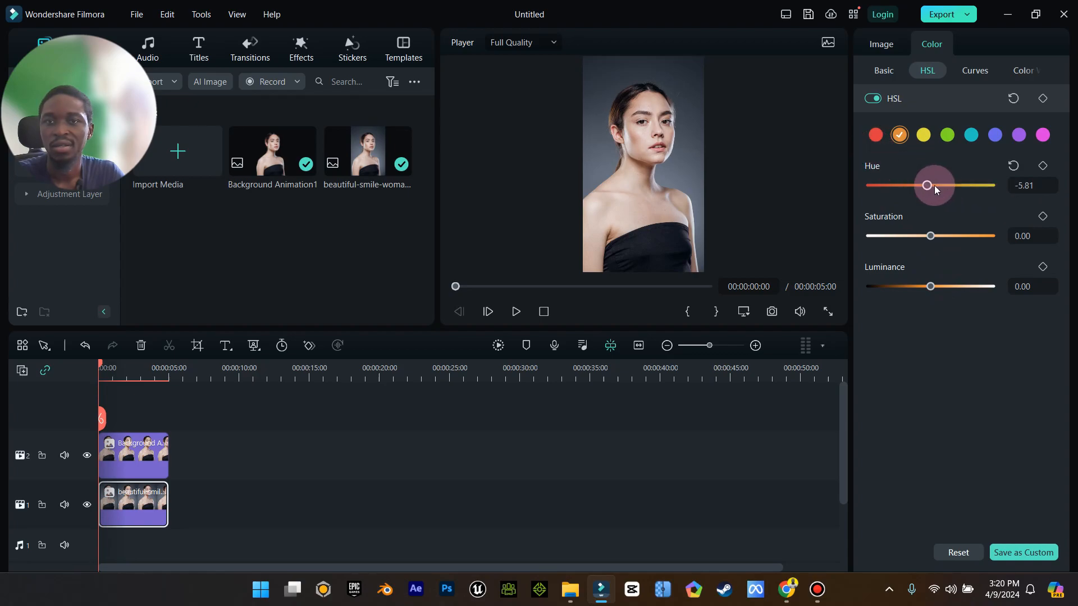
# Try pushing the photo's tint to about 98, then pull it back to about -1.
pyautogui.click(883, 70)
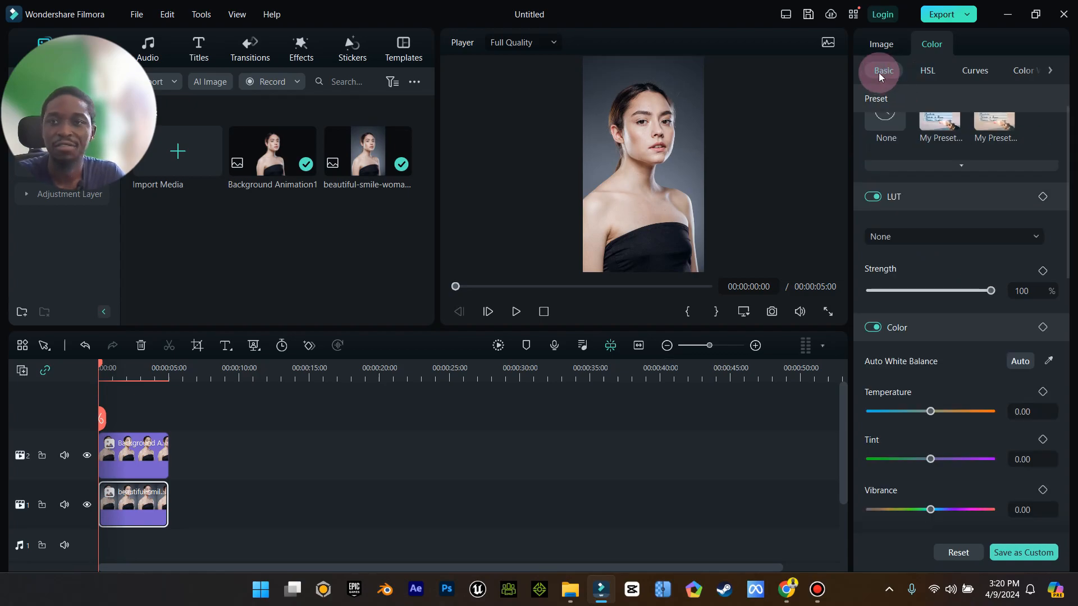
pyautogui.scroll(-1, 959, 240)
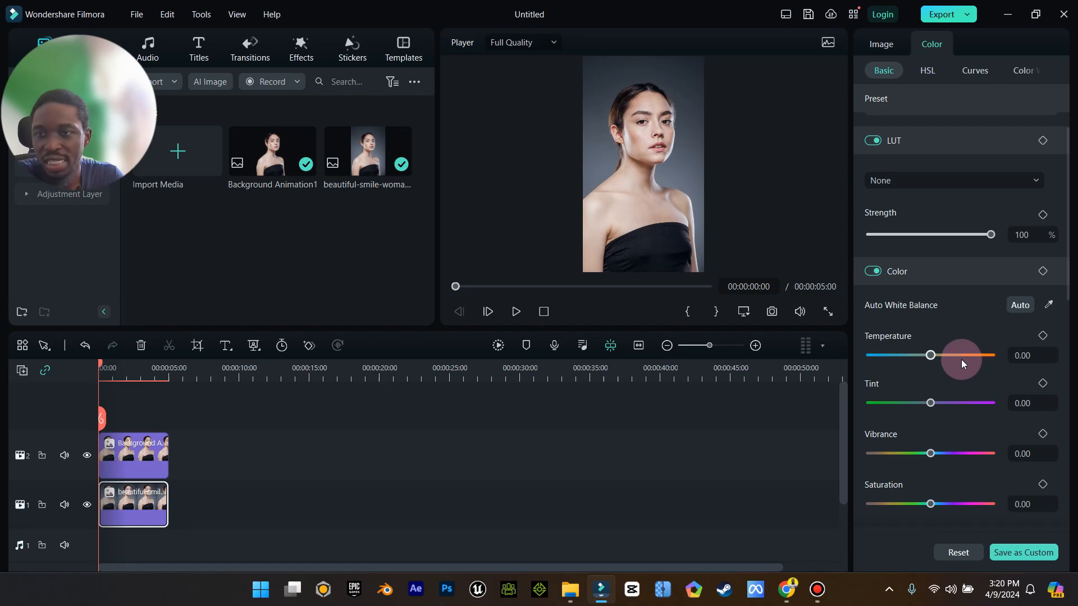
pyautogui.scroll(-1, 961, 359)
pyautogui.scroll(-6, 961, 359)
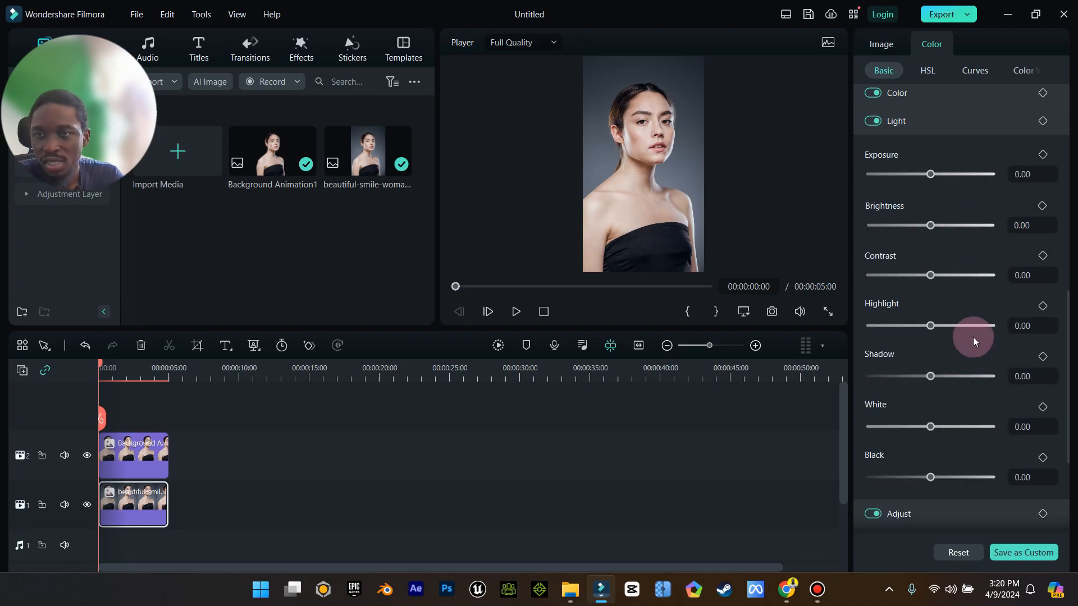
pyautogui.scroll(-2, 975, 331)
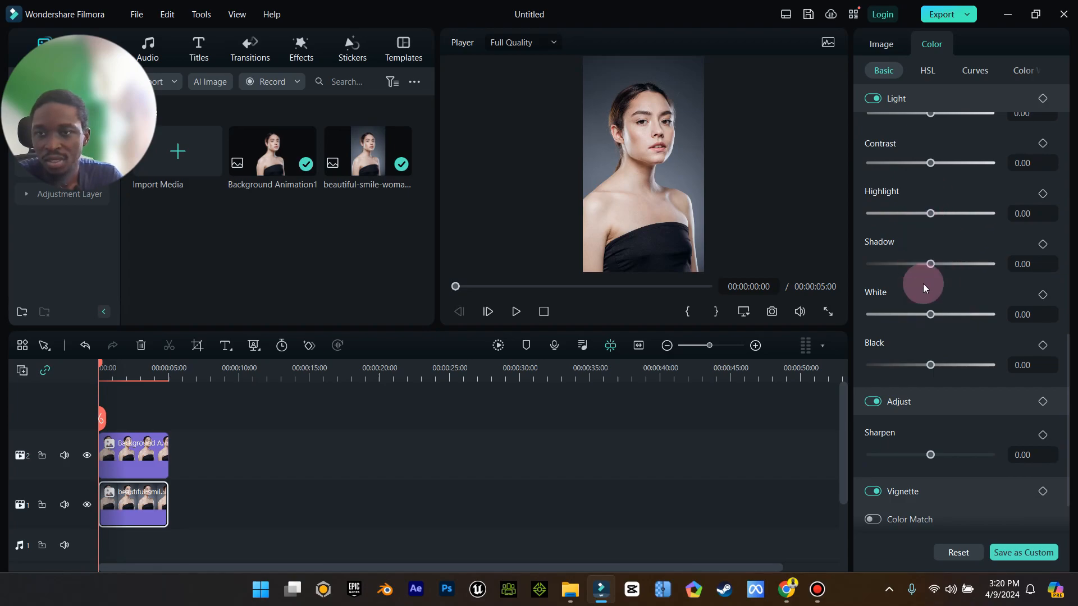
pyautogui.scroll(-1, 923, 284)
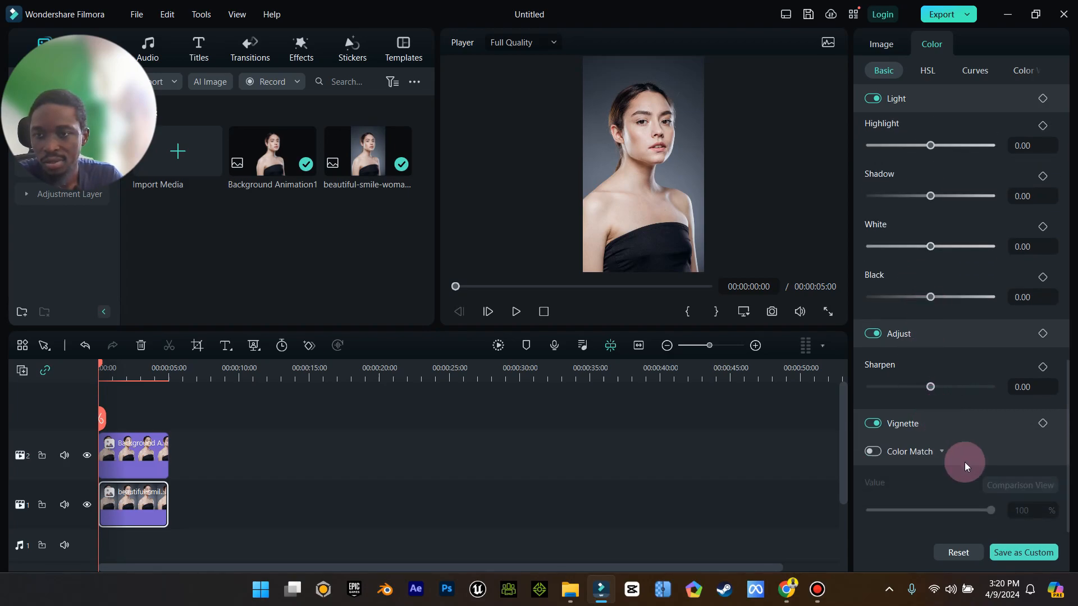
pyautogui.scroll(8, 964, 462)
pyautogui.moveTo(930, 251); pyautogui.dragTo(998, 254)
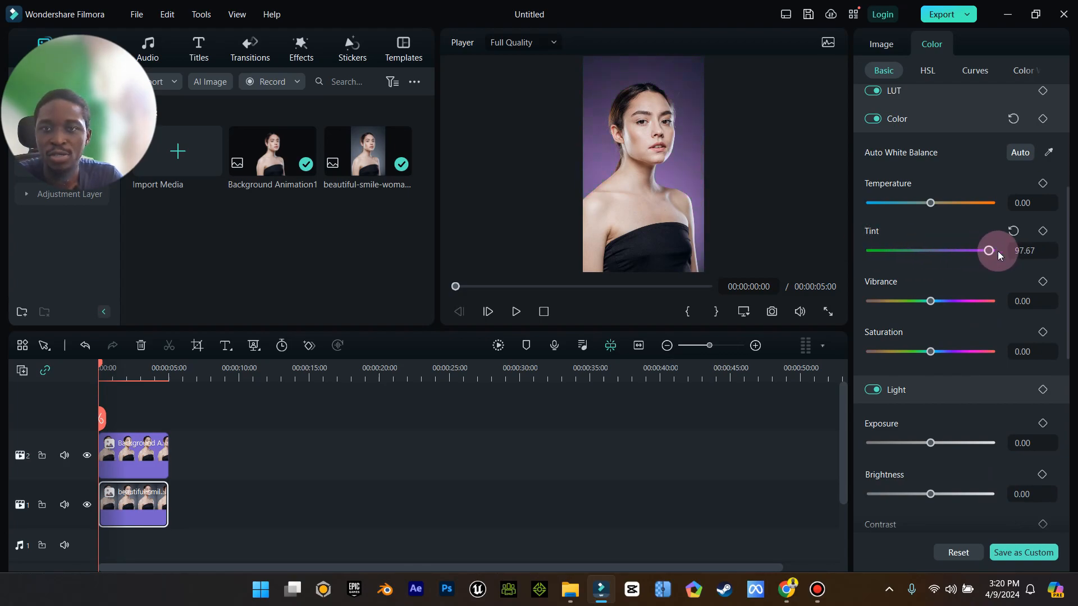
pyautogui.moveTo(901, 251); pyautogui.dragTo(931, 270)
# Browse the color wheels, mask and AI tools panels of the photo clip.
pyautogui.scroll(3, 931, 270)
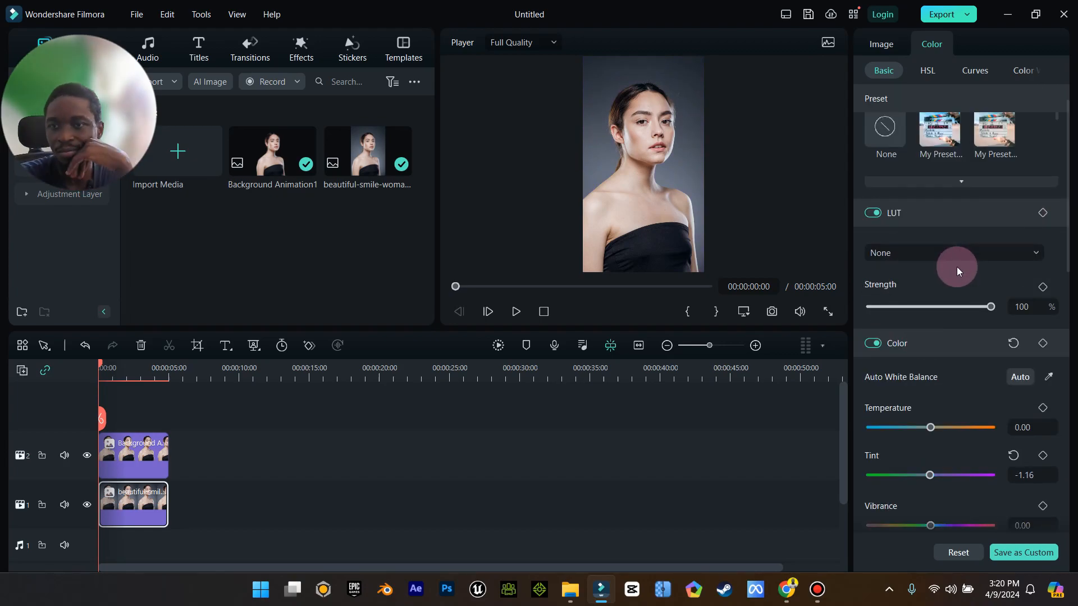
pyautogui.scroll(1, 957, 267)
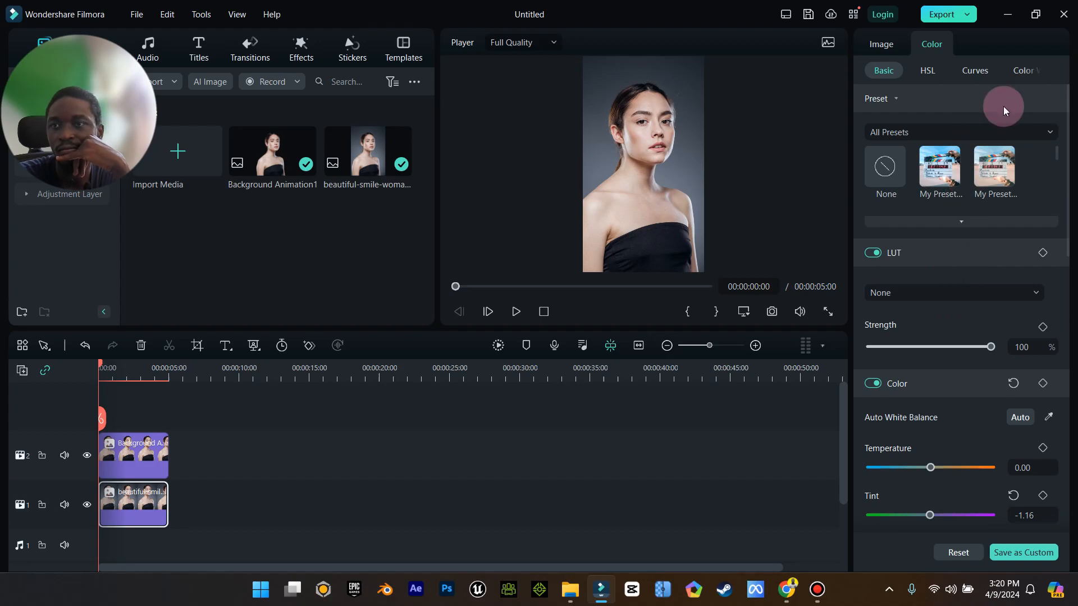
pyautogui.click(994, 71)
pyautogui.click(1024, 71)
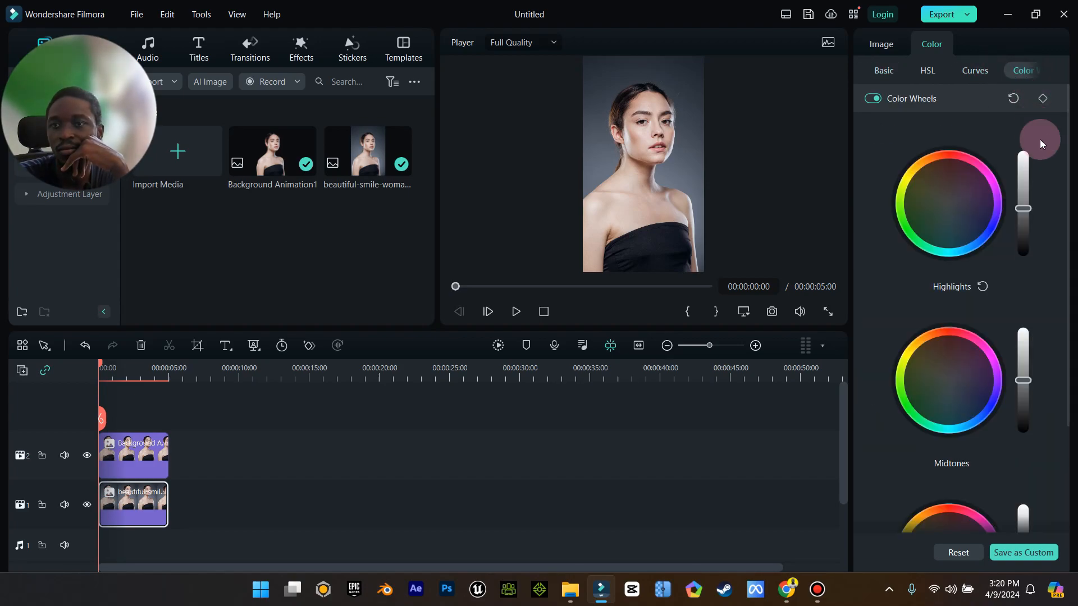
pyautogui.scroll(-1, 1015, 318)
pyautogui.scroll(1, 1015, 318)
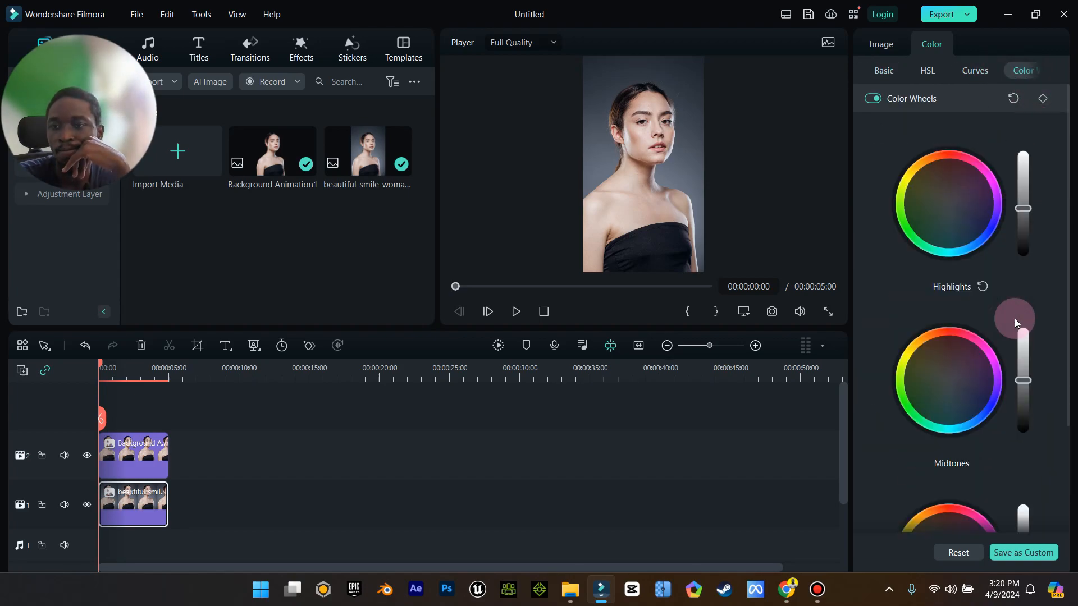
pyautogui.click(881, 44)
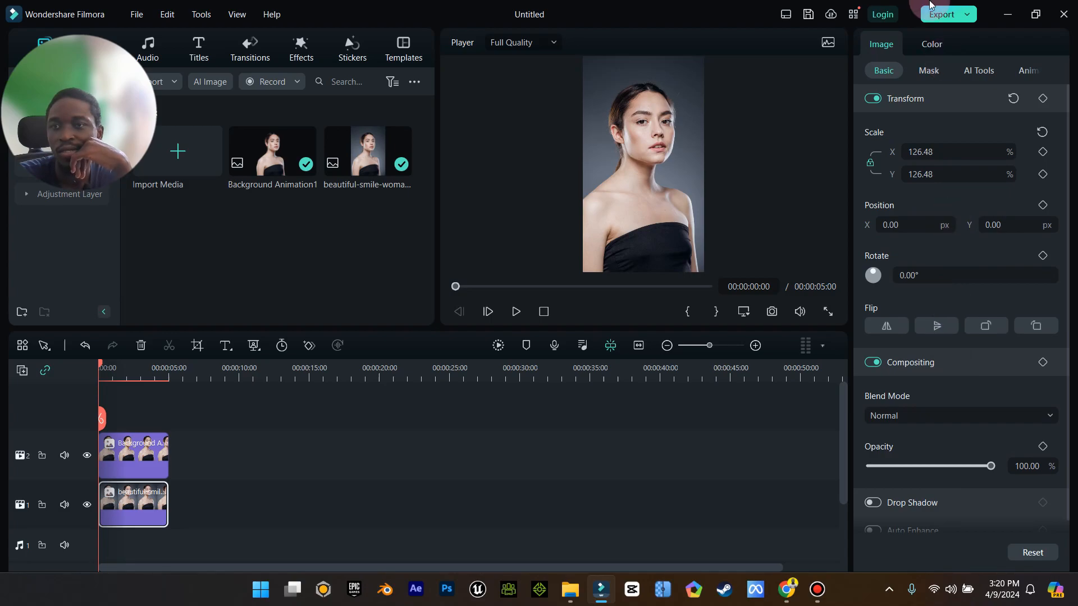
pyautogui.click(937, 74)
pyautogui.click(982, 72)
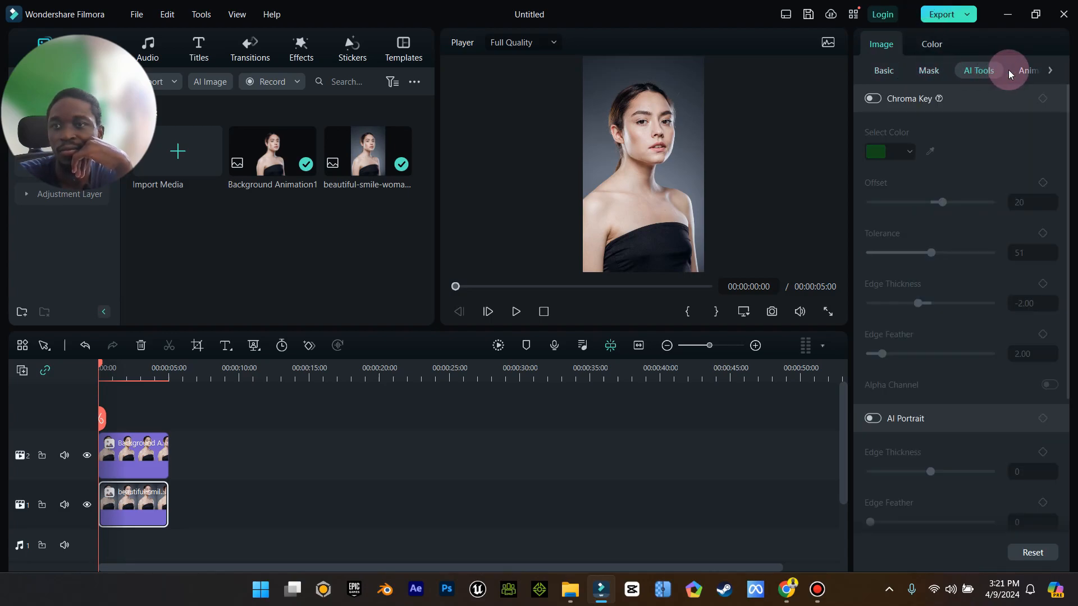
pyautogui.click(925, 46)
pyautogui.scroll(-3, 986, 253)
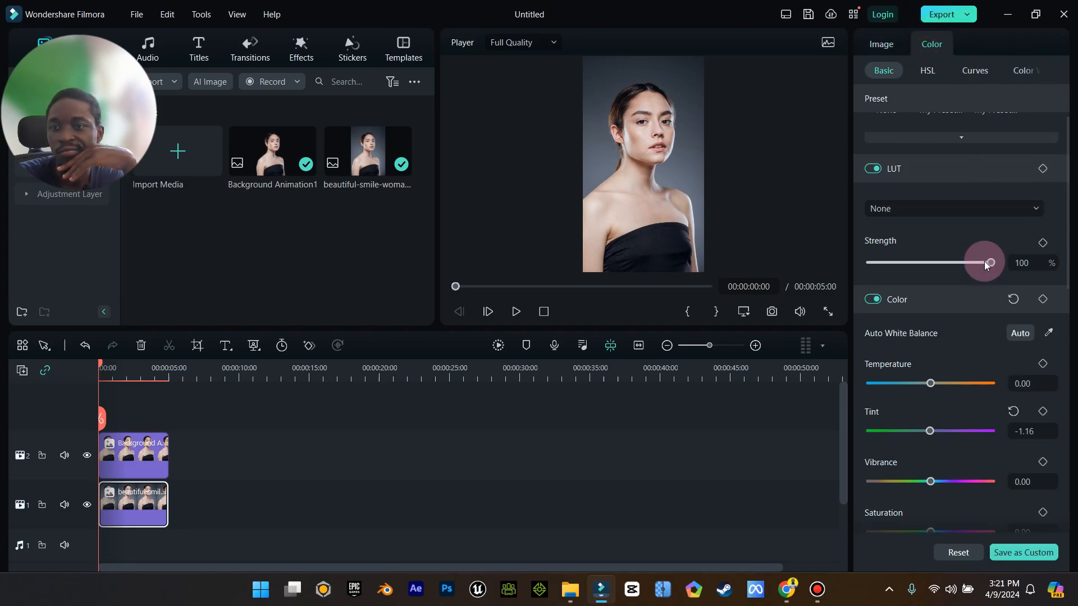
pyautogui.scroll(-9, 977, 324)
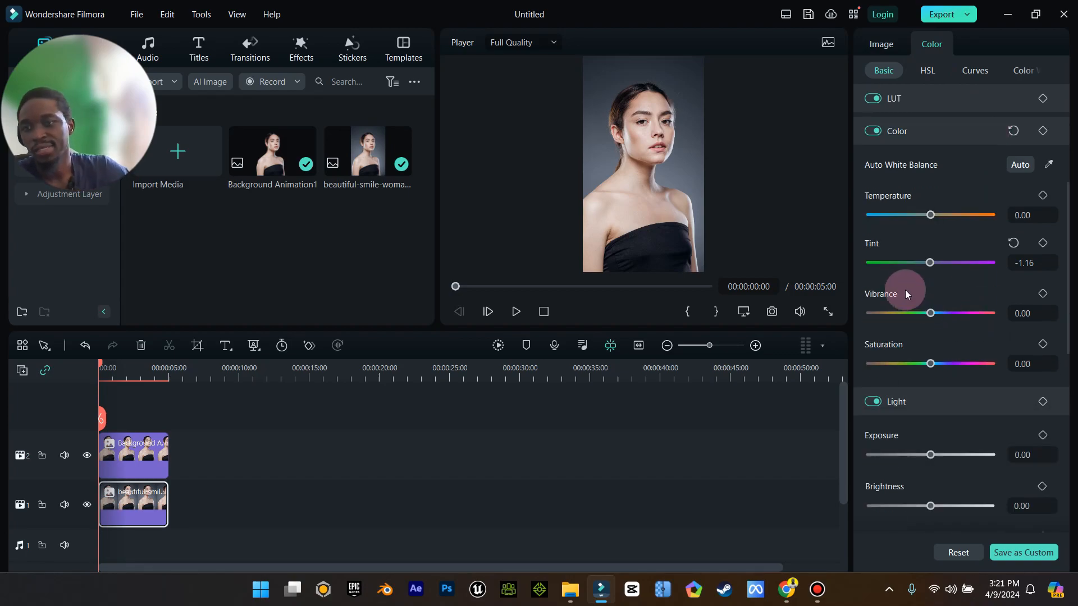
pyautogui.scroll(-6, 944, 301)
pyautogui.scroll(4, 960, 304)
pyautogui.scroll(6, 961, 304)
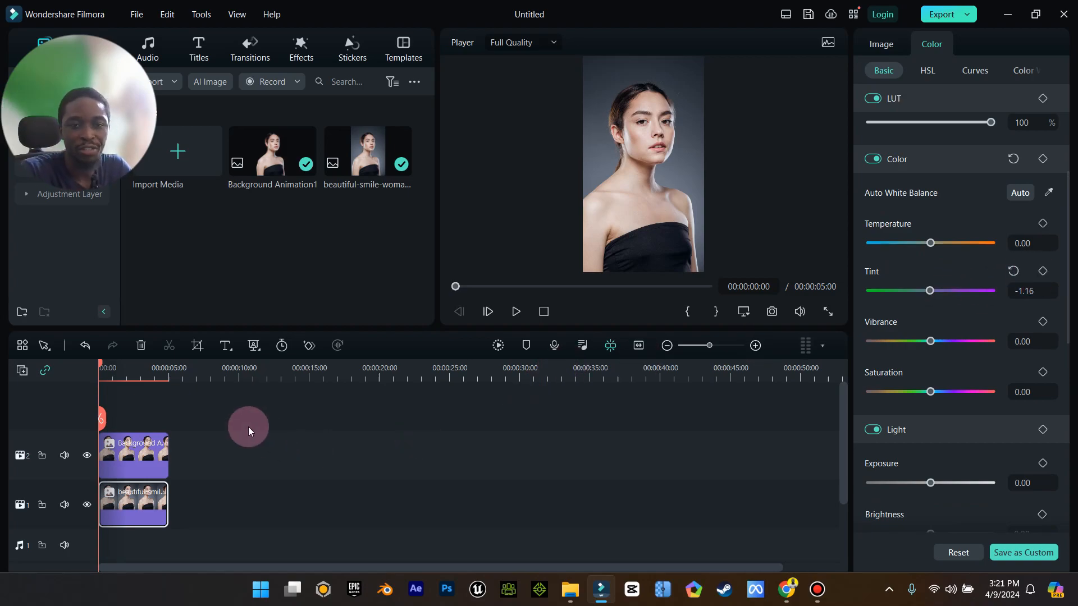
# Set the photo clip's tint to -100 for a green background behind the cutout.
pyautogui.click(709, 346)
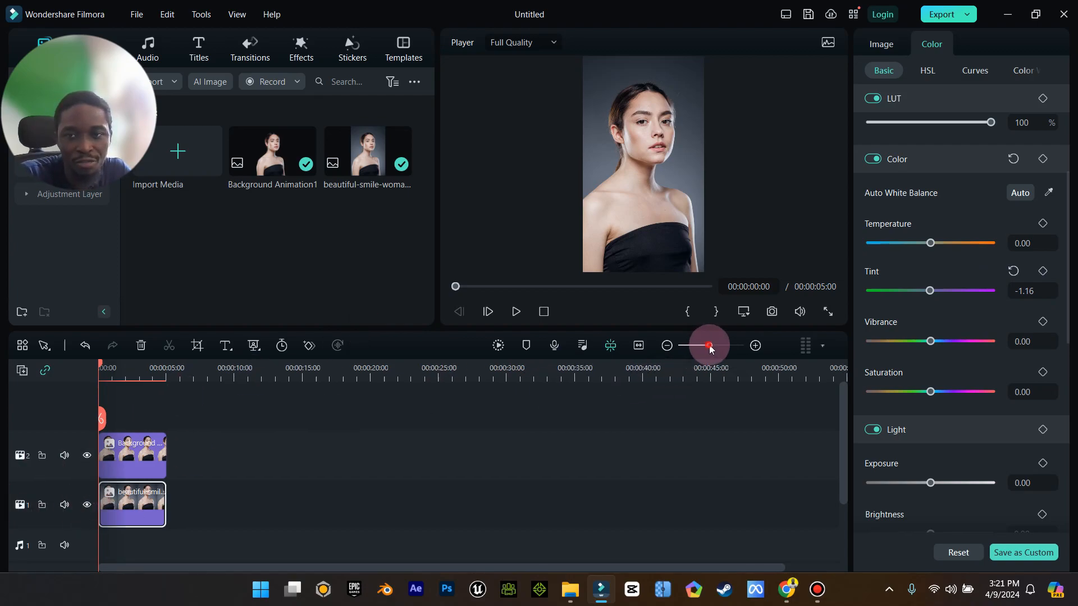
pyautogui.moveTo(709, 345); pyautogui.dragTo(719, 345)
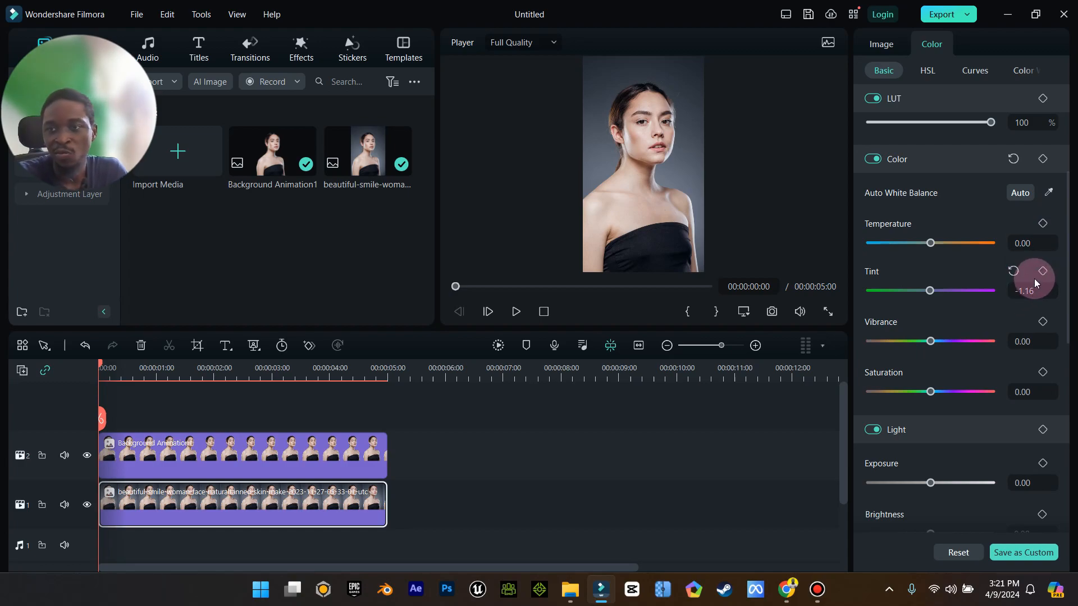
pyautogui.moveTo(943, 286); pyautogui.dragTo(878, 292)
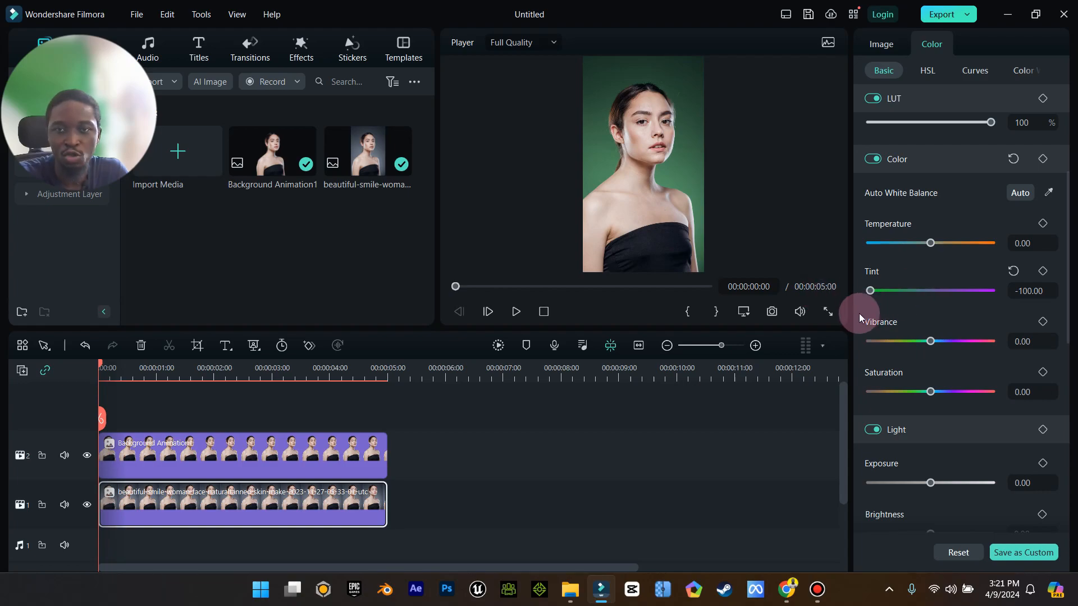
# Keyframe the photo clip's tint at -100 on the first frame and 100 at the clip's end, then play back the color change.
pyautogui.click(1043, 272)
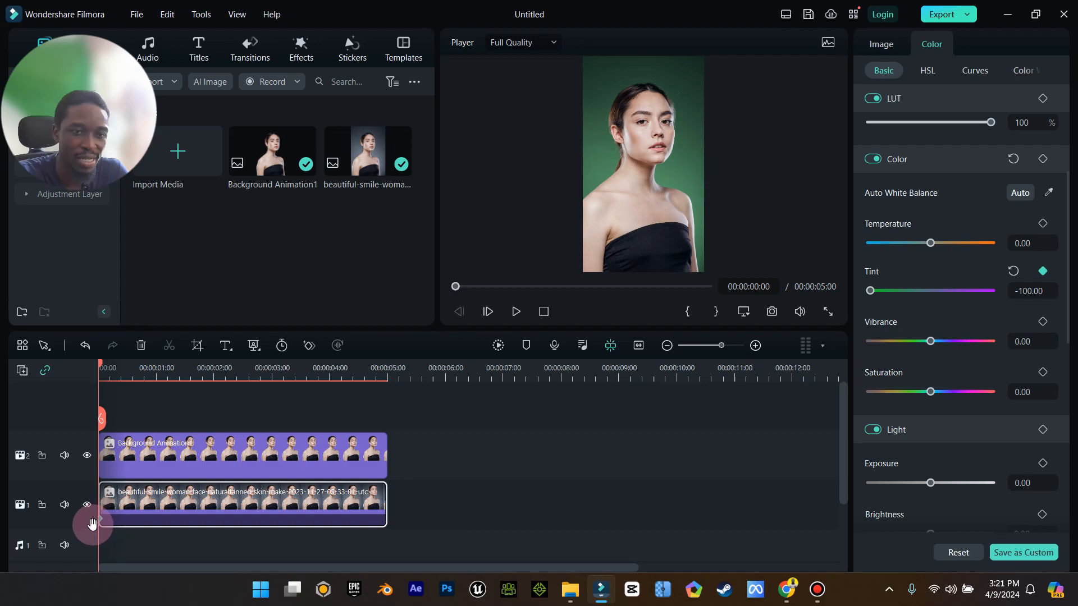
pyautogui.click(113, 368)
pyautogui.moveTo(114, 368); pyautogui.dragTo(388, 418)
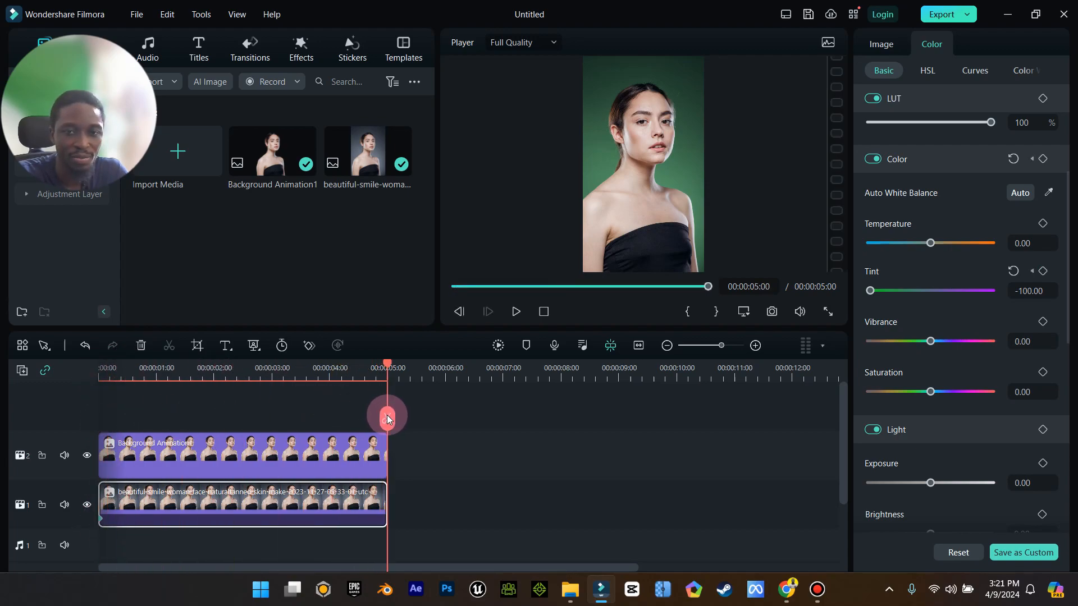
pyautogui.moveTo(870, 289); pyautogui.dragTo(1002, 288)
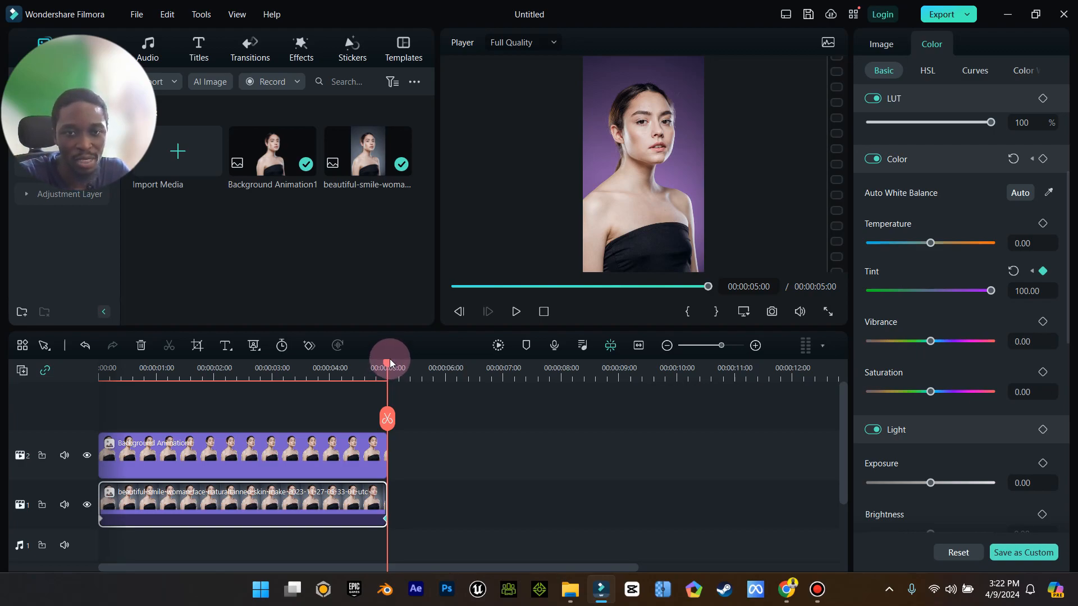
pyautogui.moveTo(390, 363); pyautogui.dragTo(23, 374)
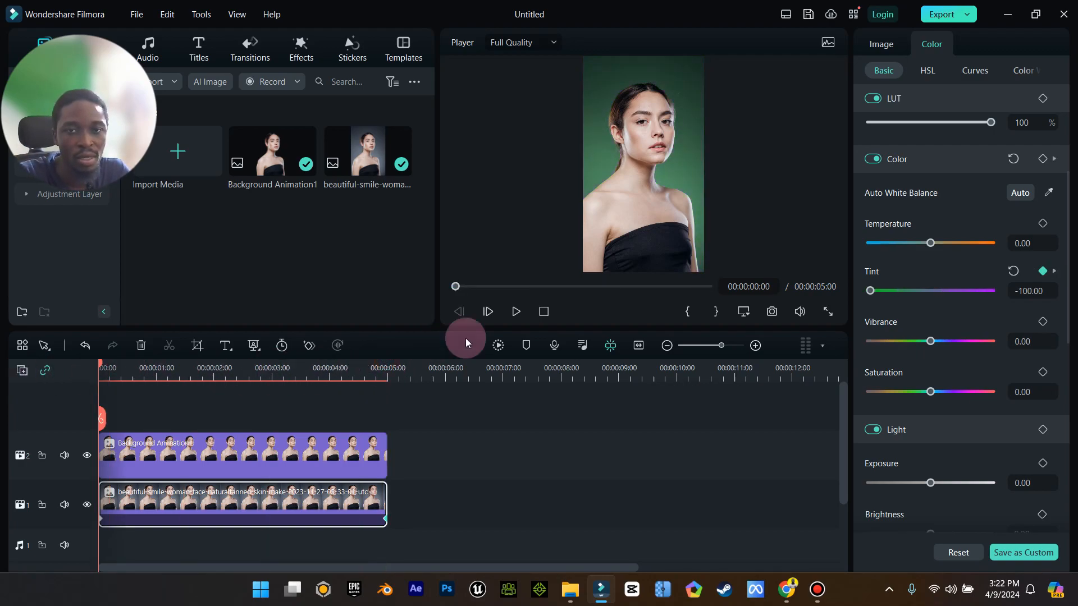
pyautogui.click(513, 321)
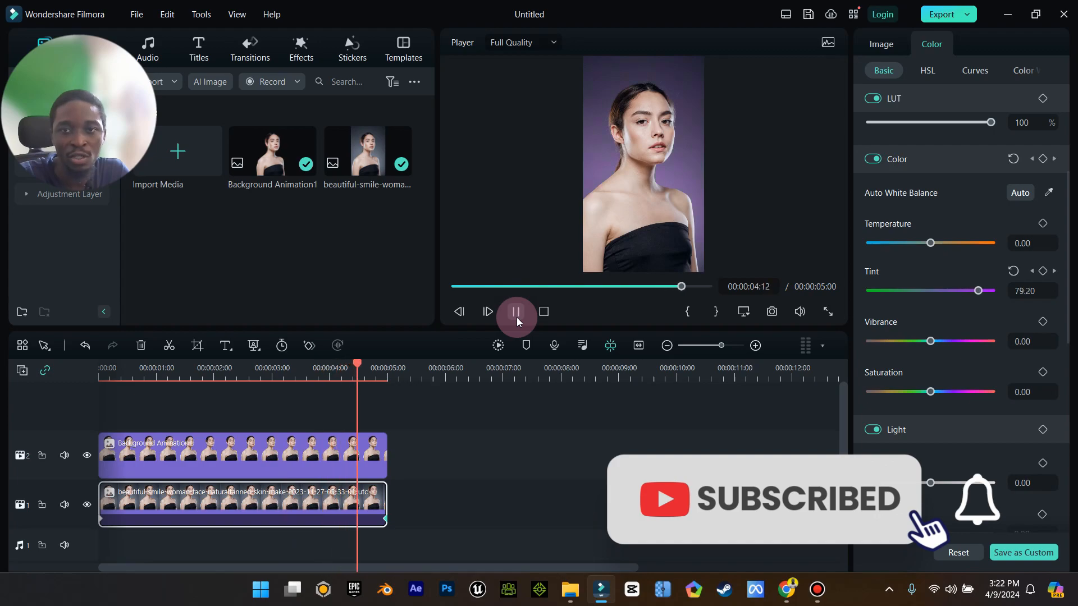
pyautogui.moveTo(388, 362); pyautogui.dragTo(359, 368)
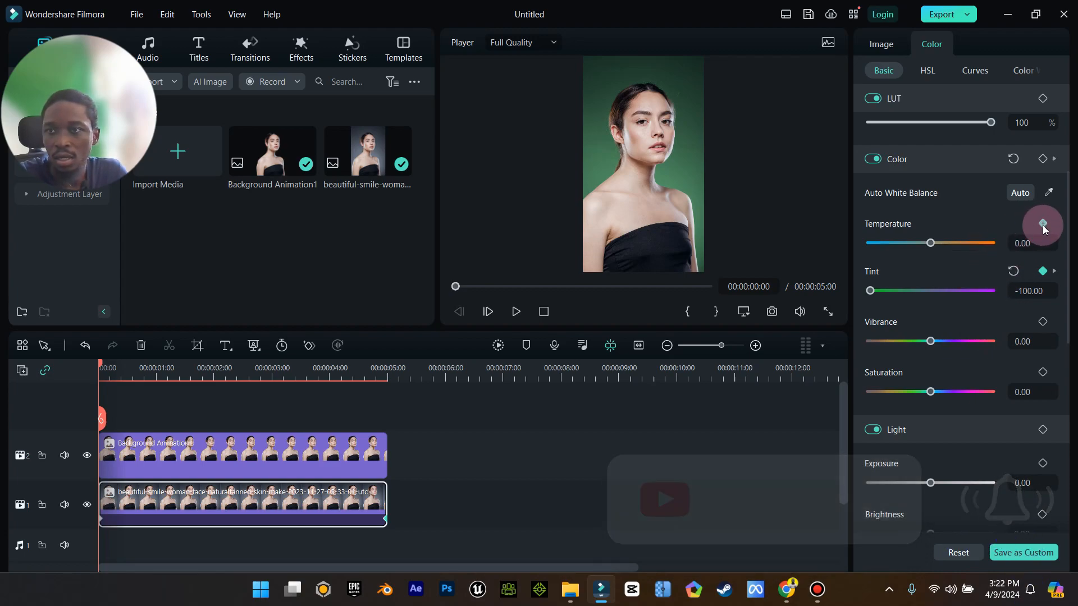
# Keyframe the photo's temperature at -100 at the start, 100 at about 2 seconds, and about -83 near the end.
pyautogui.moveTo(926, 244); pyautogui.dragTo(870, 246)
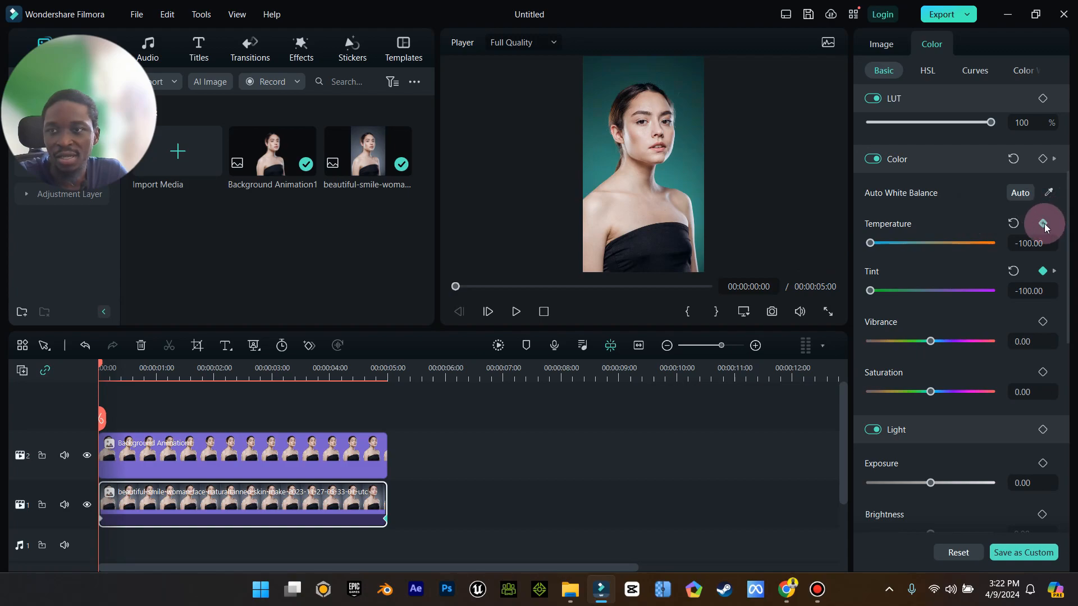
pyautogui.moveTo(99, 362); pyautogui.dragTo(235, 390)
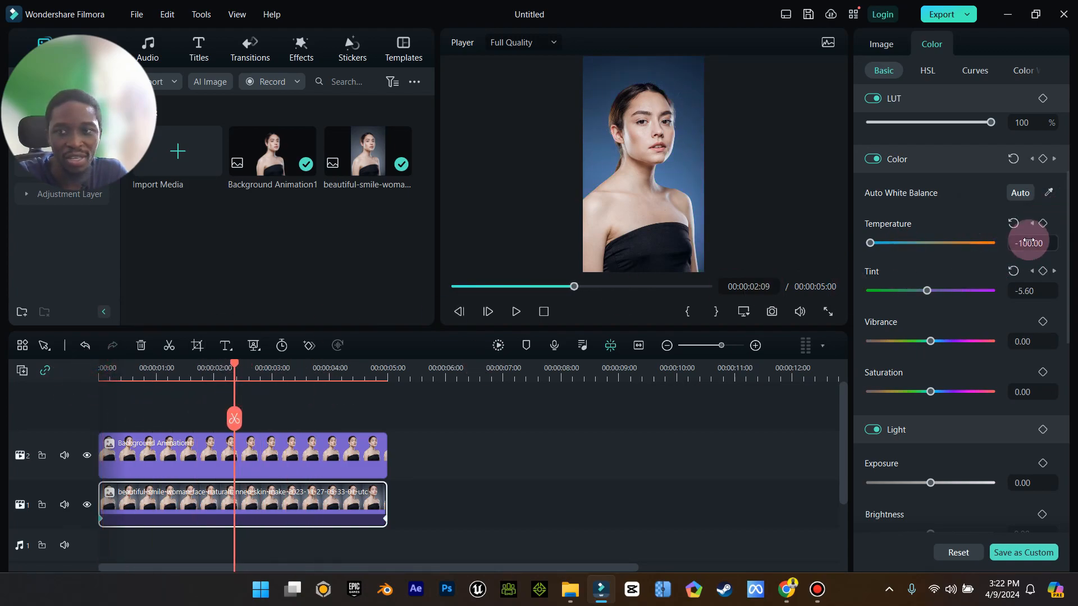
pyautogui.moveTo(871, 247); pyautogui.dragTo(1030, 242)
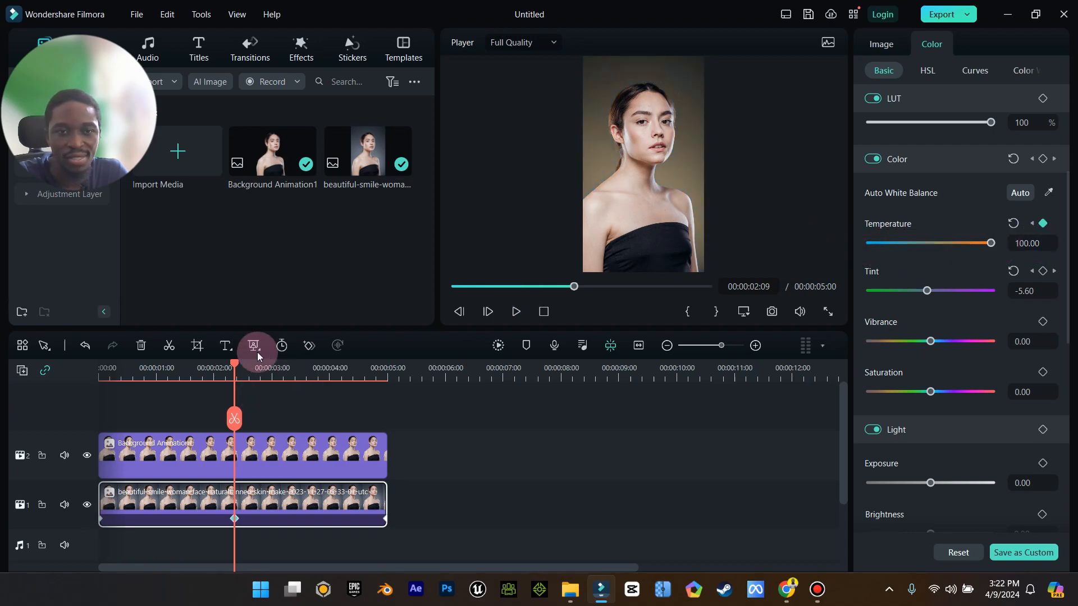
pyautogui.moveTo(234, 366); pyautogui.dragTo(383, 394)
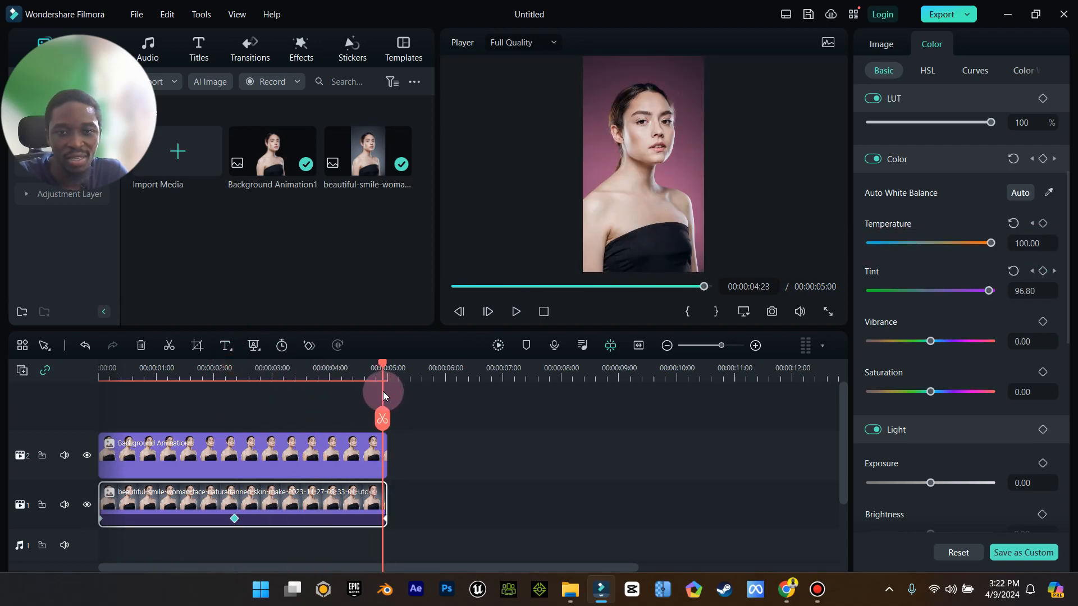
pyautogui.moveTo(983, 247); pyautogui.dragTo(879, 246)
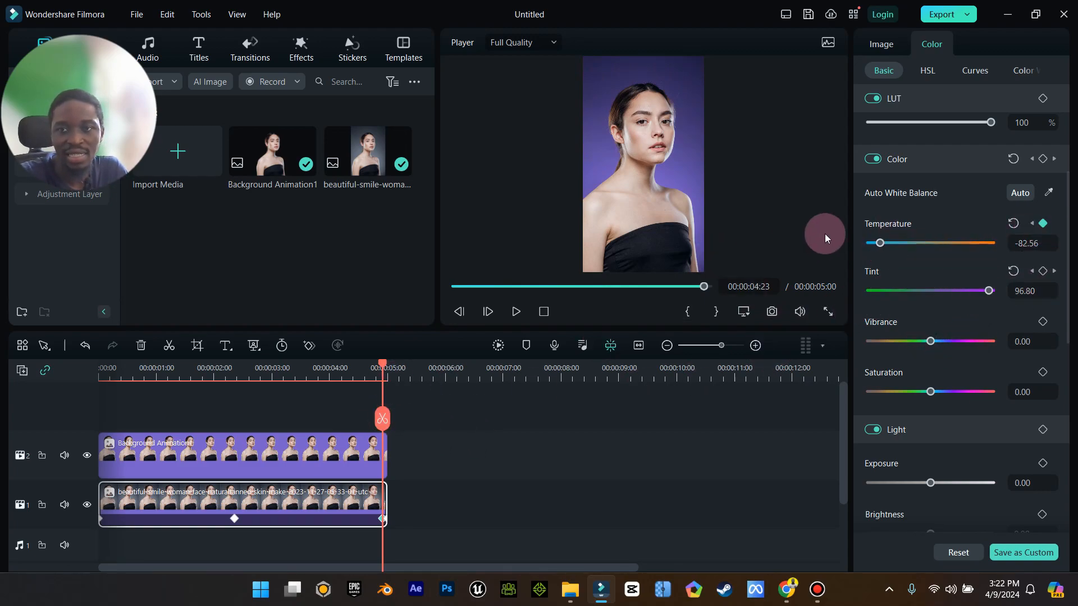
pyautogui.moveTo(378, 367); pyautogui.dragTo(2, 366)
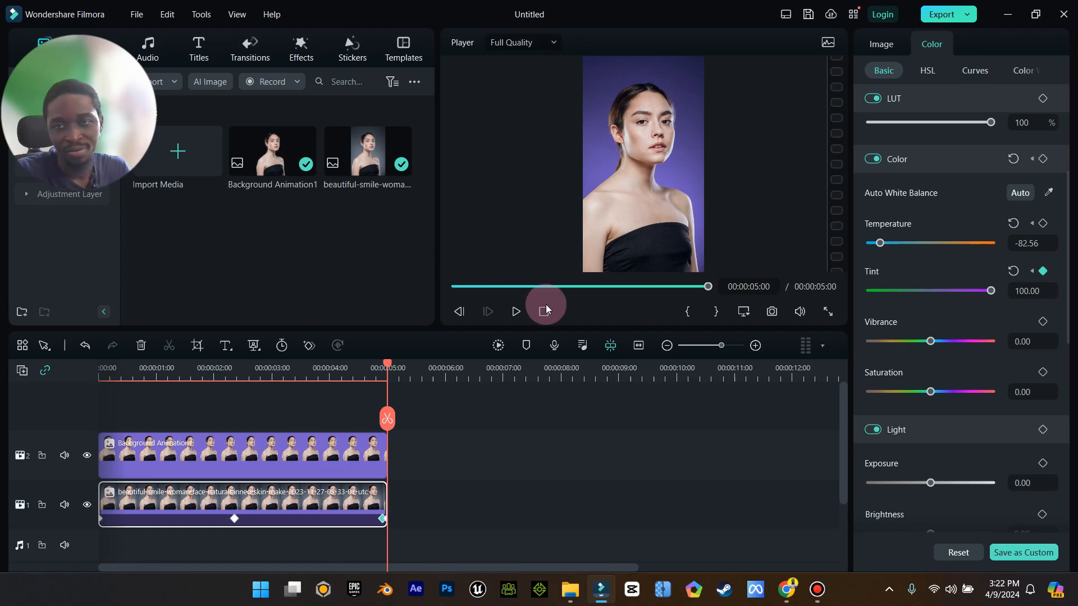
# Move the cutout up one track and insert a Default Title on the freed track between cutout and photo.
pyautogui.moveTo(279, 443); pyautogui.dragTo(288, 421)
pyautogui.click(206, 45)
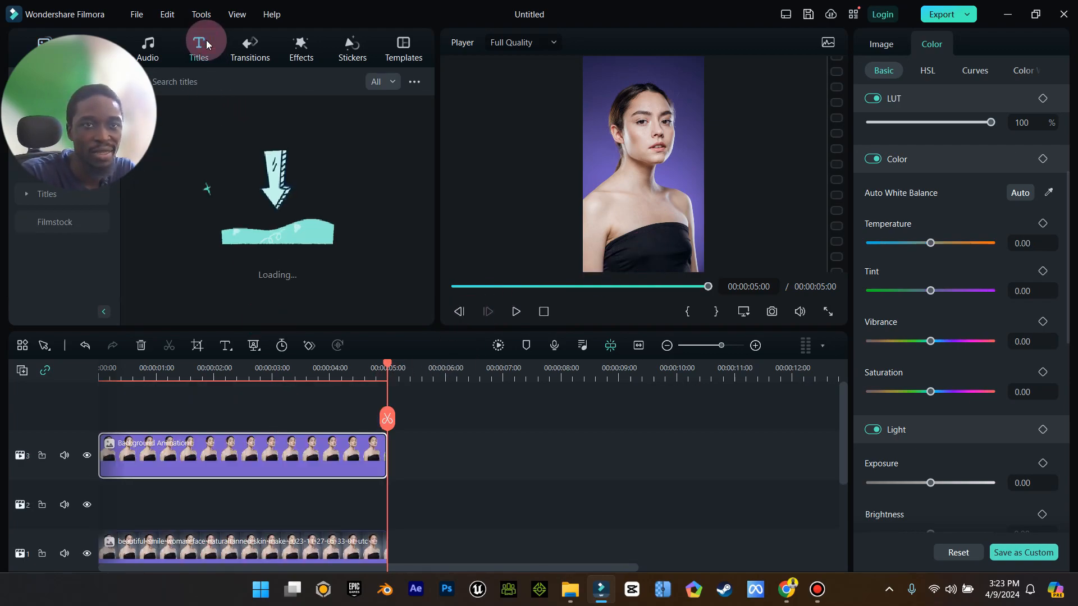
pyautogui.moveTo(140, 35); pyautogui.dragTo(969, 104)
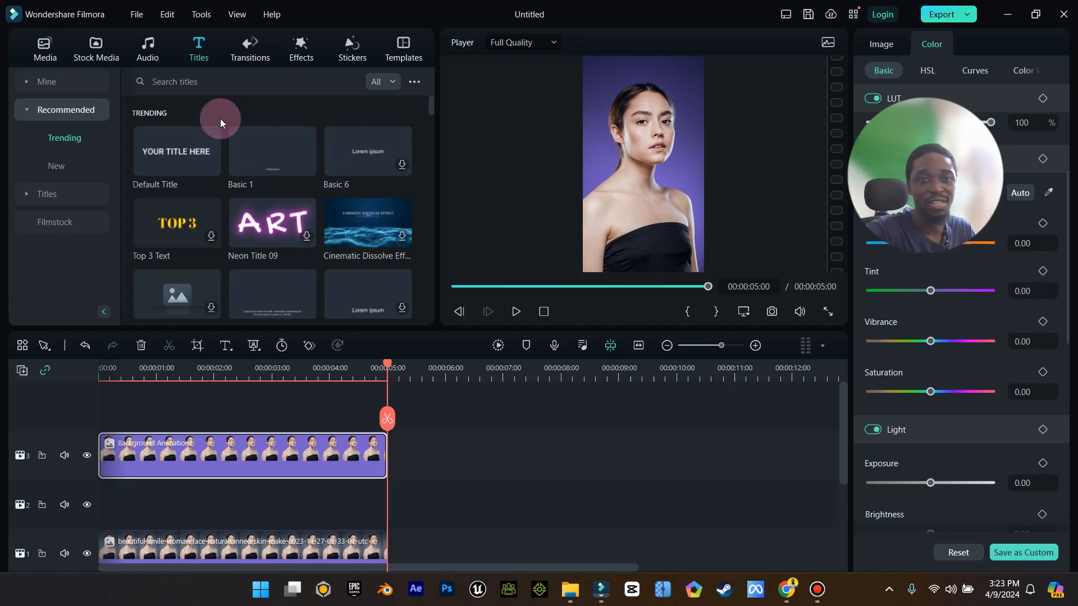
pyautogui.moveTo(174, 143)
pyautogui.moveTo(159, 155); pyautogui.dragTo(119, 522)
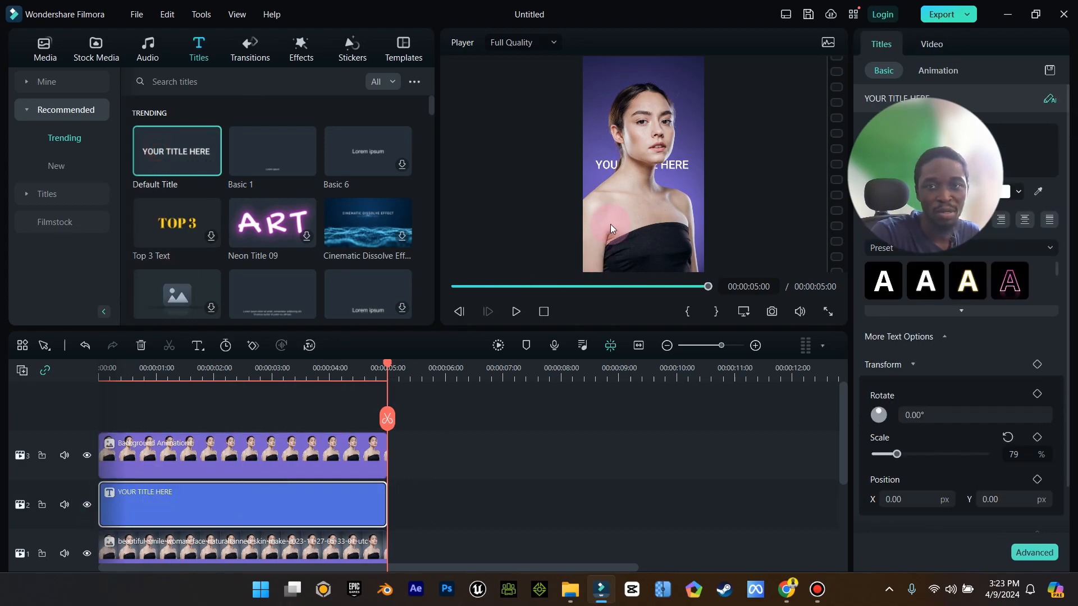
# Lock the cutout and photo tracks, then retype the title text as BACKGROUND.
pyautogui.click(42, 457)
pyautogui.click(43, 554)
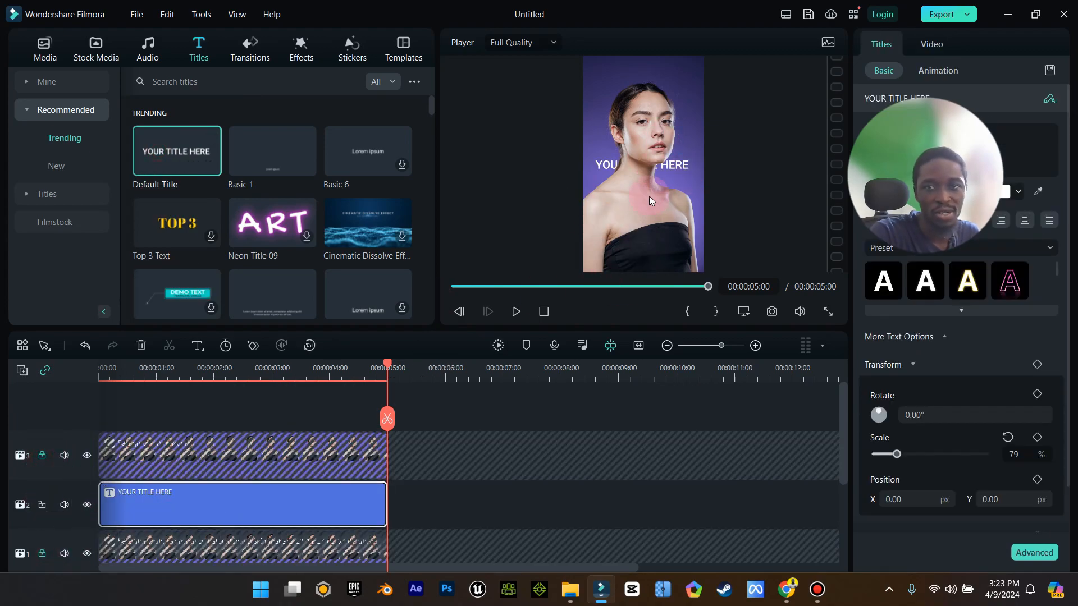
pyautogui.press('capslock')
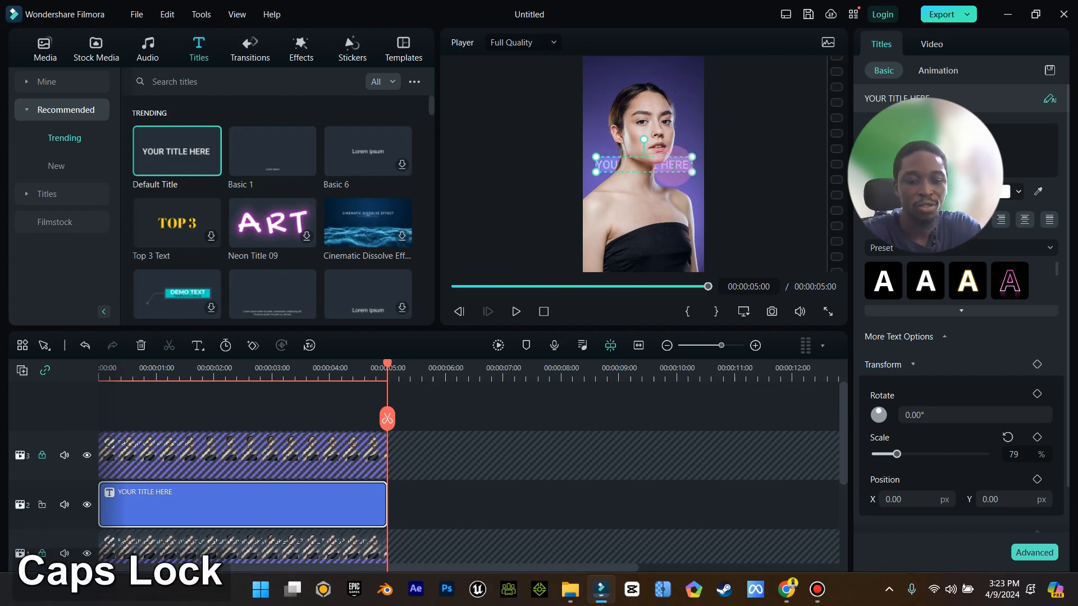
pyautogui.write('BA')
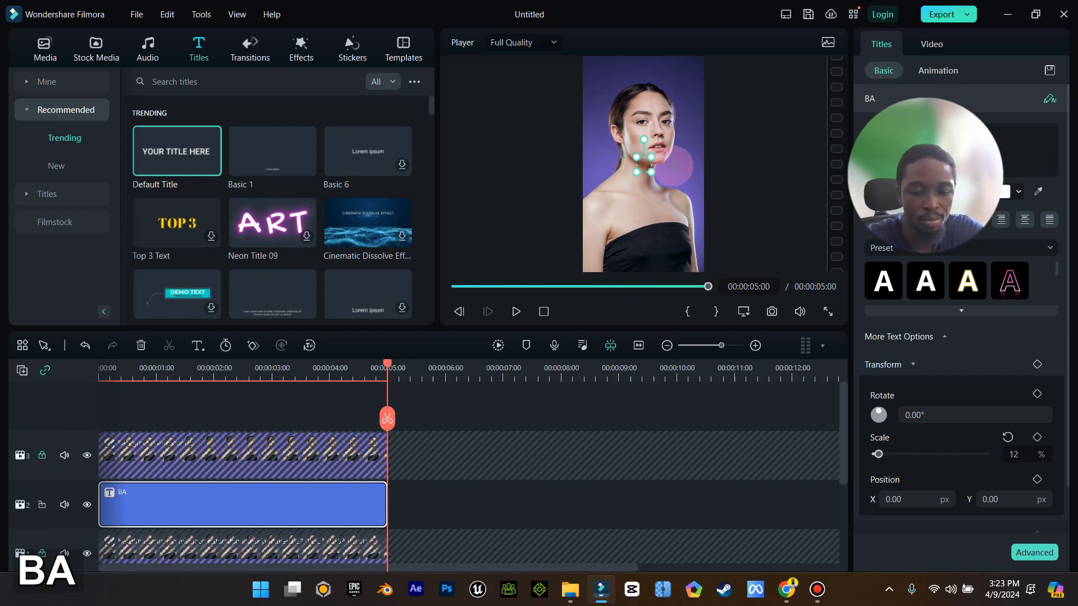
pyautogui.write('CKGROUND')
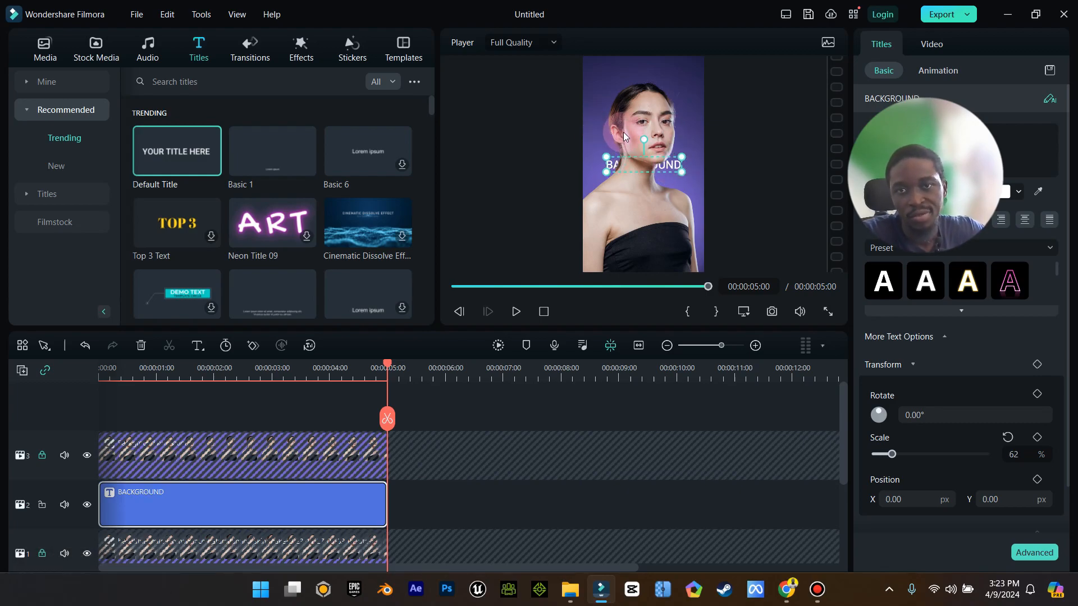
# Rotate the title to -90° and enlarge it to 133% so it runs vertically along the right edge.
pyautogui.moveTo(643, 133); pyautogui.dragTo(693, 97)
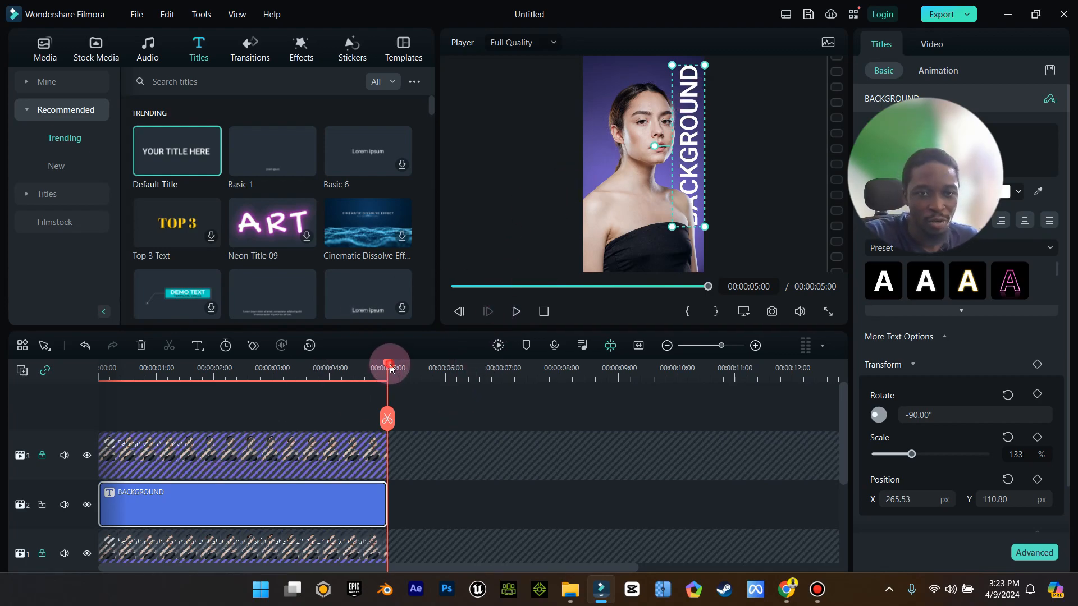
pyautogui.moveTo(391, 367); pyautogui.dragTo(49, 388)
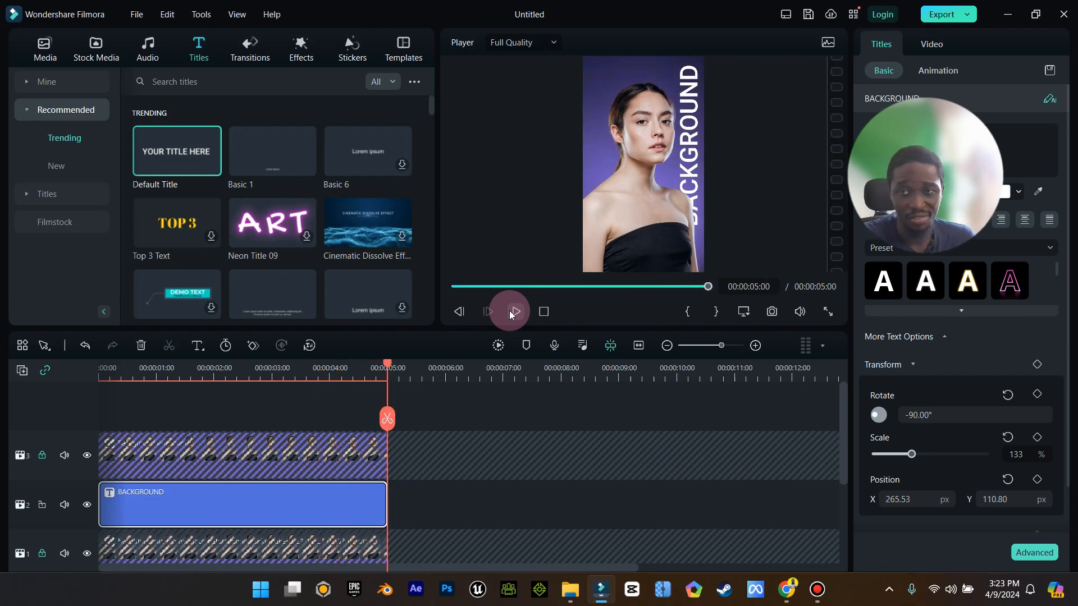
pyautogui.moveTo(402, 372); pyautogui.dragTo(40, 401)
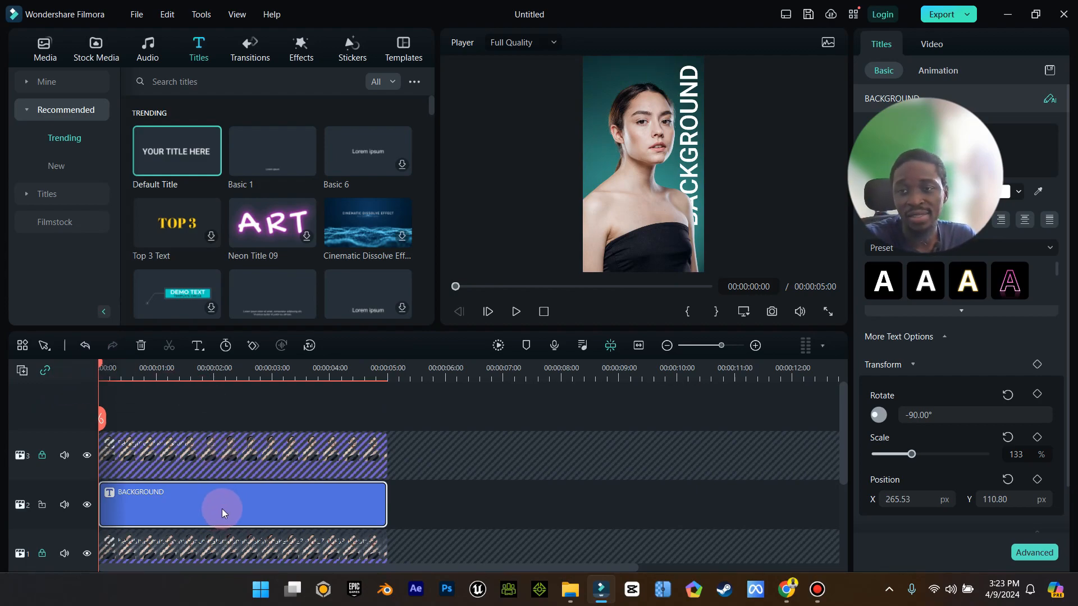
pyautogui.moveTo(975, 105); pyautogui.dragTo(129, 44)
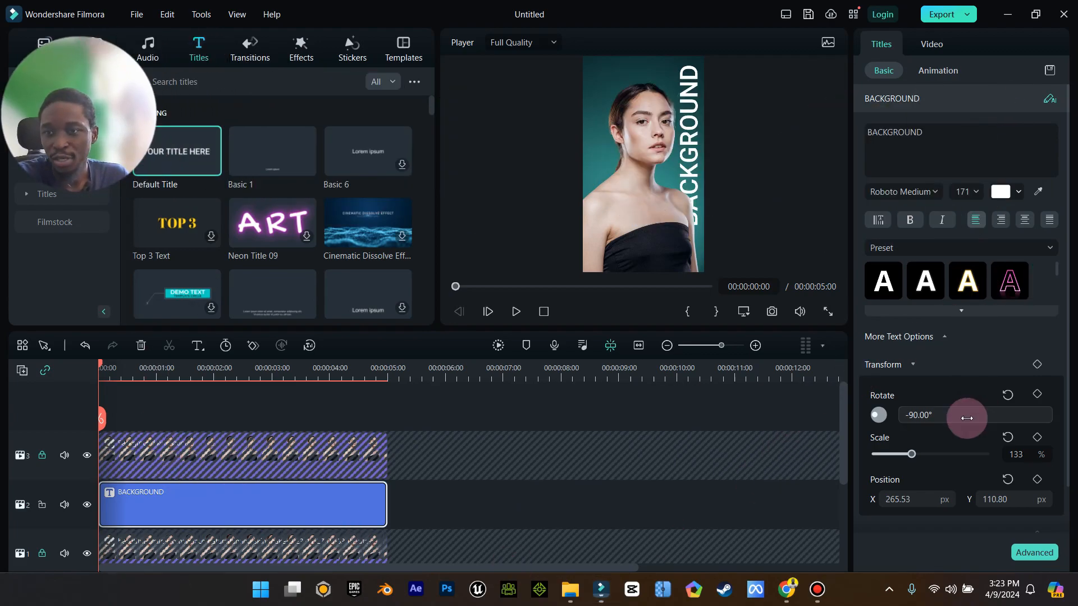
# Set the title's position to X 268.53 and Y -1102.20 and add a position keyframe at the clip's start.
pyautogui.scroll(-1, 982, 397)
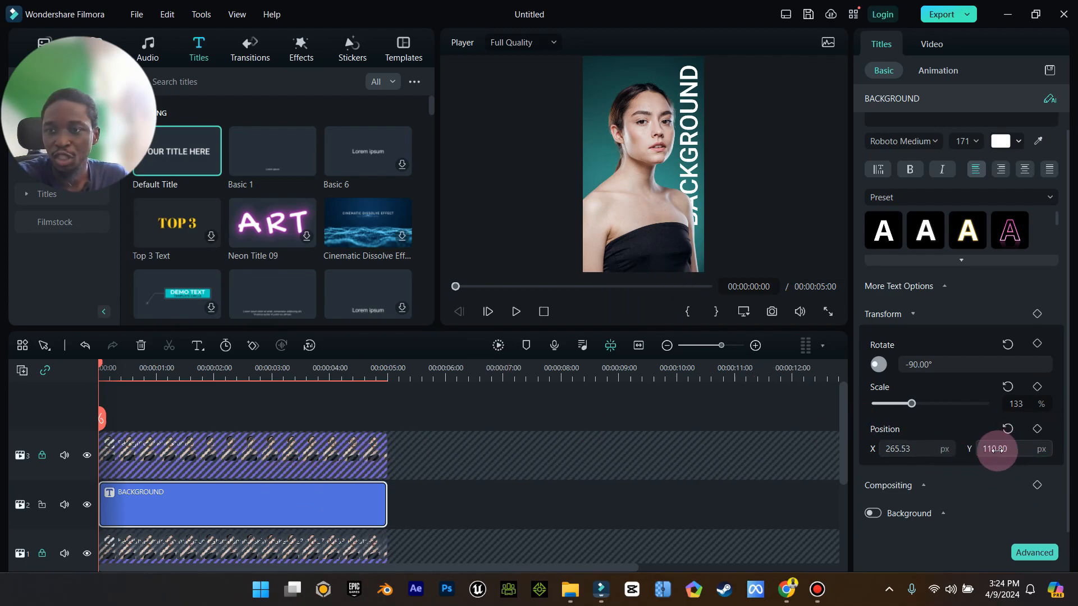
pyautogui.moveTo(907, 452); pyautogui.dragTo(899, 452)
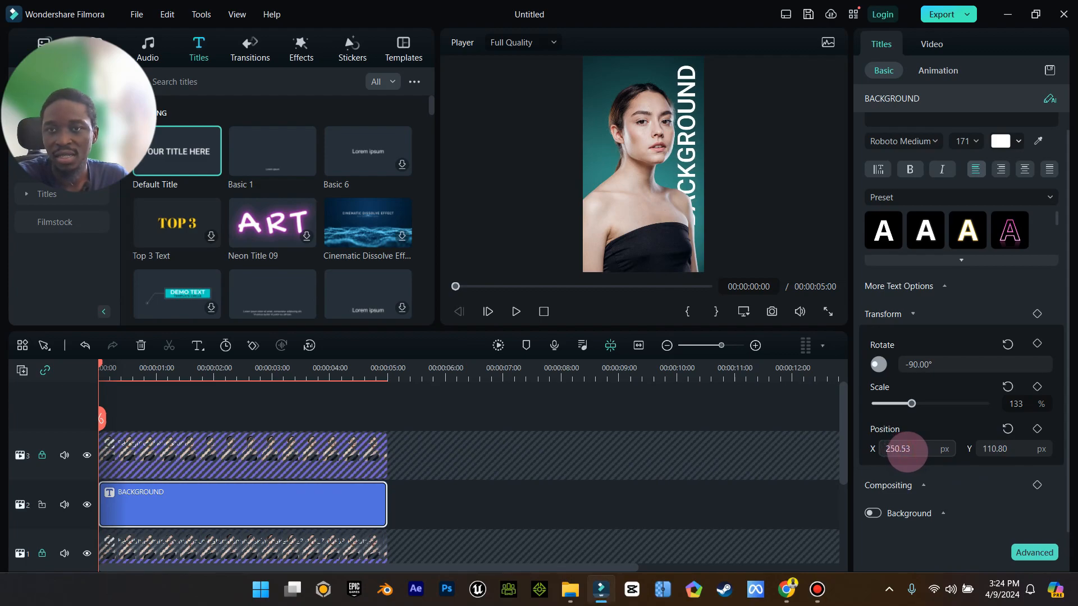
pyautogui.moveTo(1003, 449); pyautogui.dragTo(1076, 460)
pyautogui.moveTo(998, 449); pyautogui.dragTo(991, 445)
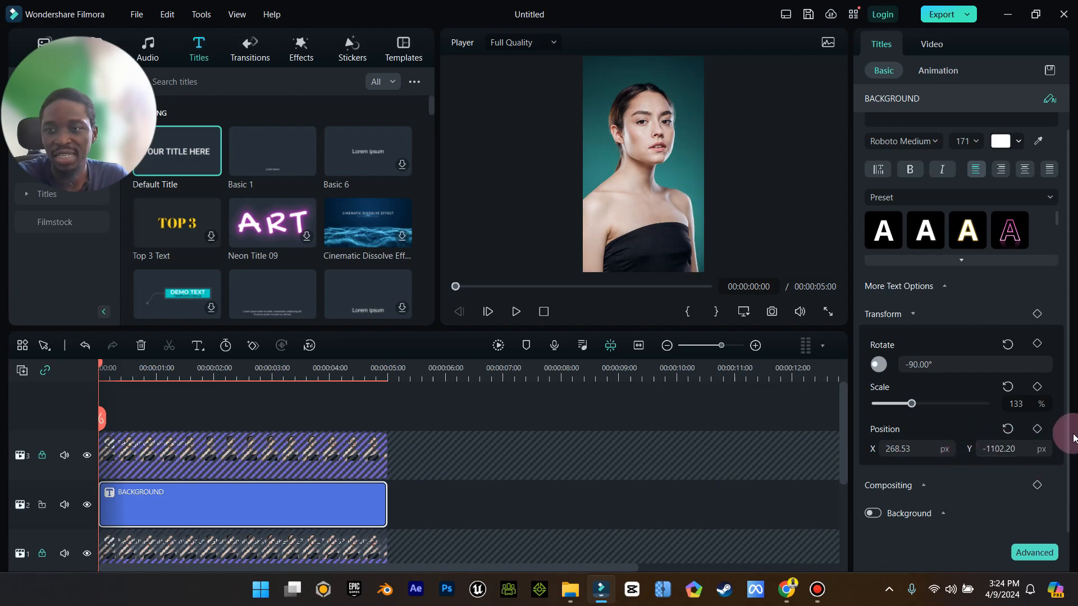
pyautogui.click(1036, 428)
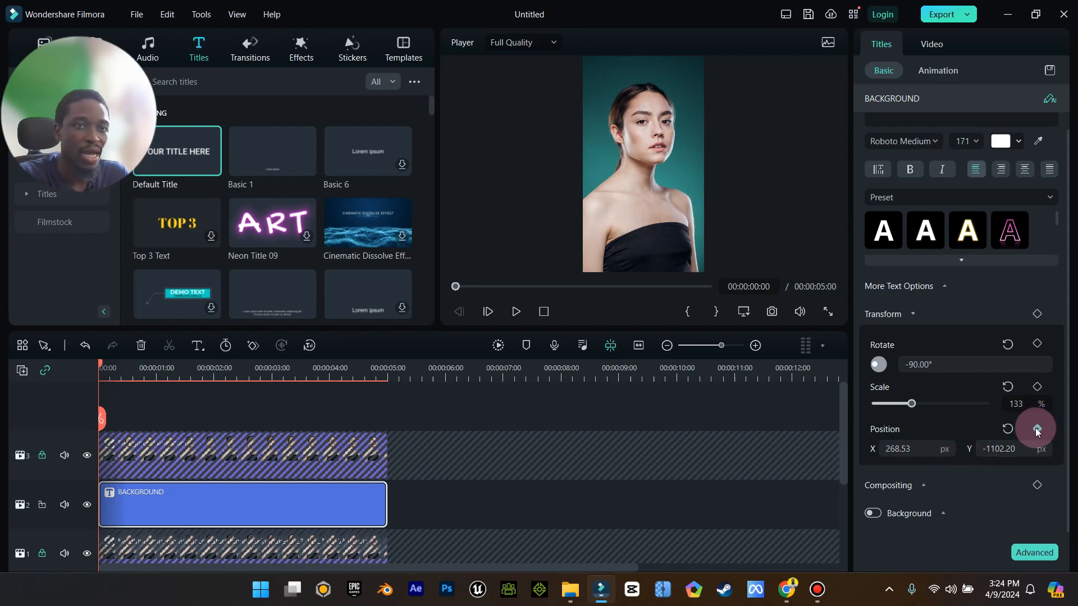
pyautogui.click(1036, 430)
# At the clip's end, set the title's Y position to 148.80 so it slides into frame, and play it back.
pyautogui.click(97, 364)
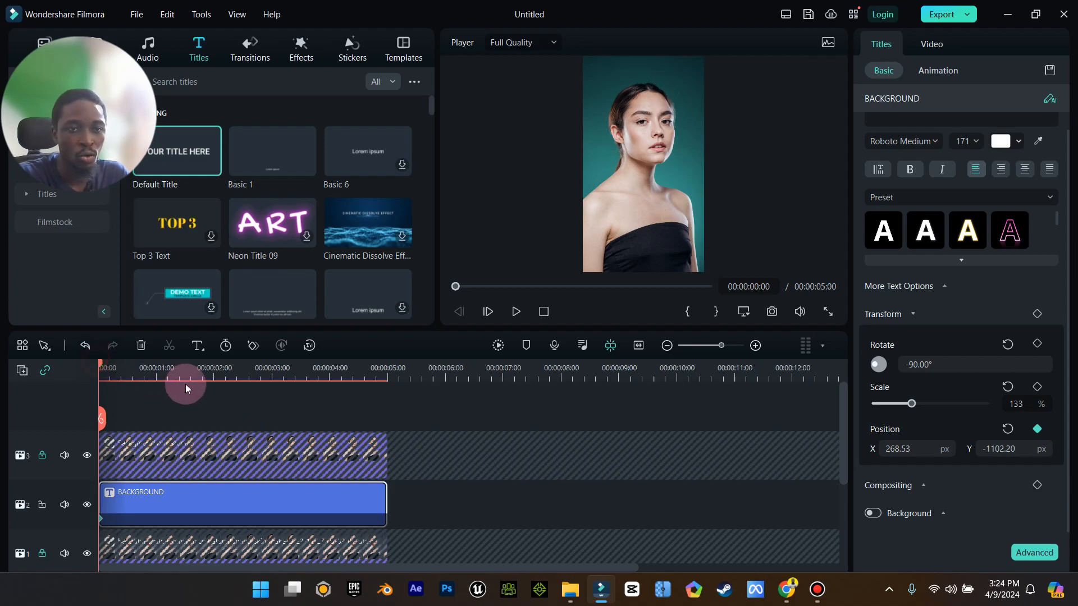
pyautogui.moveTo(99, 364); pyautogui.dragTo(386, 437)
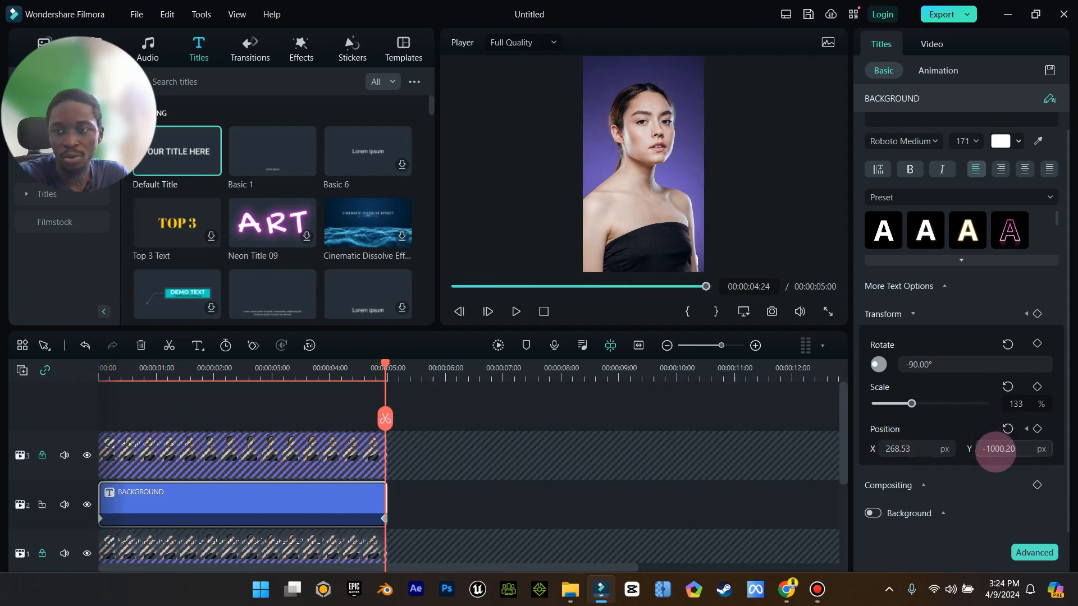
pyautogui.moveTo(982, 450)
pyautogui.mouseDown()
pyautogui.moveTo(971, 448)
pyautogui.moveTo(992, 451)
pyautogui.moveTo(953, 461)
pyautogui.moveTo(998, 452)
pyautogui.moveTo(960, 453)
pyautogui.moveTo(989, 447)
pyautogui.mouseUp()
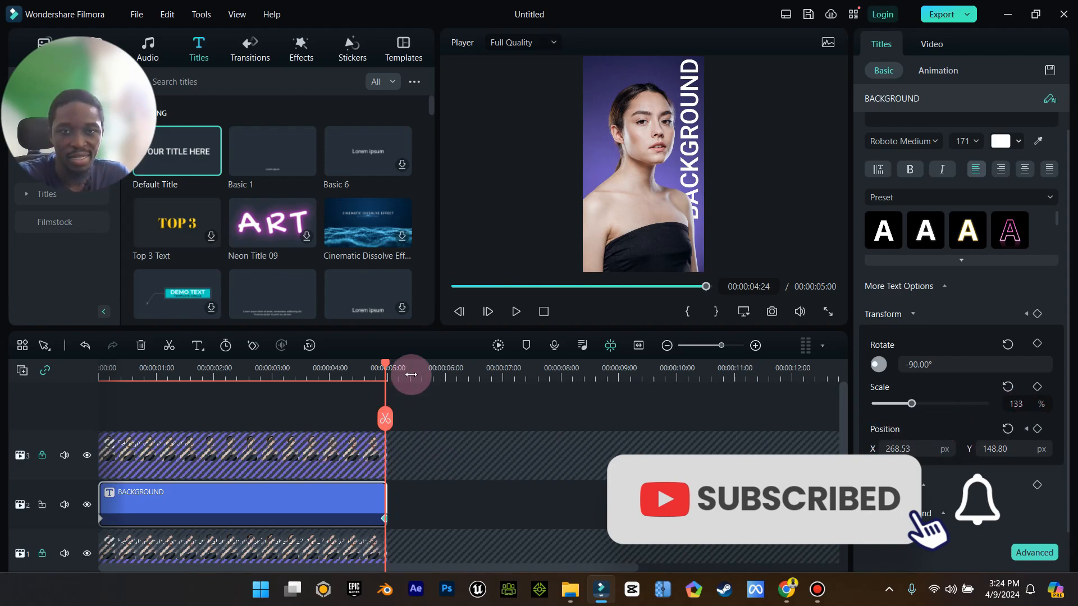
pyautogui.moveTo(385, 362); pyautogui.dragTo(2, 351)
pyautogui.click(516, 312)
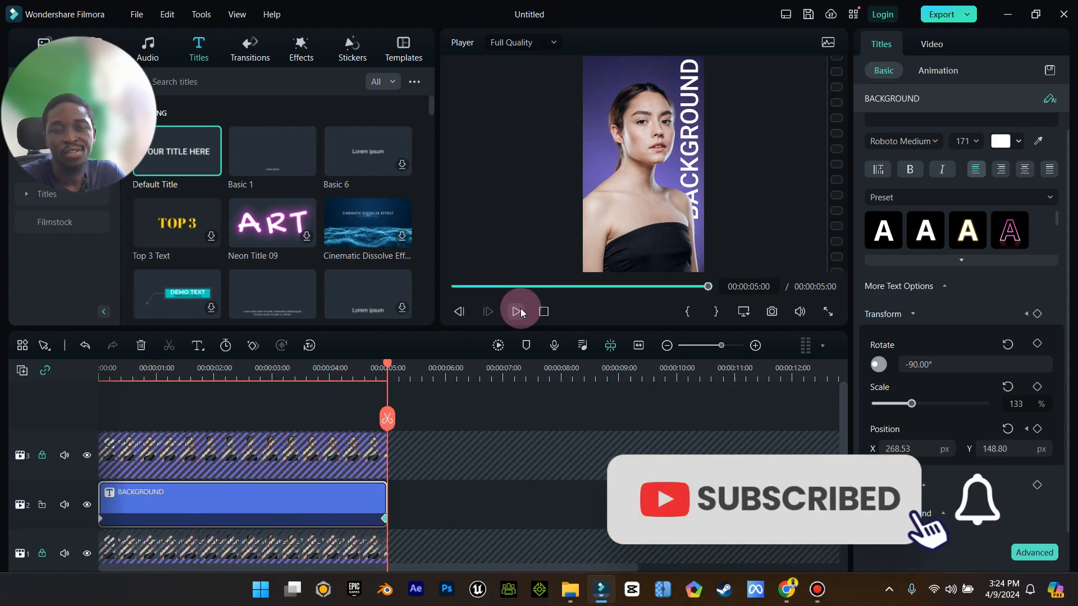
# Move the title's end position keyframe earlier to about 00:00:01:15 and replay the animation from the start.
pyautogui.click(384, 522)
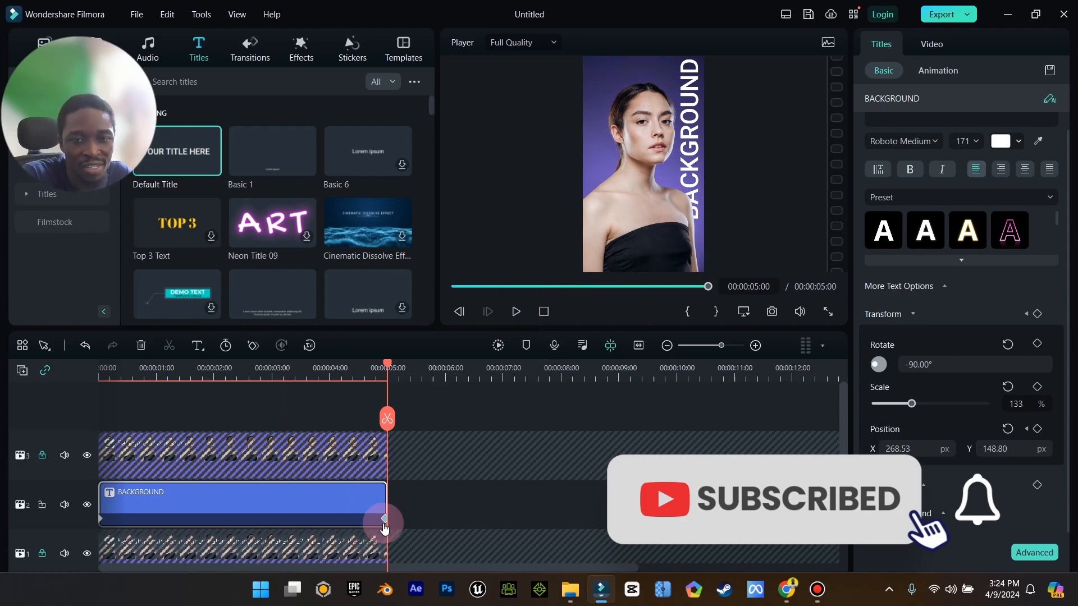
pyautogui.moveTo(384, 523); pyautogui.dragTo(191, 518)
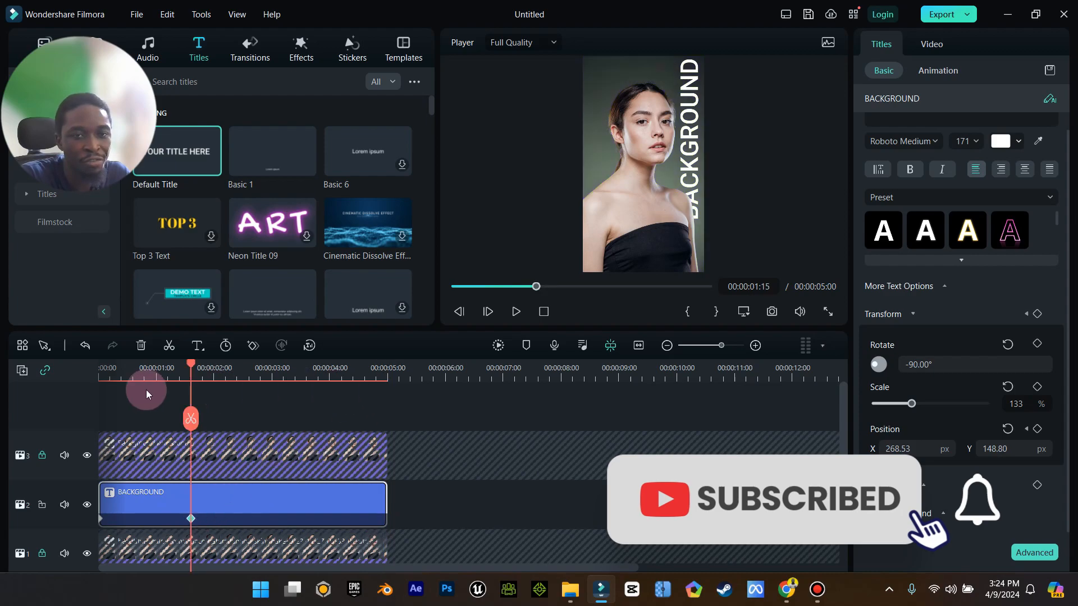
pyautogui.moveTo(190, 369); pyautogui.dragTo(98, 368)
pyautogui.click(519, 314)
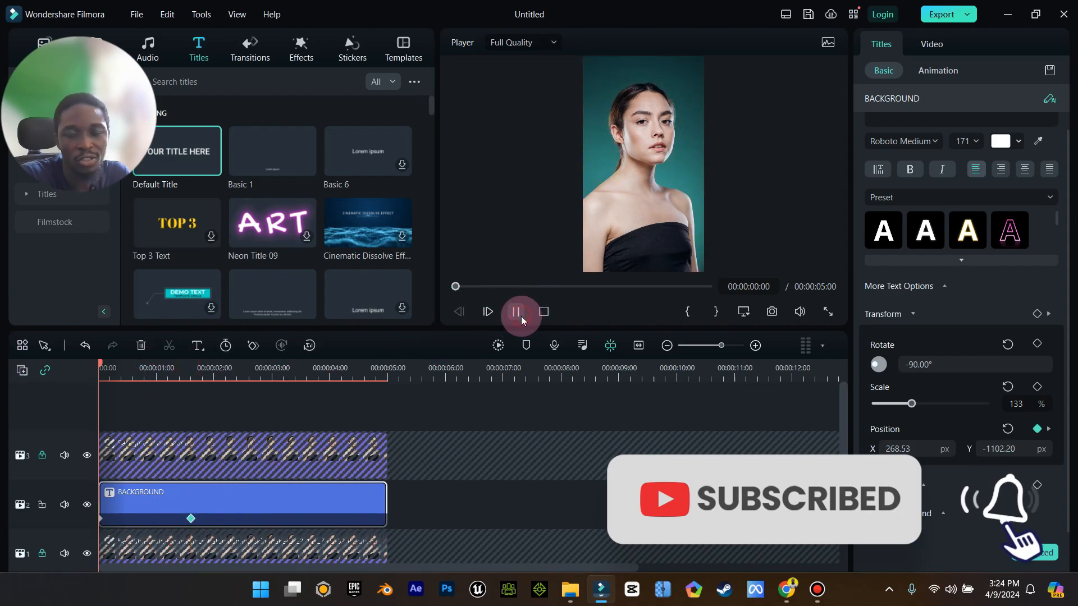